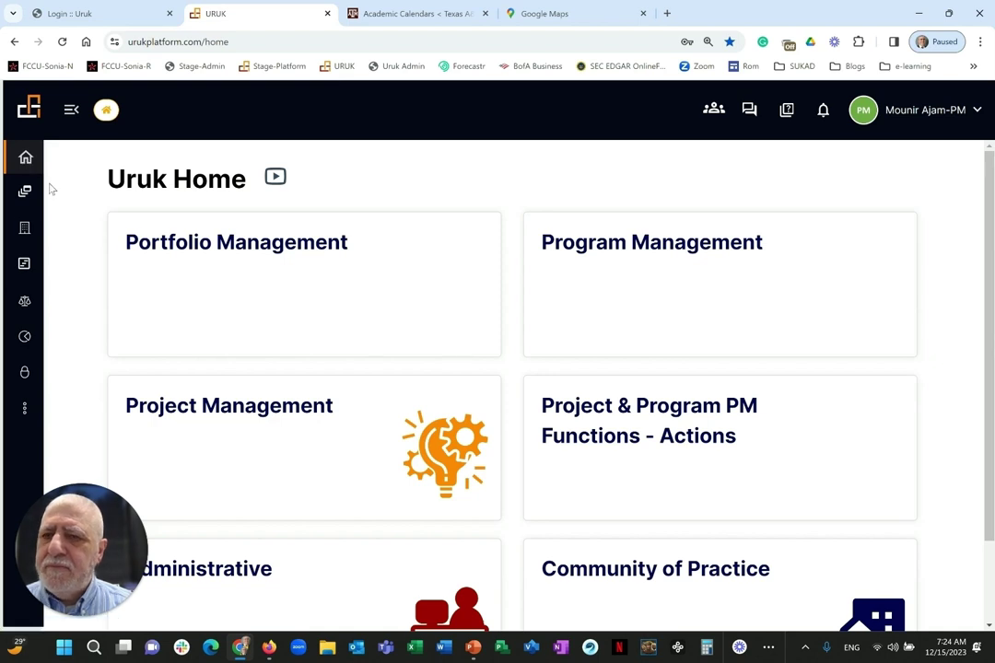
Open the Project Management > Project Set-Up form for new project 0037, then collapse the sidebar.
{"action": "left_click", "coordinate": [28, 262]}
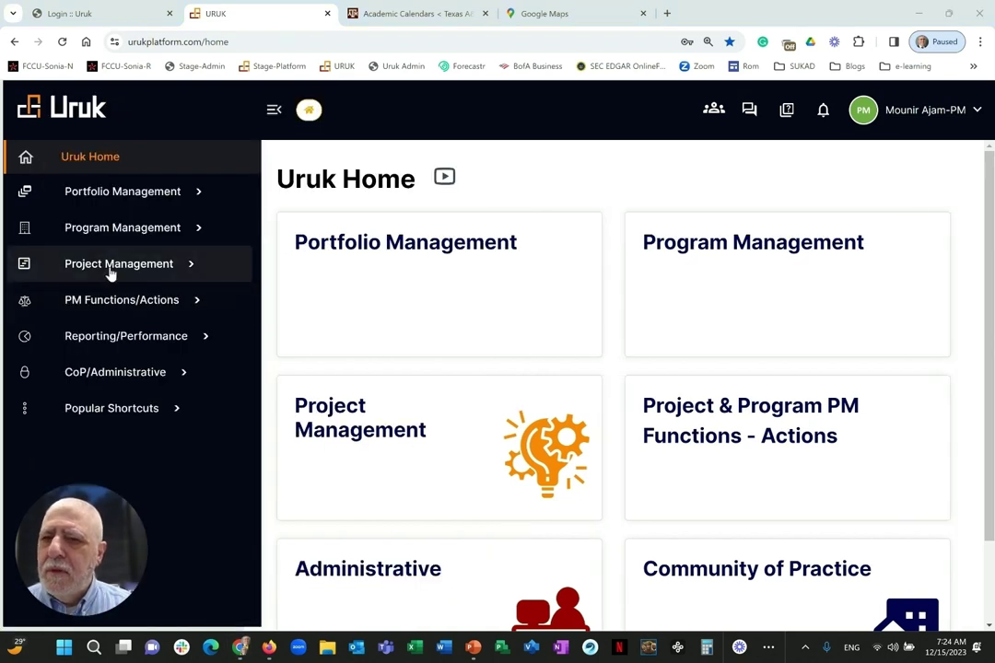
{"action": "left_click", "coordinate": [109, 273]}
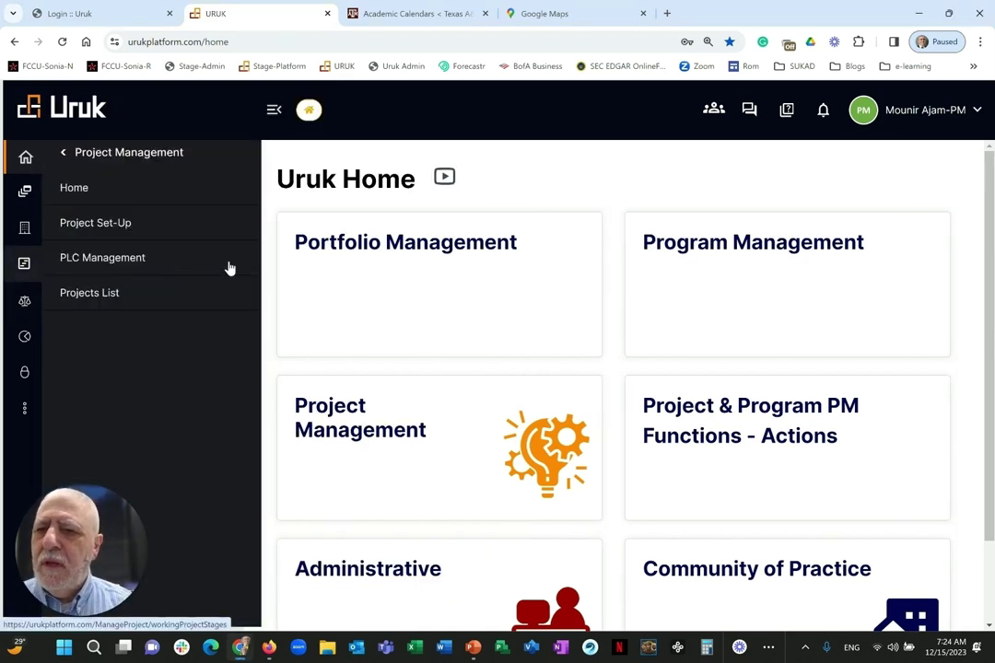
{"action": "left_click", "coordinate": [115, 226]}
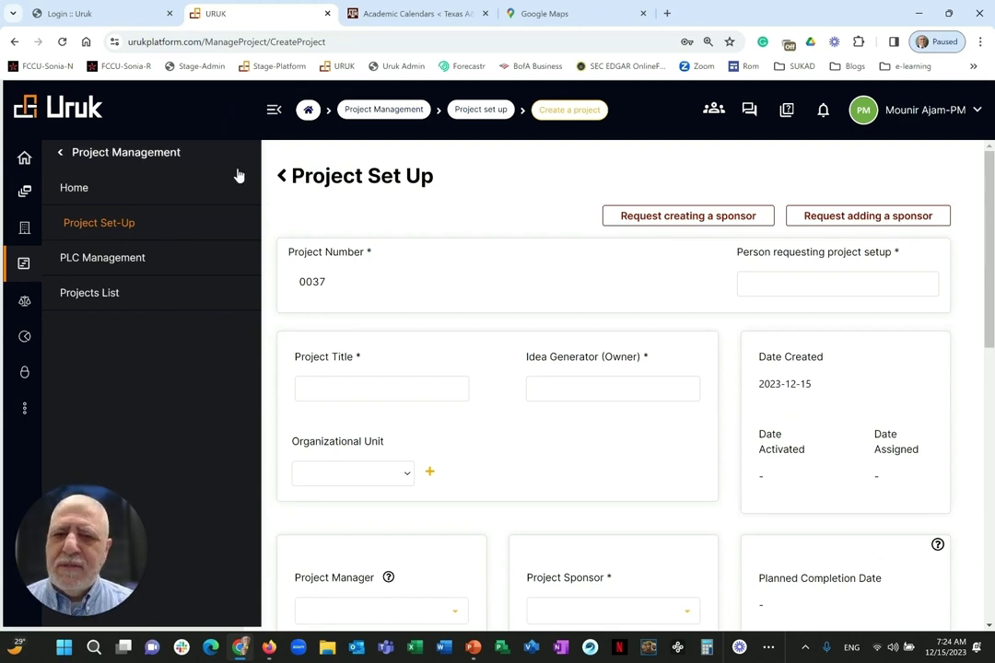
{"action": "left_click", "coordinate": [274, 111]}
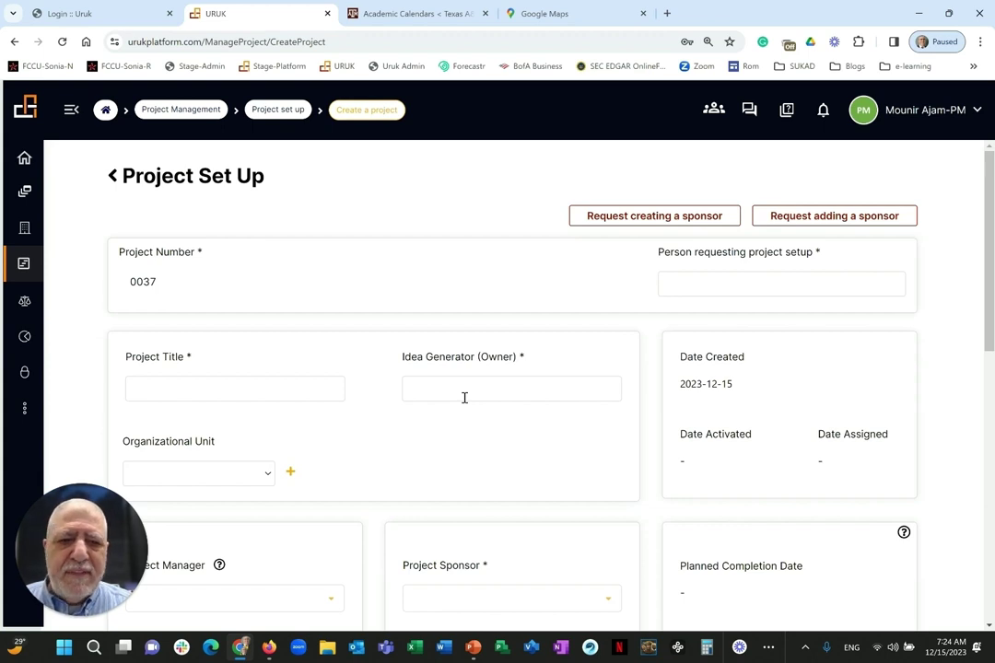
{"action": "scroll", "coordinate": [464, 398], "scroll_direction": "down", "scroll_amount": 2}
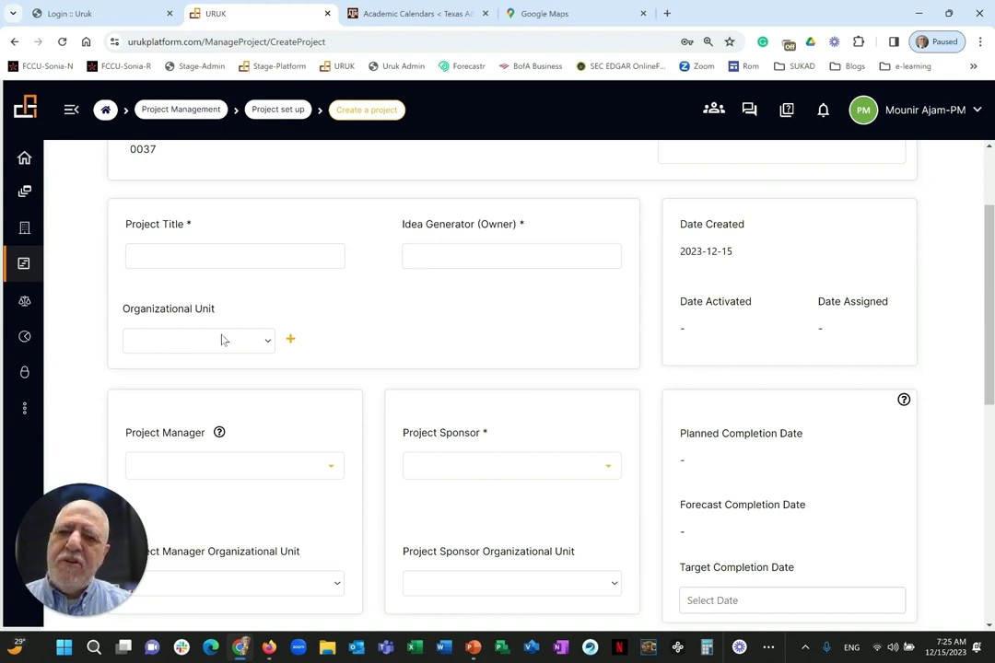
{"action": "scroll", "coordinate": [402, 277], "scroll_direction": "down", "scroll_amount": 3}
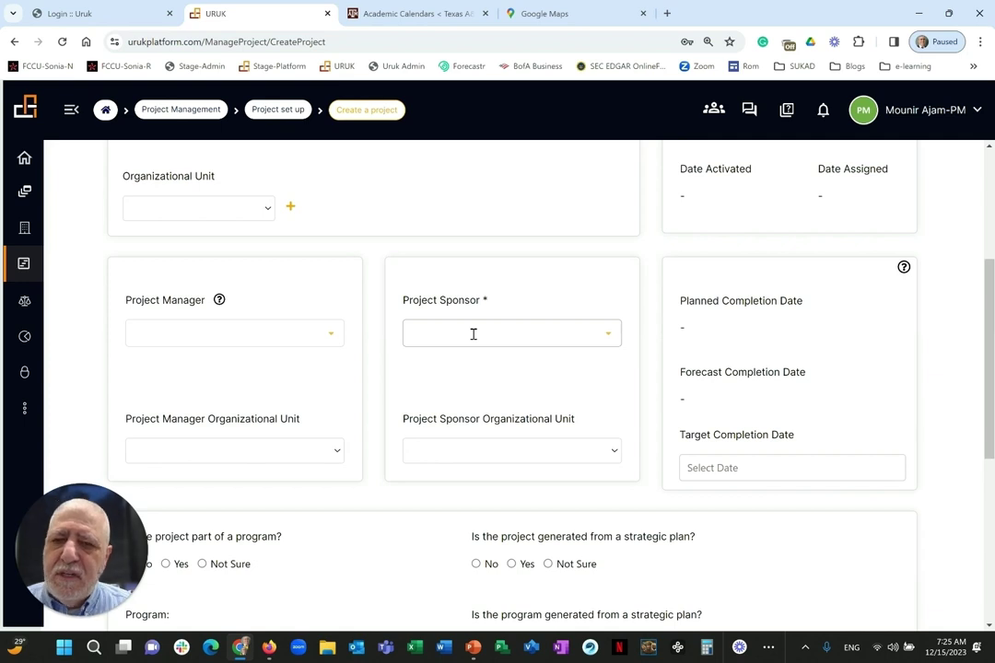
{"action": "scroll", "coordinate": [477, 359], "scroll_direction": "down", "scroll_amount": 3}
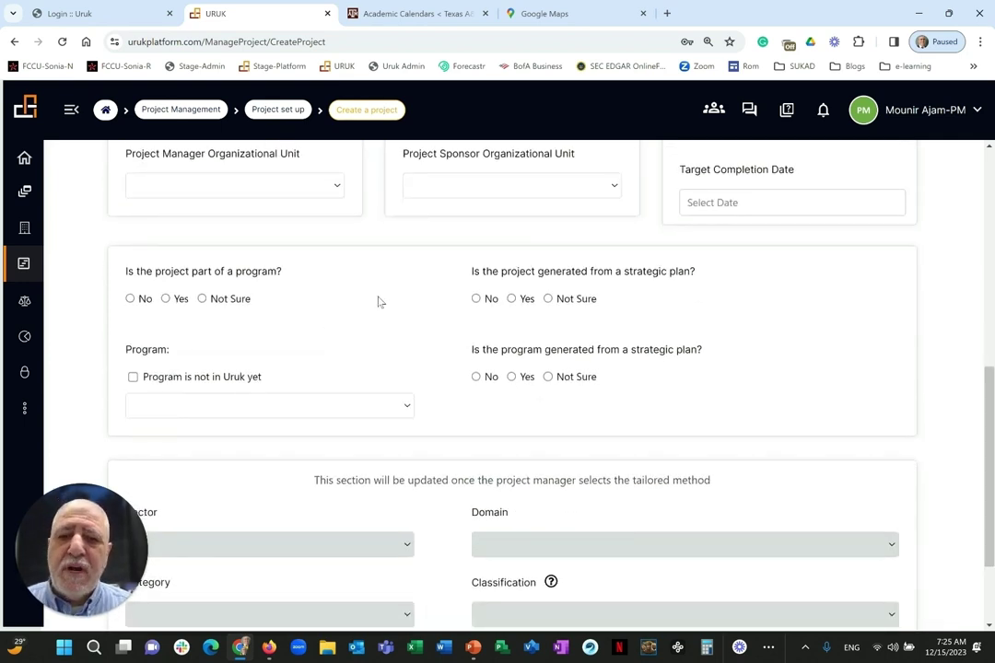
{"action": "scroll", "coordinate": [378, 302], "scroll_direction": "down", "scroll_amount": 2}
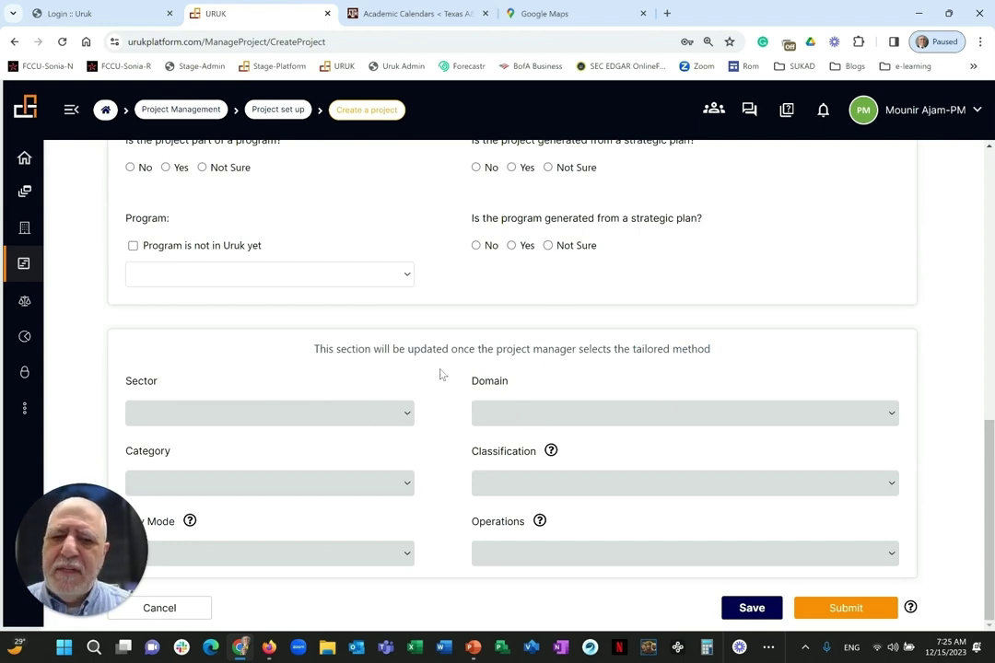
{"action": "scroll", "coordinate": [440, 374], "scroll_direction": "up", "scroll_amount": 4}
{"action": "scroll", "coordinate": [431, 366], "scroll_direction": "up", "scroll_amount": 3}
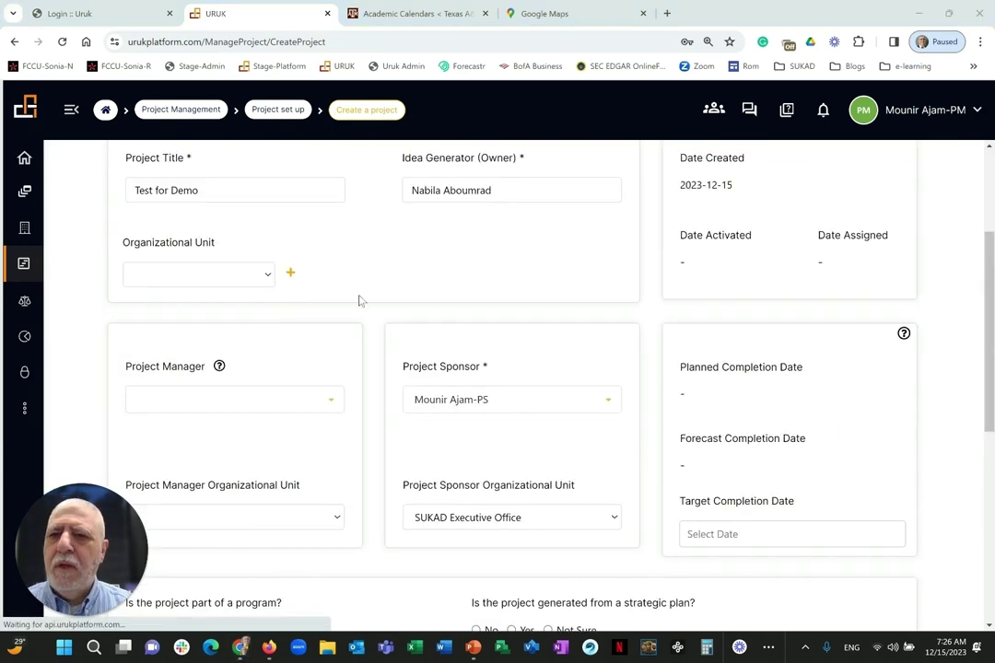
Save the Test for Demo details entered for project 0037 from the bottom of the form.
{"action": "scroll", "coordinate": [360, 299], "scroll_direction": "up", "scroll_amount": 3}
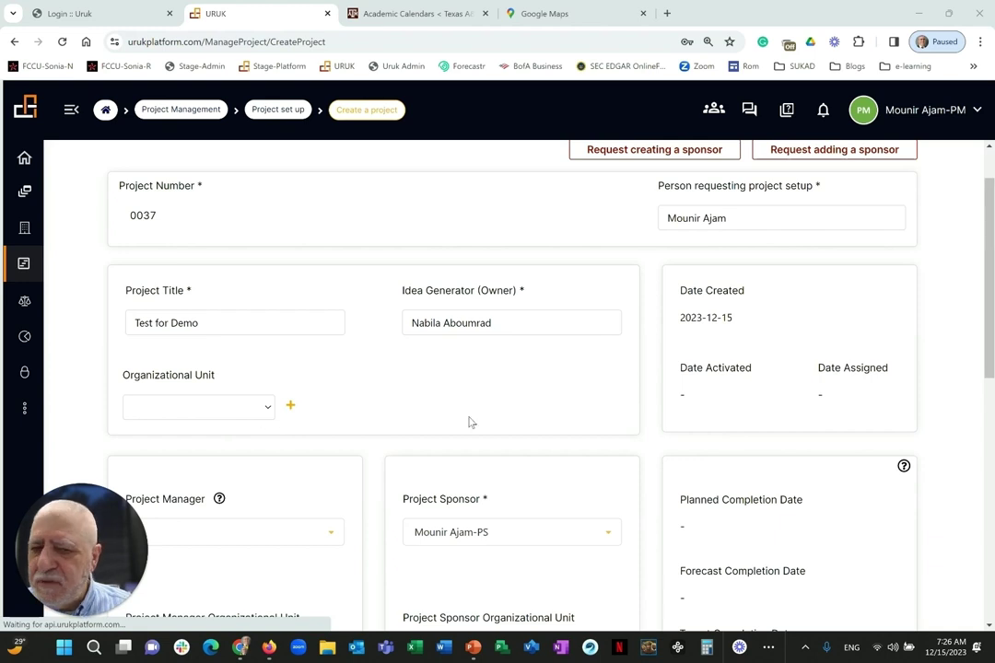
{"action": "scroll", "coordinate": [460, 411], "scroll_direction": "down", "scroll_amount": 1}
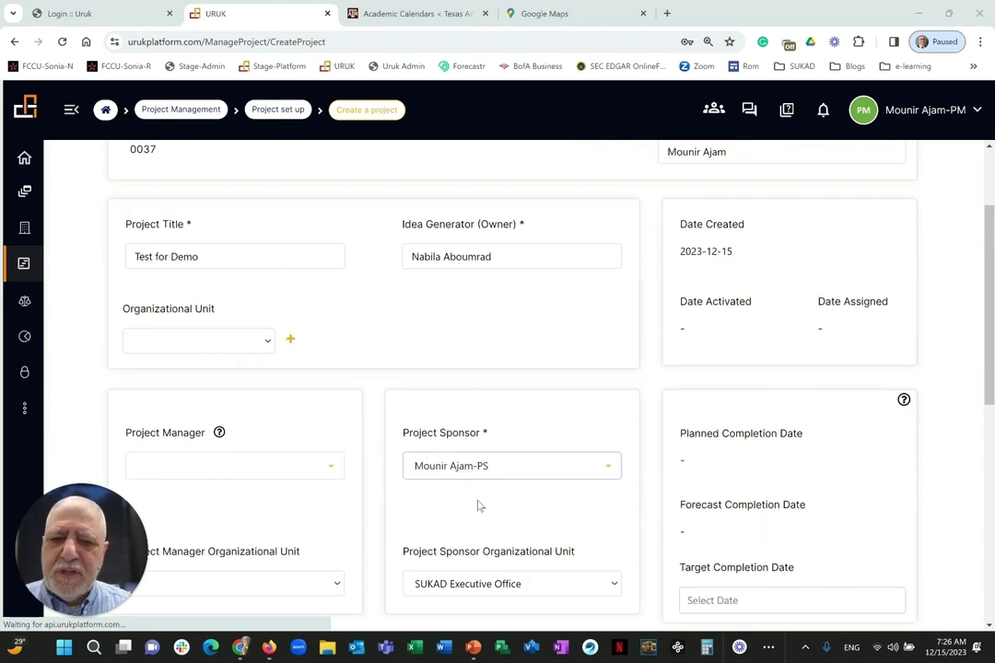
{"action": "scroll", "coordinate": [479, 524], "scroll_direction": "down", "scroll_amount": 1}
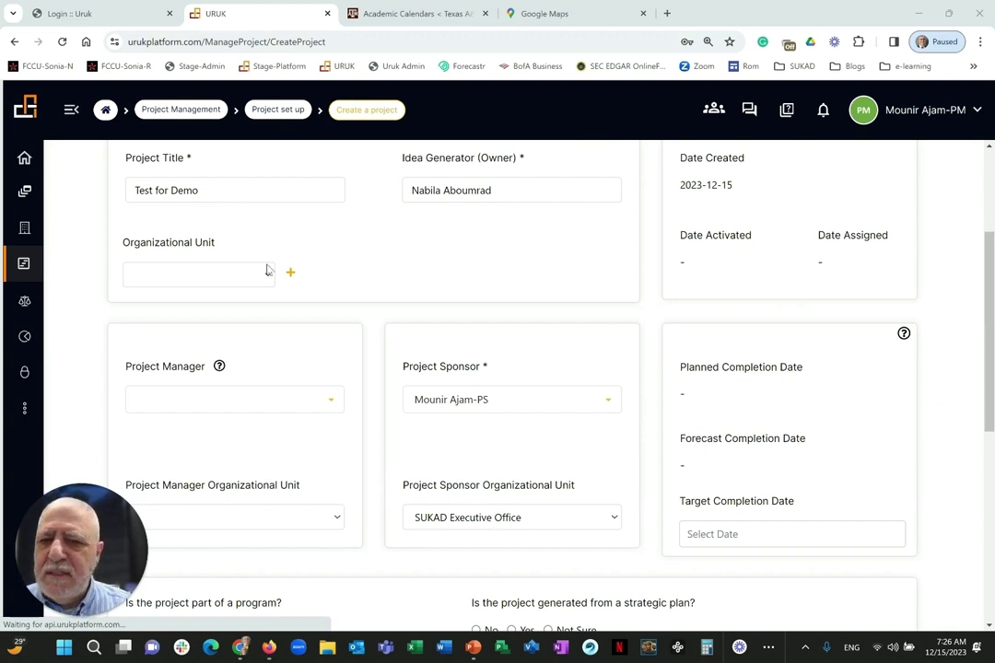
{"action": "scroll", "coordinate": [274, 269], "scroll_direction": "down", "scroll_amount": 3}
{"action": "scroll", "coordinate": [274, 269], "scroll_direction": "down", "scroll_amount": 3}
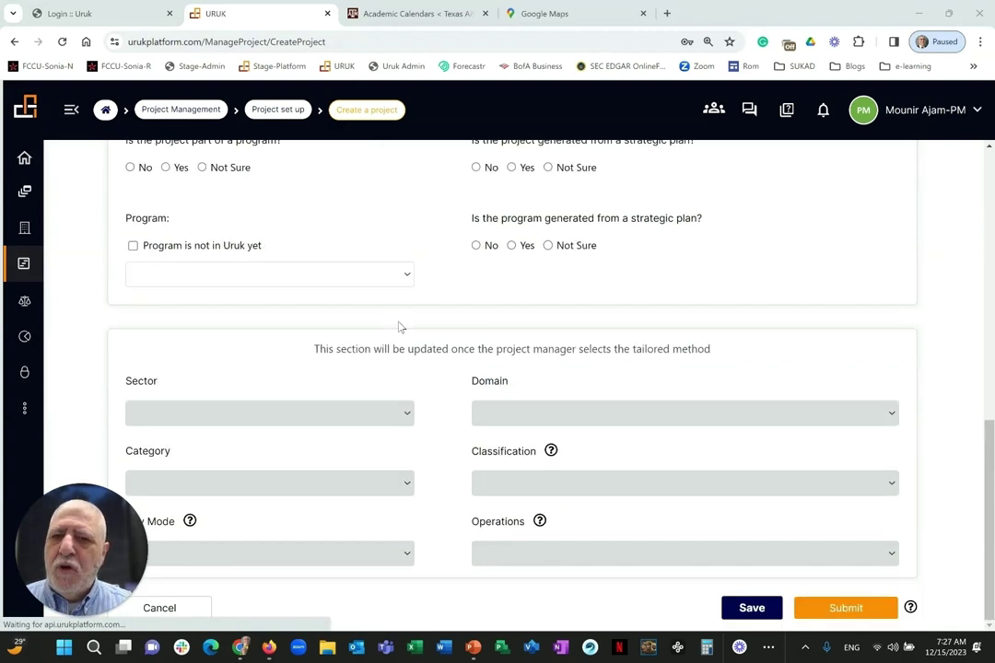
{"action": "scroll", "coordinate": [402, 330], "scroll_direction": "down", "scroll_amount": 1}
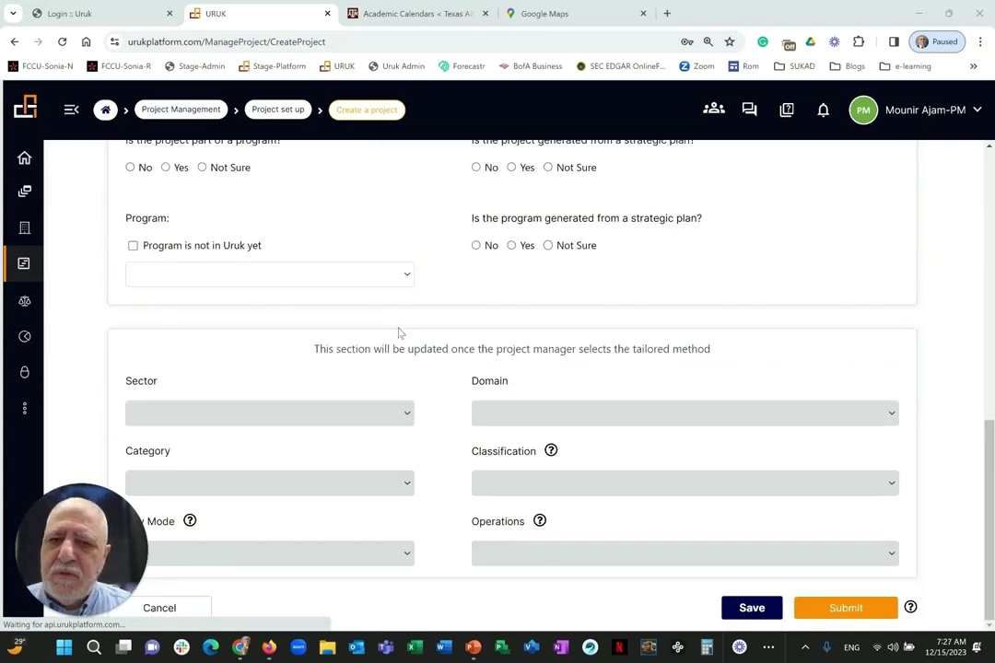
{"action": "left_click", "coordinate": [728, 610]}
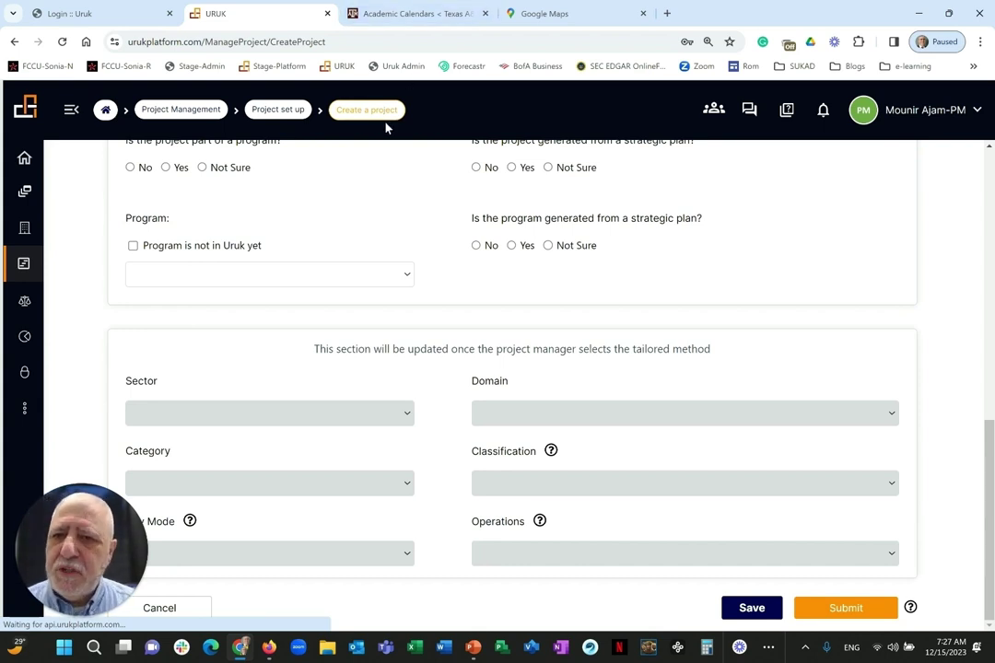
{"action": "scroll", "coordinate": [317, 216], "scroll_direction": "up", "scroll_amount": 1}
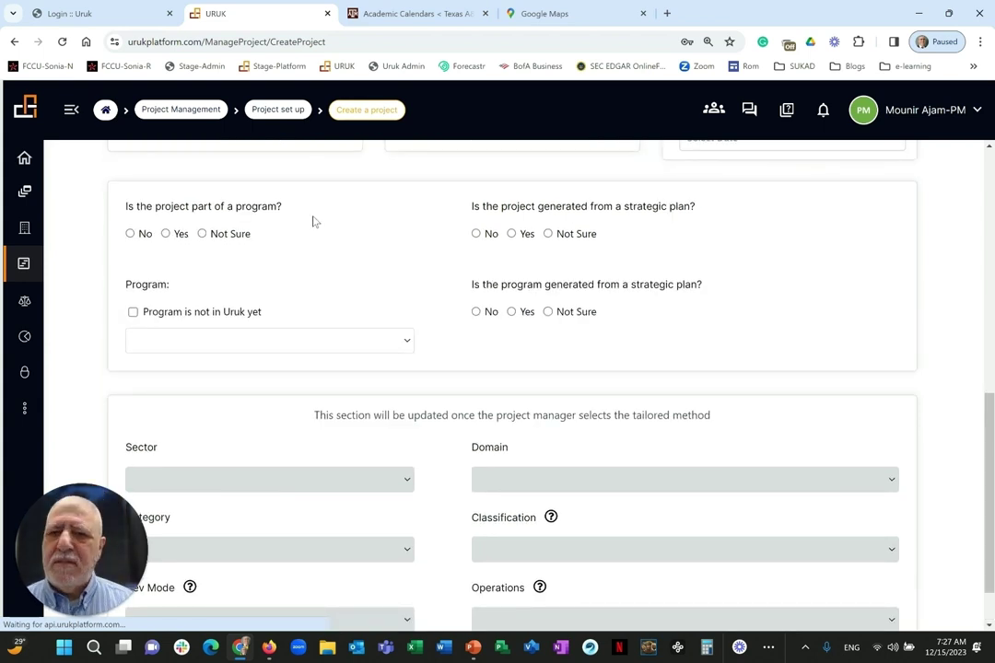
{"action": "scroll", "coordinate": [439, 278], "scroll_direction": "down", "scroll_amount": 1}
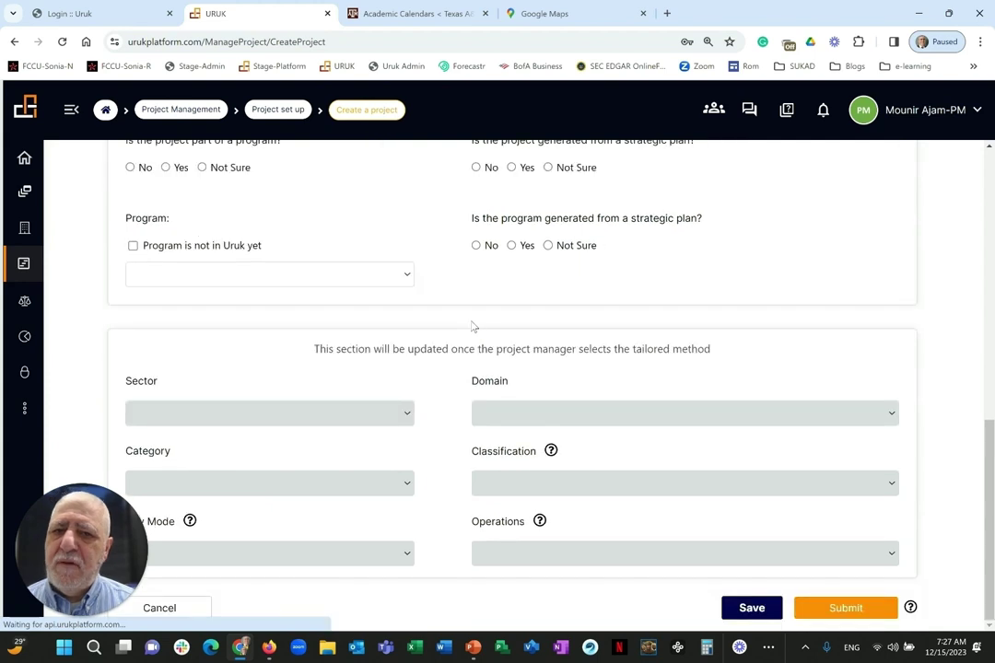
Submit Test for Demo for review, start new project 0038, and switch to the sponsor's browser session.
{"action": "left_click", "coordinate": [844, 607]}
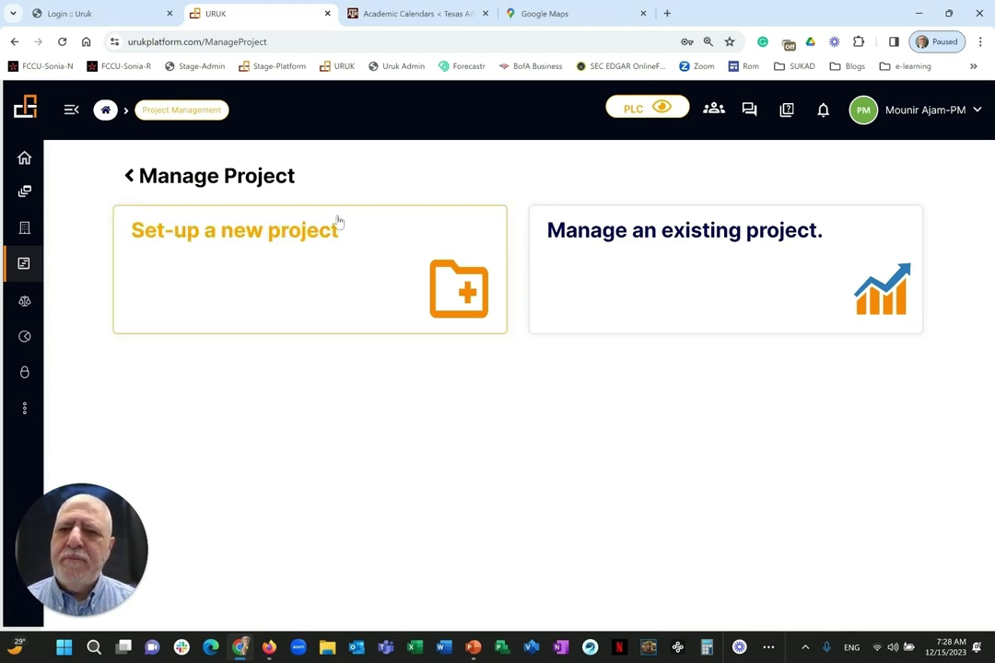
{"action": "left_click", "coordinate": [249, 235]}
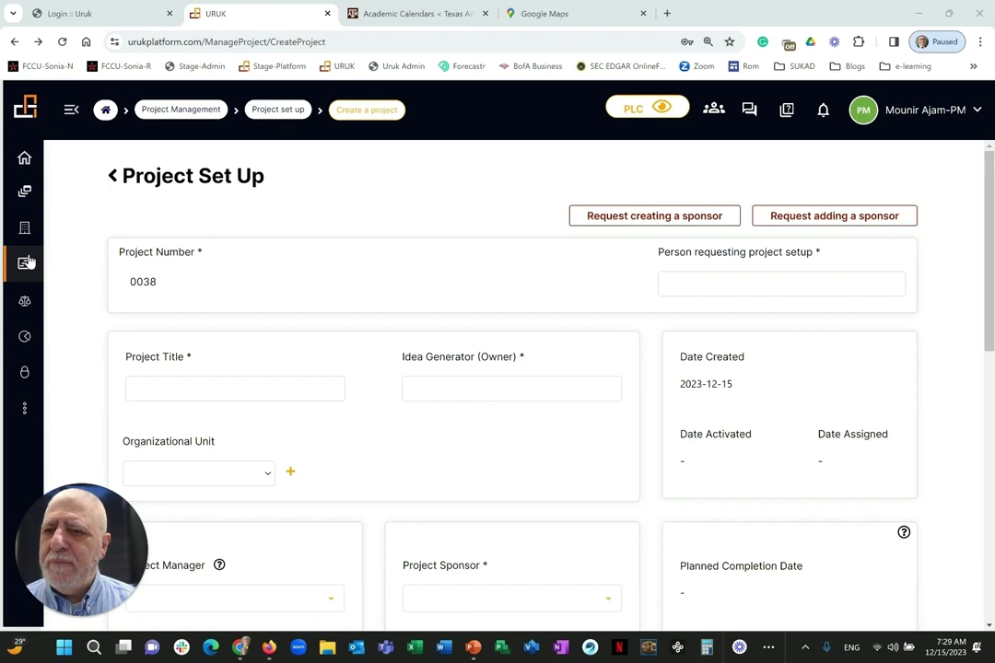
{"action": "key", "text": "alt+Tab"}
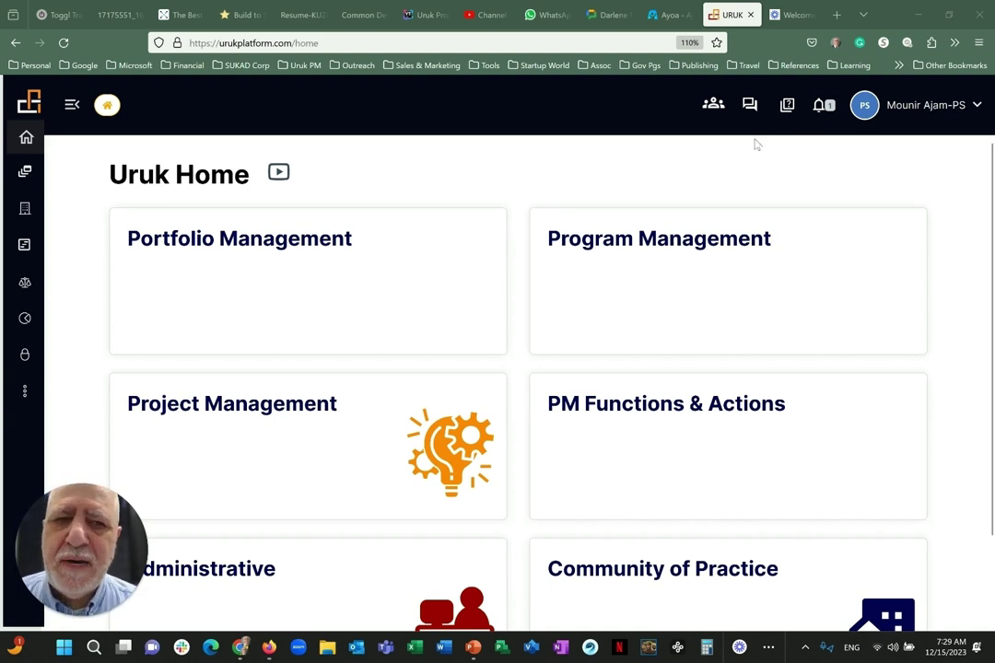
Mark all notifications read and open the 'Test for Demo was submitted for review' notification.
{"action": "left_click", "coordinate": [819, 107]}
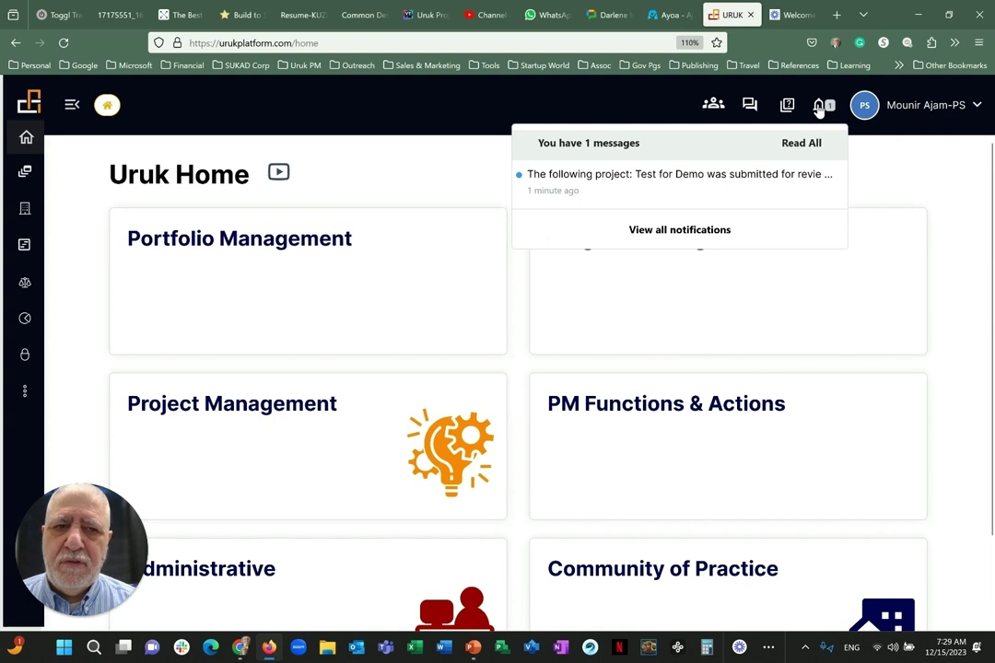
{"action": "left_click", "coordinate": [601, 189]}
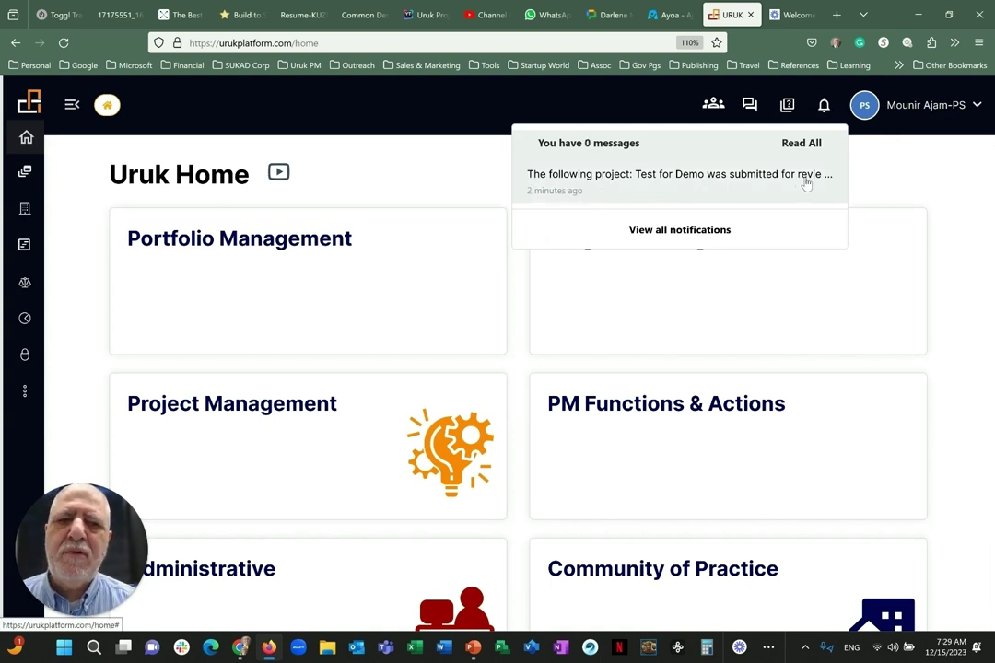
{"action": "left_click", "coordinate": [721, 184]}
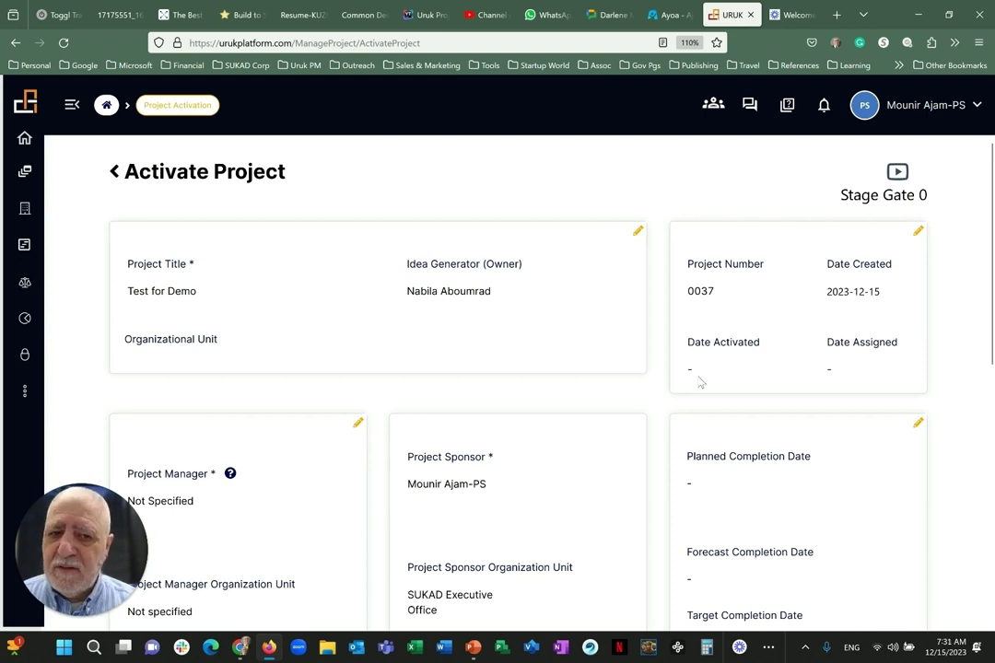
Assign the project manager on the Test for Demo Project Manager card.
{"action": "scroll", "coordinate": [444, 339], "scroll_direction": "down", "scroll_amount": 2}
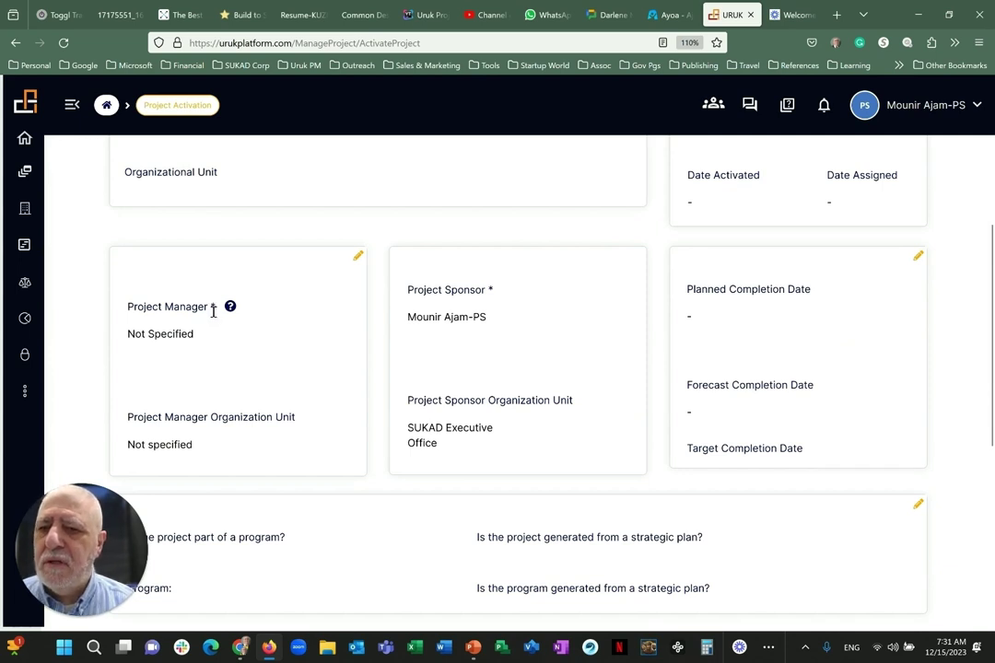
{"action": "left_click", "coordinate": [357, 259]}
{"action": "left_click", "coordinate": [231, 342]}
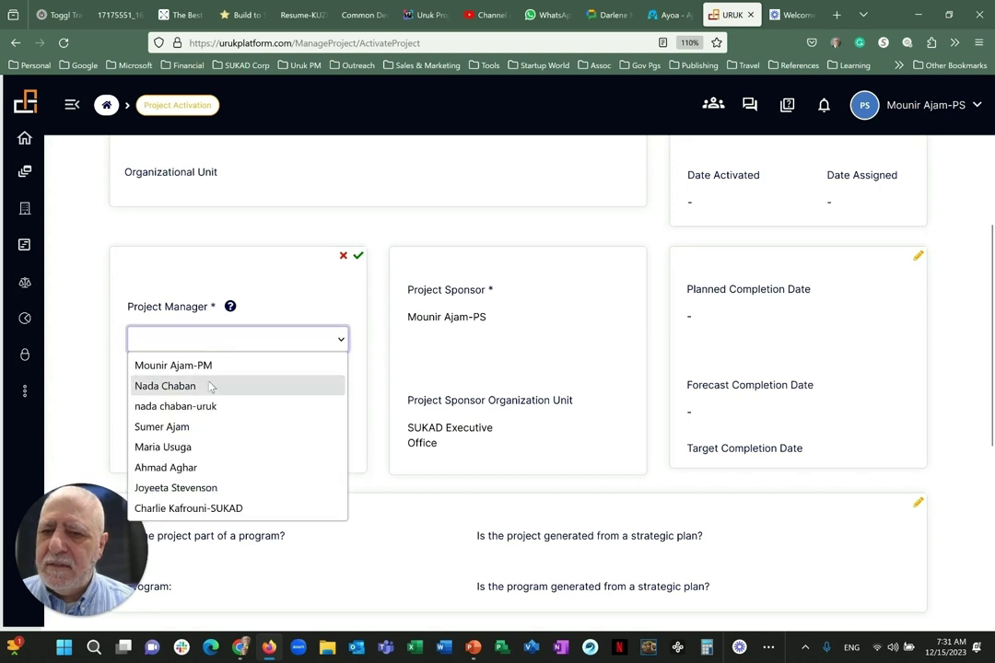
{"action": "left_click", "coordinate": [204, 365]}
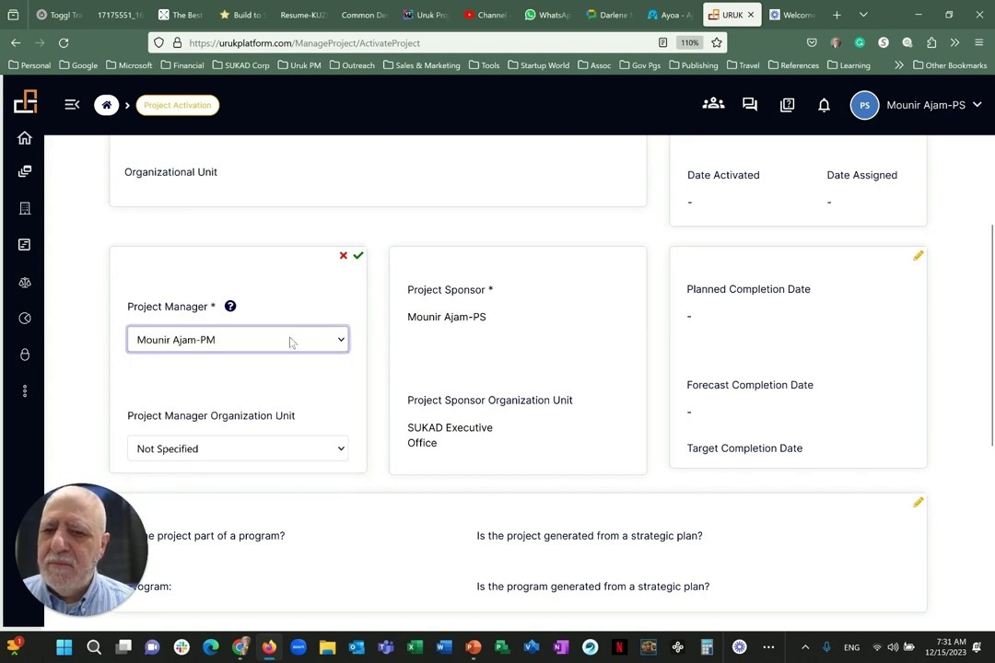
{"action": "left_click", "coordinate": [359, 258]}
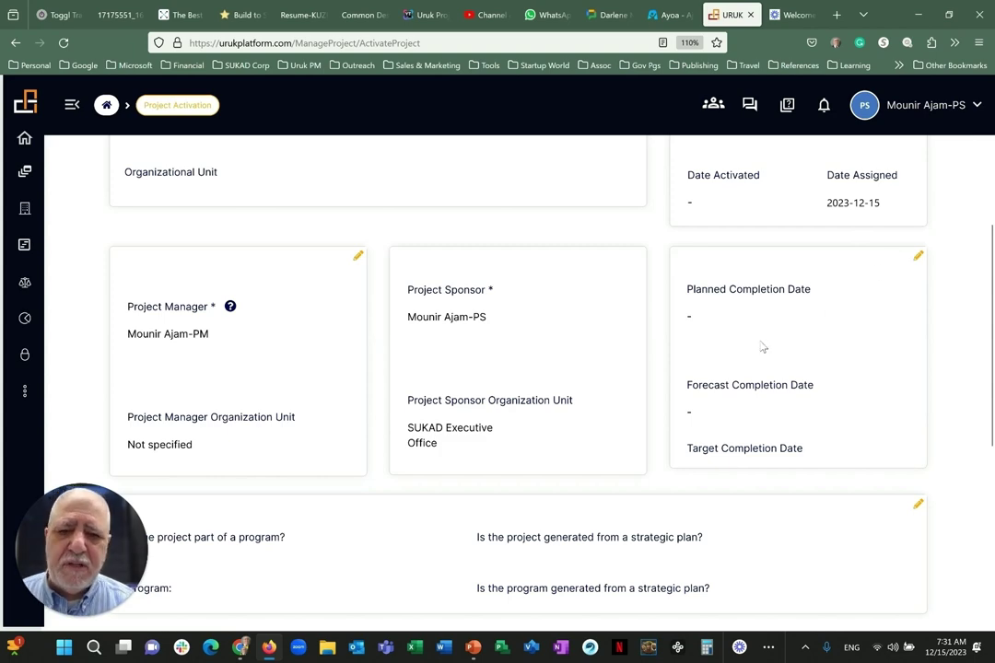
Activate the Test for Demo project from the bottom of the page.
{"action": "scroll", "coordinate": [762, 347], "scroll_direction": "down", "scroll_amount": 3}
{"action": "scroll", "coordinate": [553, 350], "scroll_direction": "up", "scroll_amount": 2}
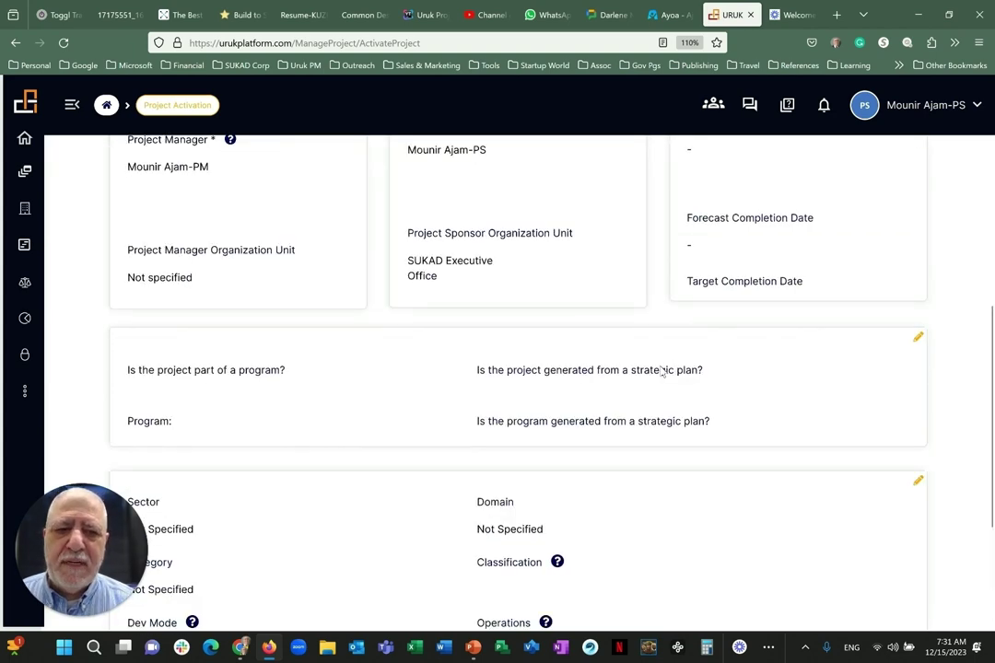
{"action": "scroll", "coordinate": [668, 371], "scroll_direction": "down", "scroll_amount": 2}
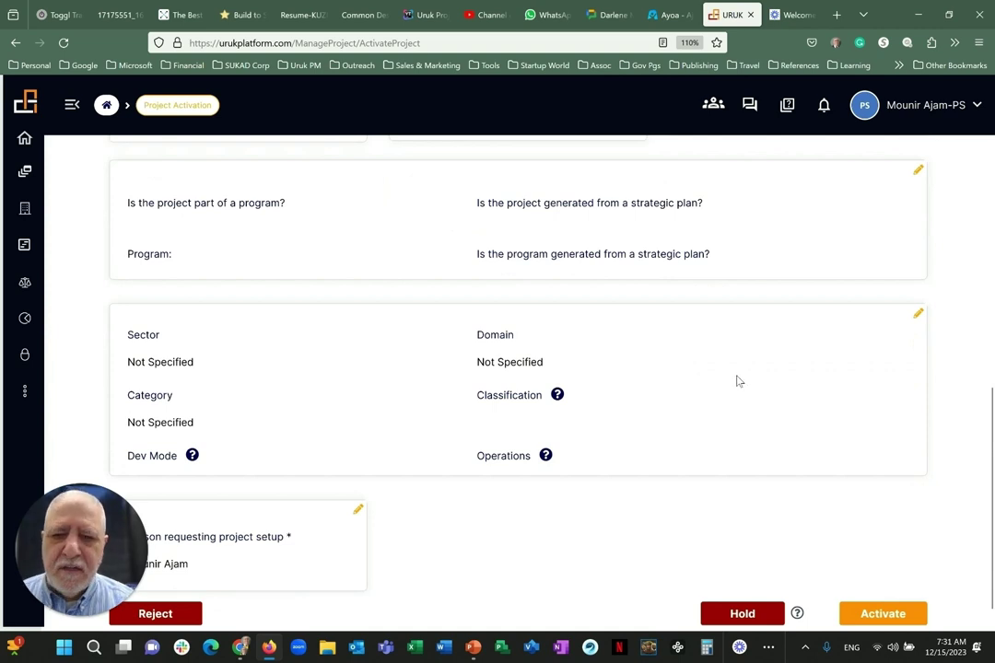
{"action": "scroll", "coordinate": [737, 380], "scroll_direction": "down", "scroll_amount": 1}
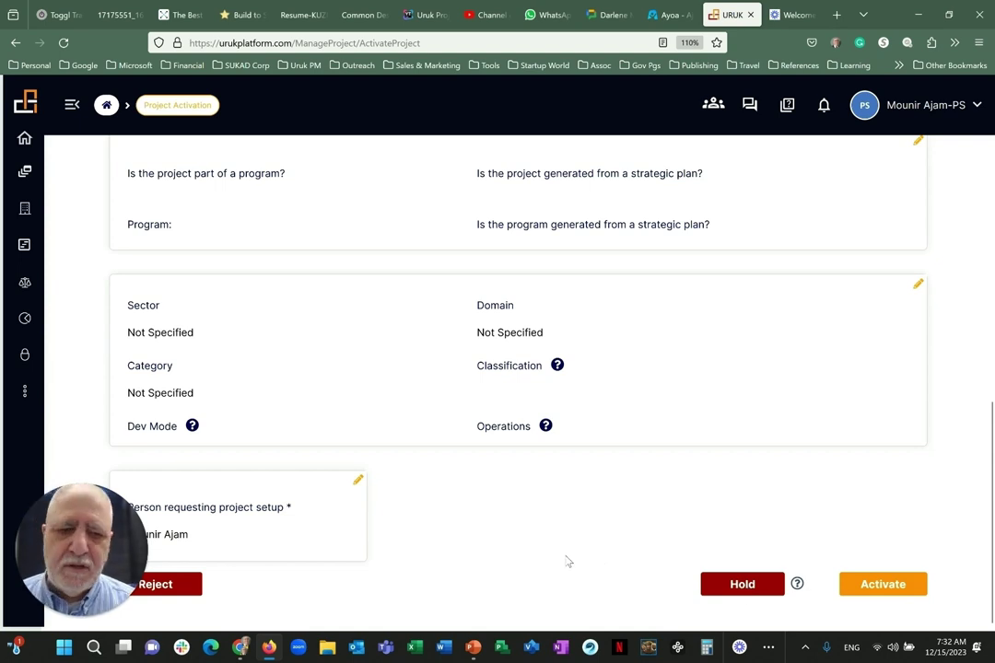
{"action": "left_click", "coordinate": [881, 594]}
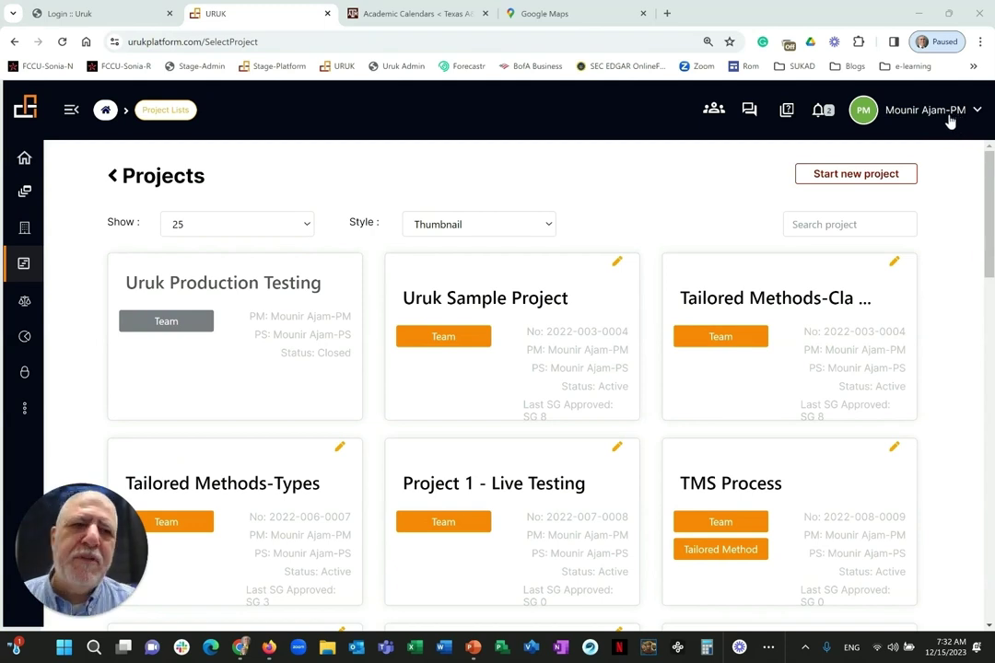
Check the activation notifications, then go via Uruk Home to Project Management > Projects List.
{"action": "left_click", "coordinate": [818, 114]}
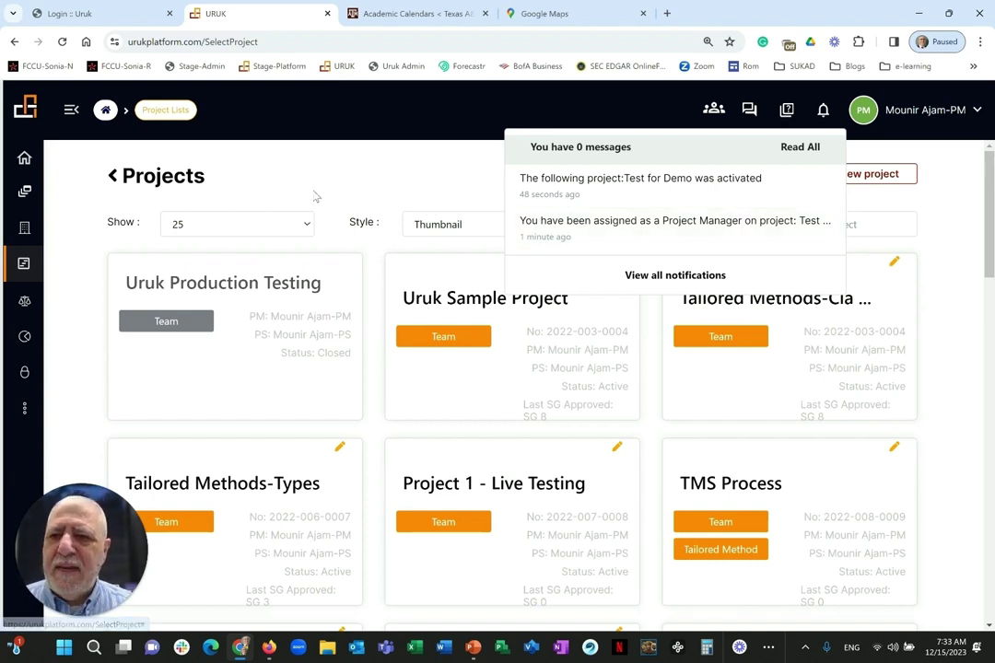
{"action": "left_click", "coordinate": [114, 182]}
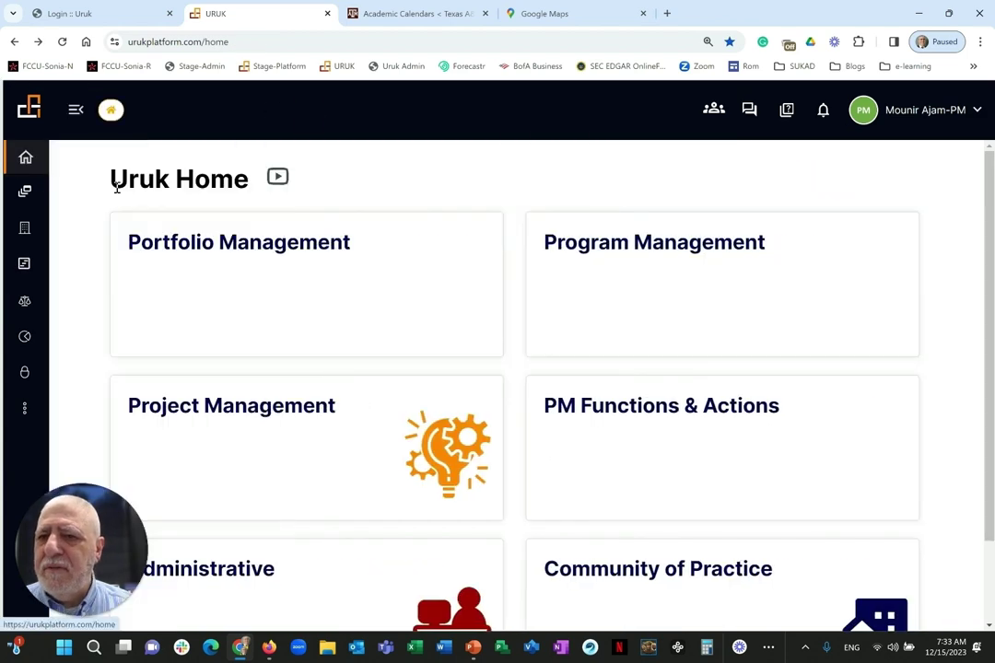
{"action": "left_click", "coordinate": [76, 110]}
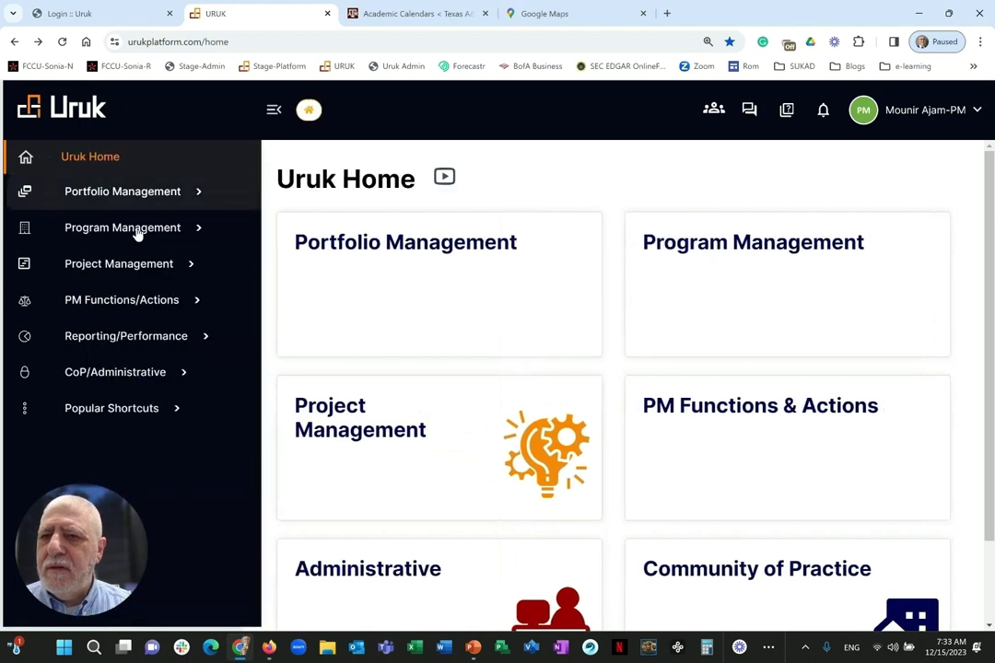
{"action": "left_click", "coordinate": [128, 274]}
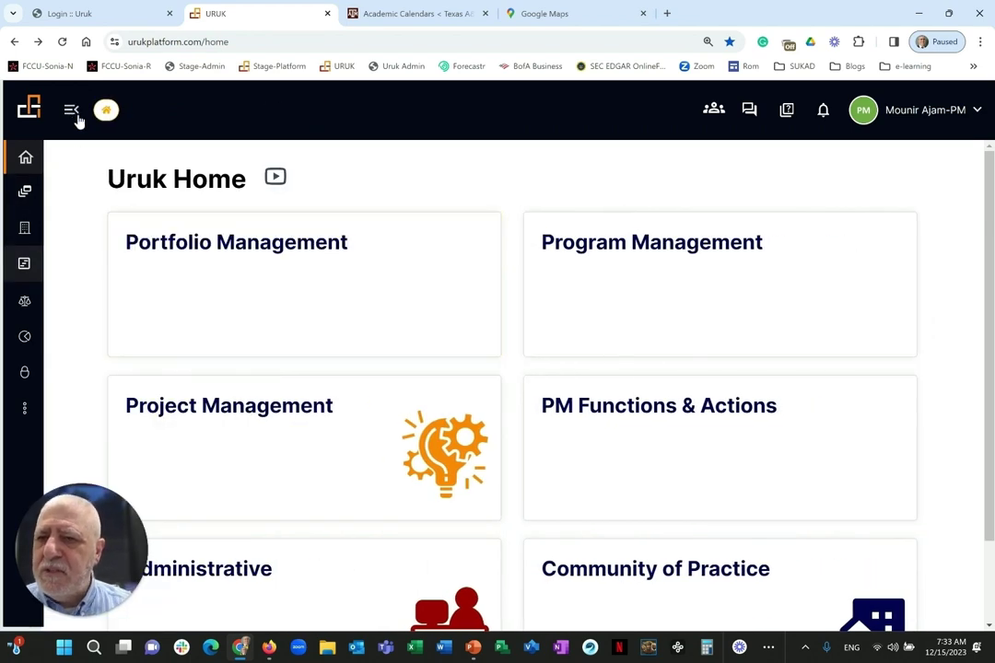
{"action": "left_click", "coordinate": [73, 110]}
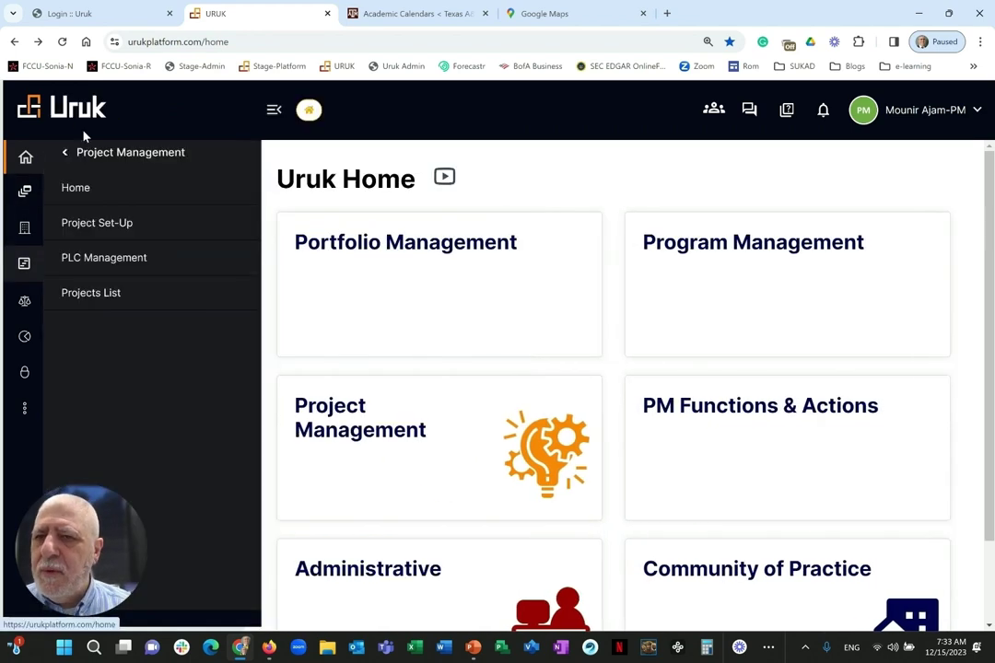
{"action": "left_click", "coordinate": [99, 296]}
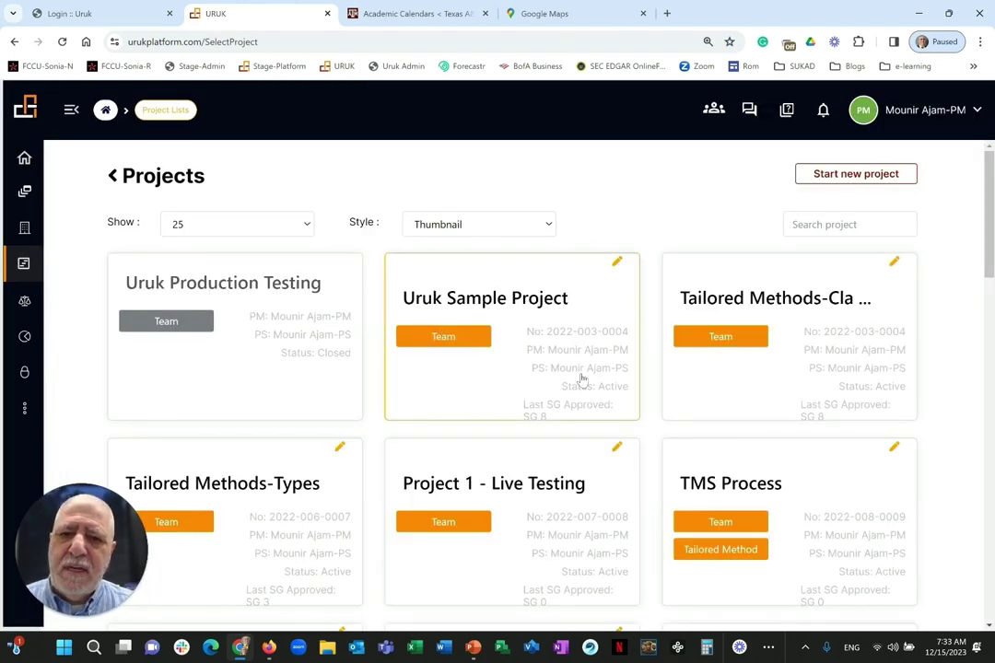
Go to the second page of projects and open Tailored Method on the Test for Demo card.
{"action": "scroll", "coordinate": [581, 378], "scroll_direction": "down", "scroll_amount": 15}
{"action": "scroll", "coordinate": [580, 377], "scroll_direction": "down", "scroll_amount": 4}
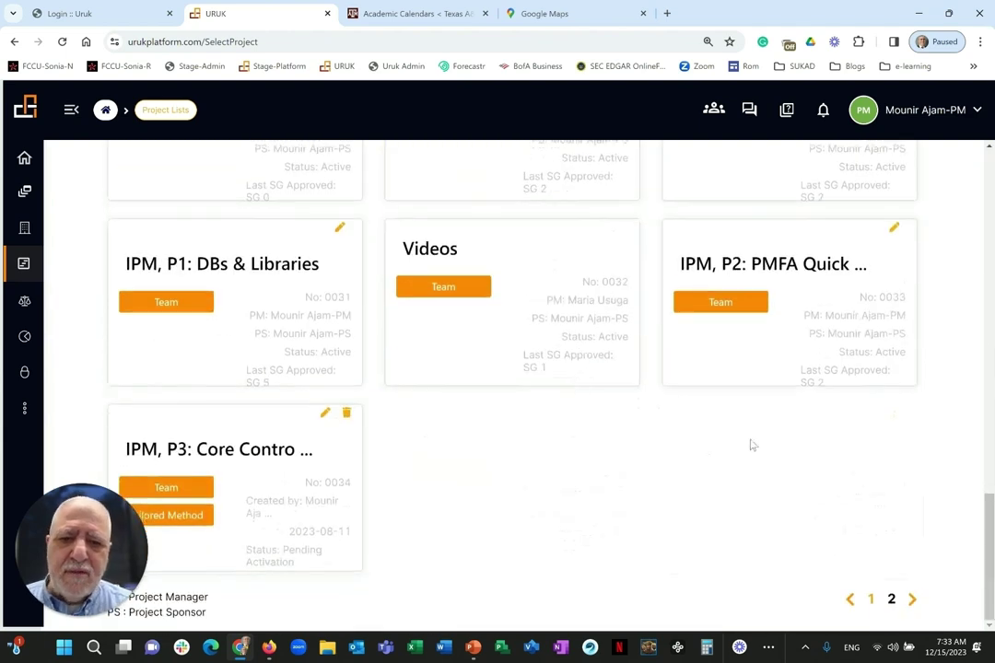
{"action": "left_click", "coordinate": [910, 600]}
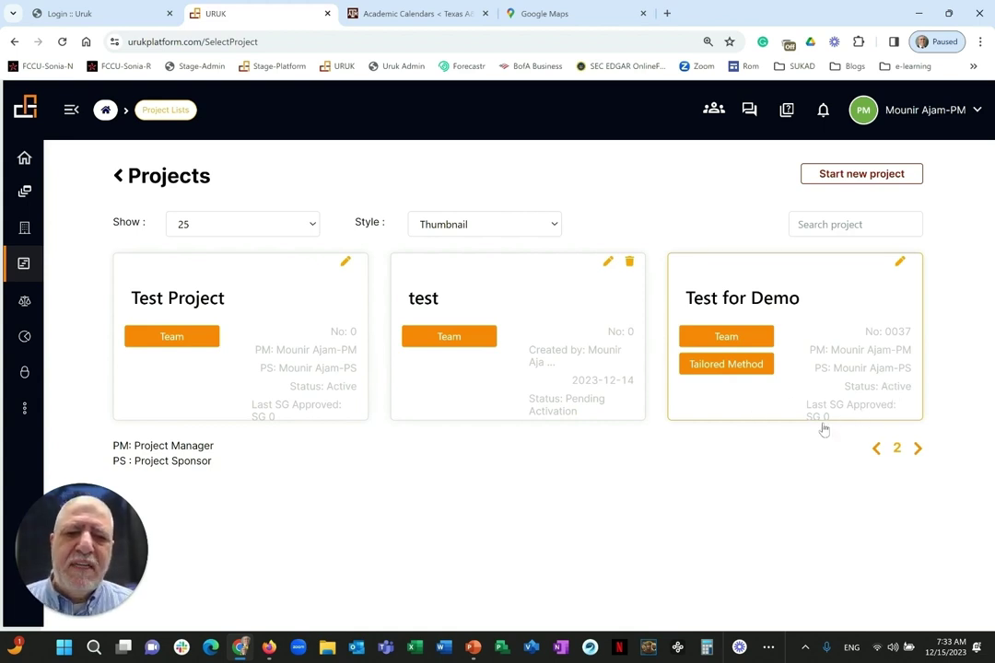
{"action": "left_click", "coordinate": [720, 366]}
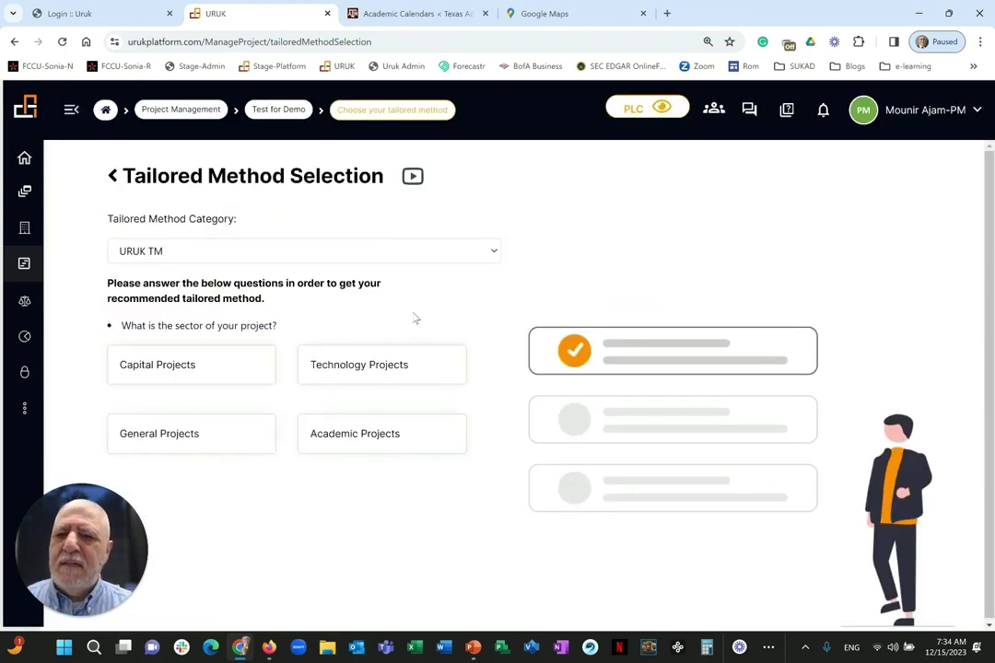
Confirm URUK TM in the Tailored Method Category dropdown and pick Technology Projects as the sector.
{"action": "left_click", "coordinate": [316, 253]}
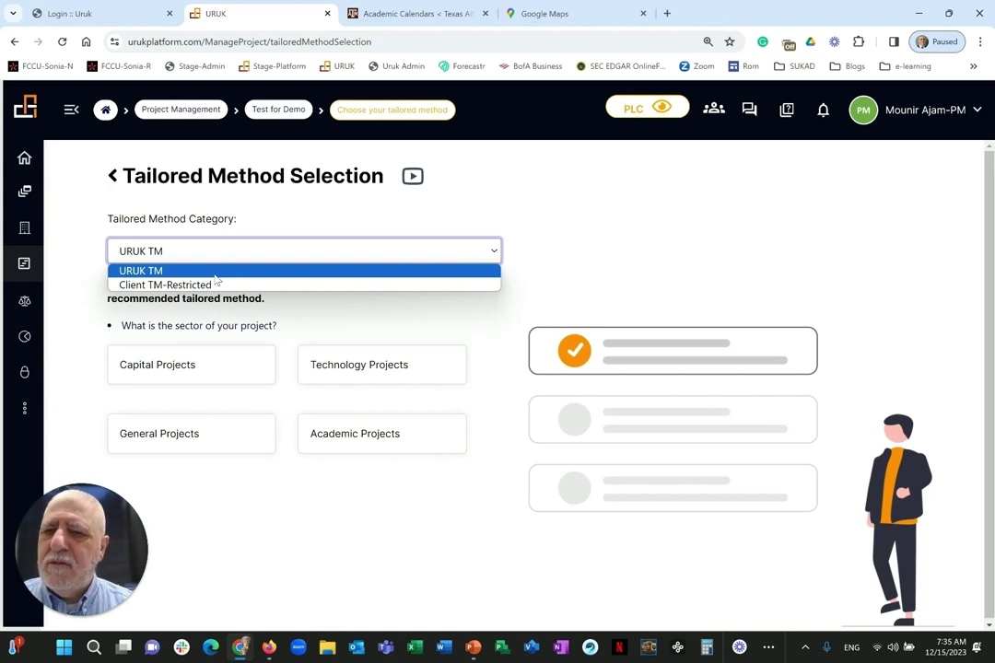
{"action": "left_click", "coordinate": [294, 271]}
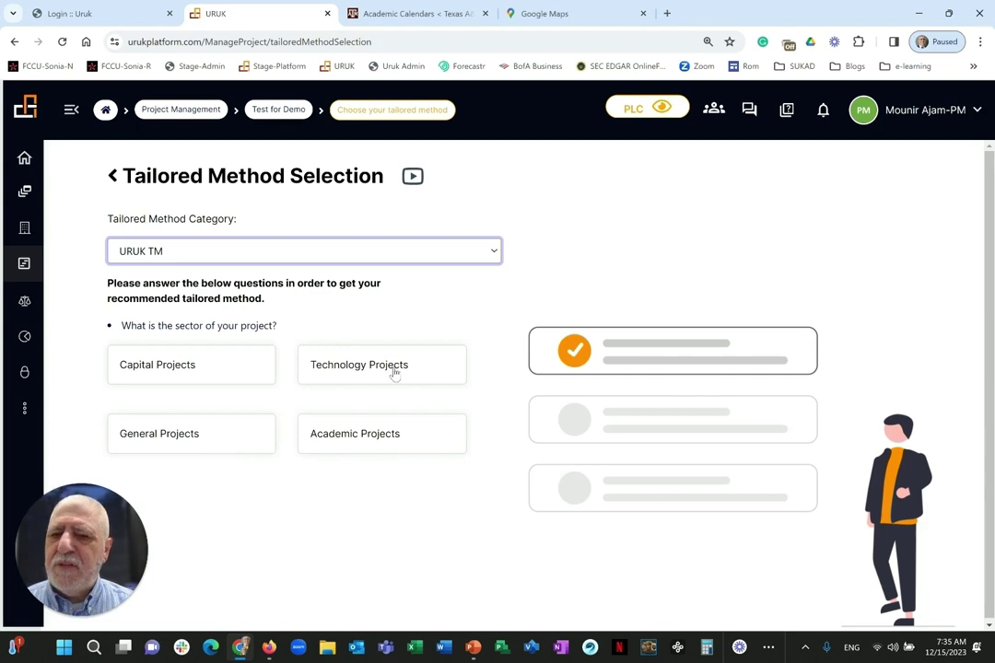
{"action": "left_click", "coordinate": [357, 368]}
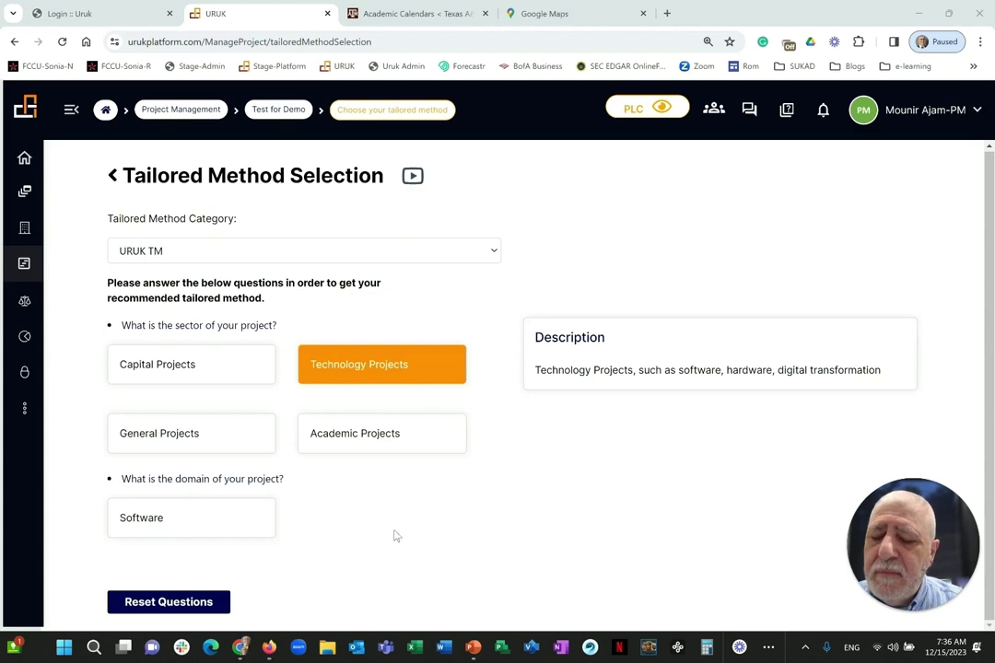
Choose Software as the domain and Small-Simple Projects (SSP) as the project class.
{"action": "left_click", "coordinate": [191, 525]}
{"action": "scroll", "coordinate": [330, 442], "scroll_direction": "down", "scroll_amount": 2}
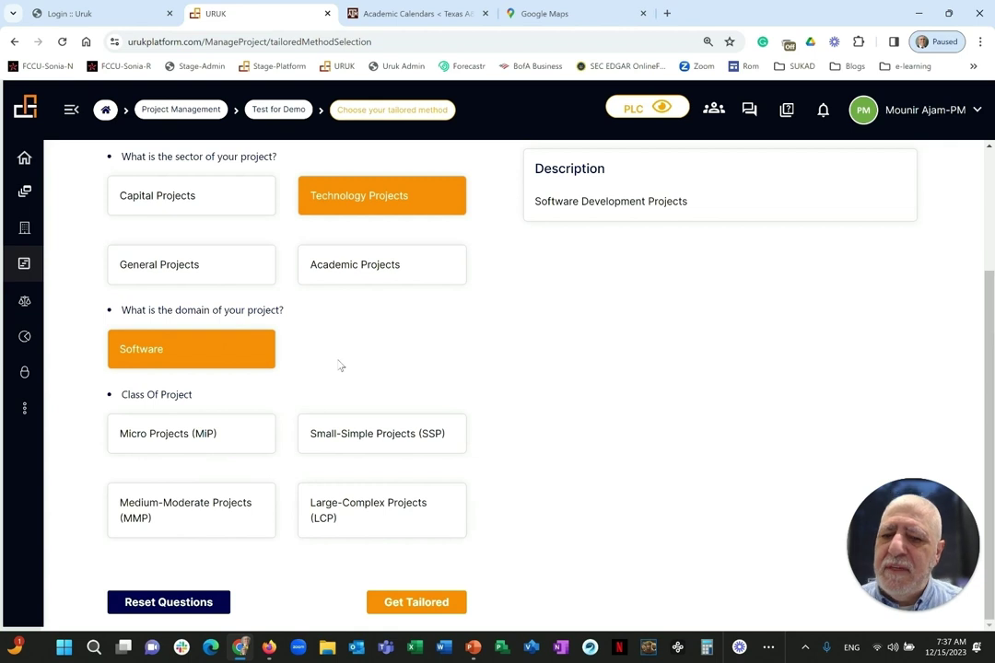
{"action": "left_click", "coordinate": [377, 435]}
{"action": "scroll", "coordinate": [346, 448], "scroll_direction": "down", "scroll_amount": 1}
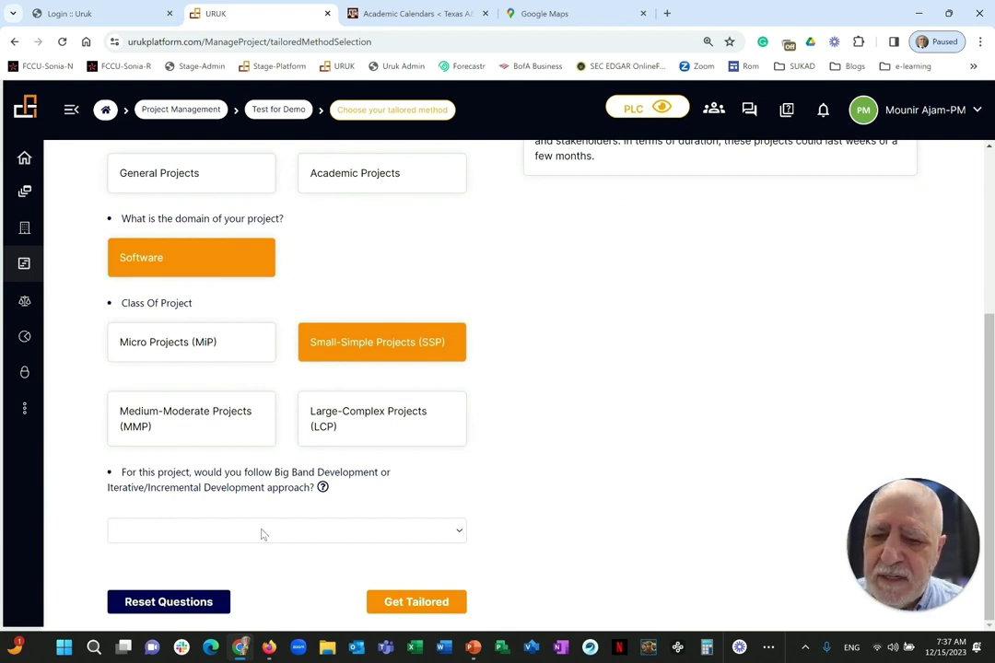
Select Iterative/Incremental Development (IID, agile) as the approach and With Ops (O) for Ops / No Ops.
{"action": "left_click", "coordinate": [261, 533]}
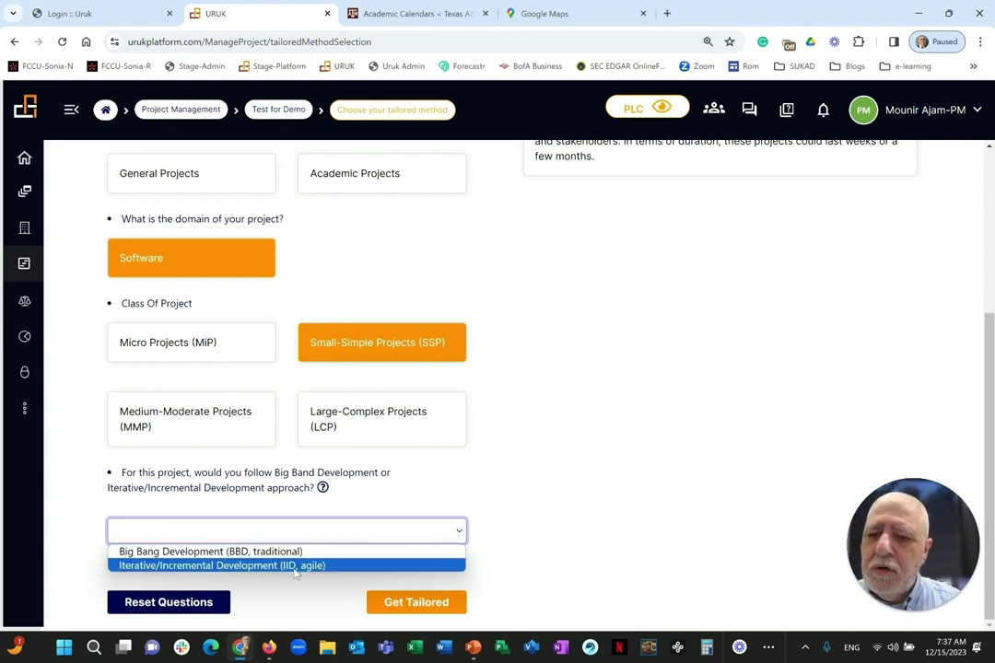
{"action": "left_click", "coordinate": [295, 566]}
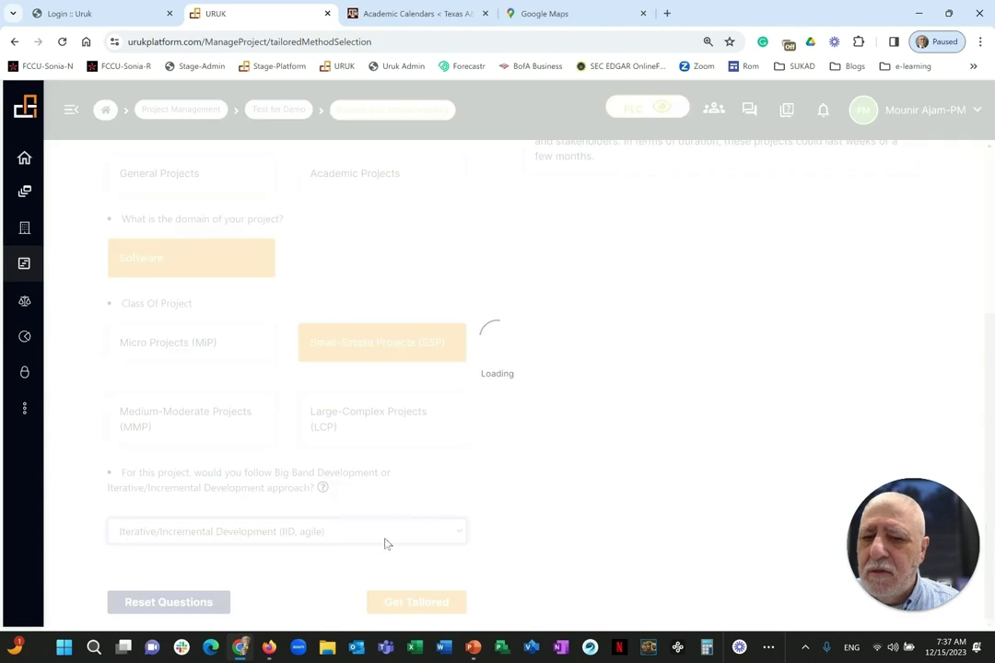
{"action": "scroll", "coordinate": [359, 493], "scroll_direction": "down", "scroll_amount": 1}
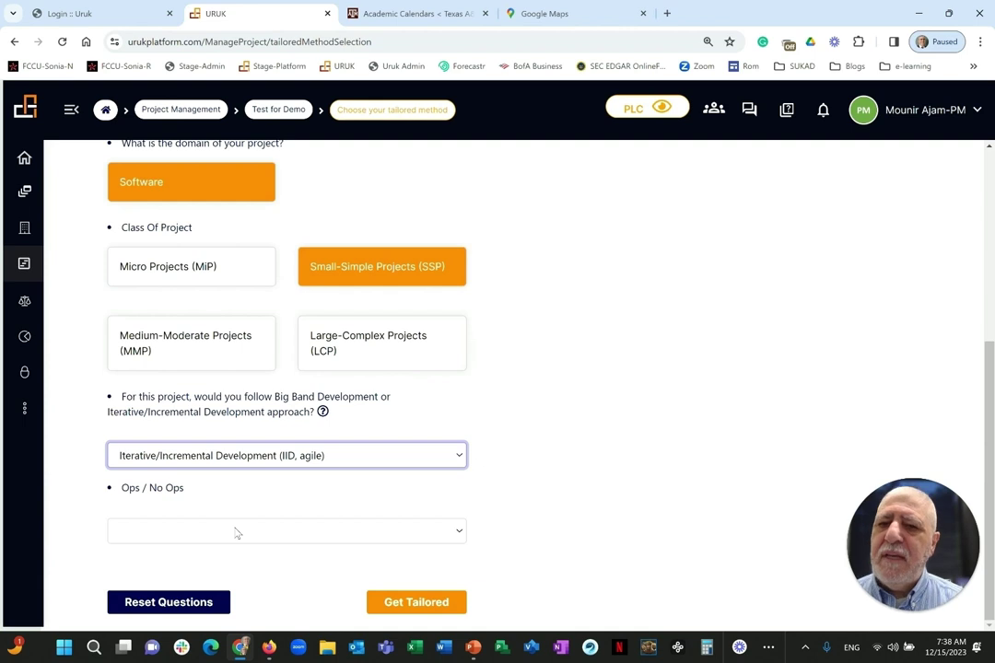
{"action": "left_click", "coordinate": [236, 532]}
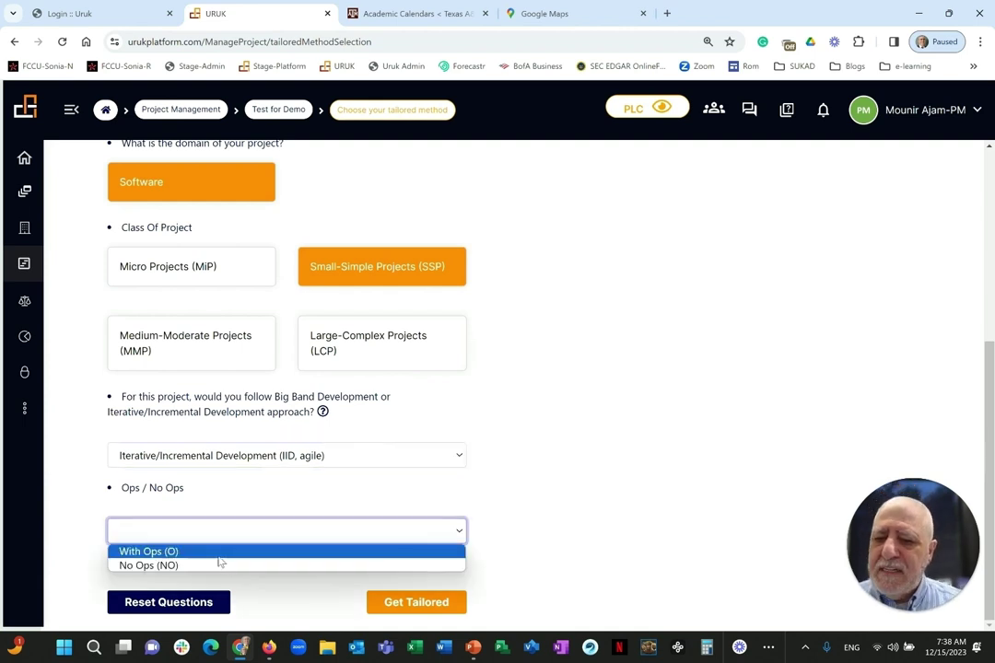
{"action": "left_click", "coordinate": [309, 532]}
{"action": "key", "text": "Down"}
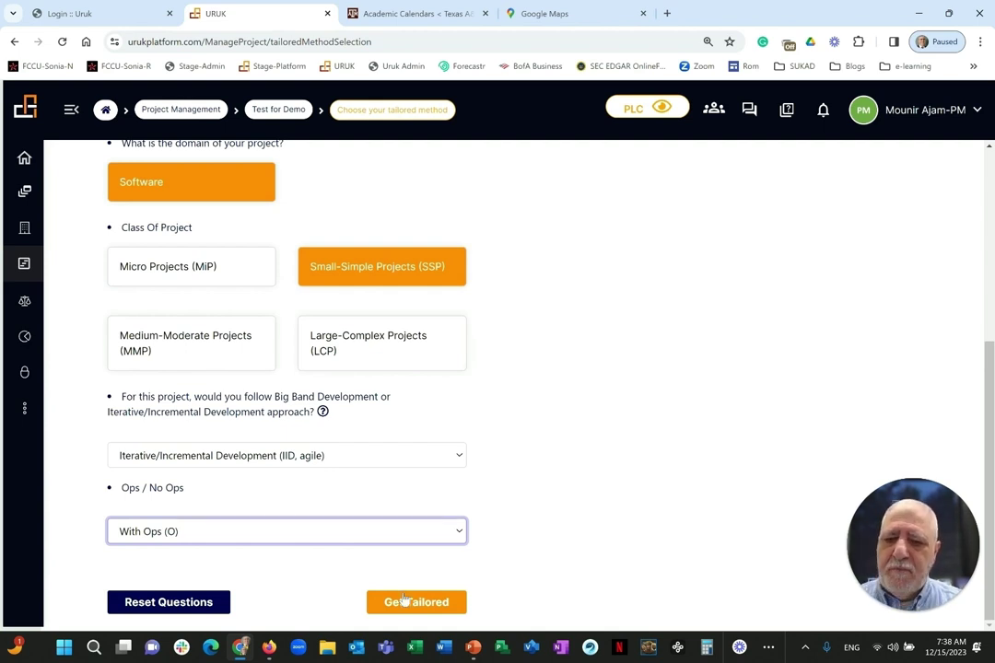
Generate the recommended TP-Software, SSP, IID, Ops tailored method and preview its project life cycle.
{"action": "left_click", "coordinate": [440, 602]}
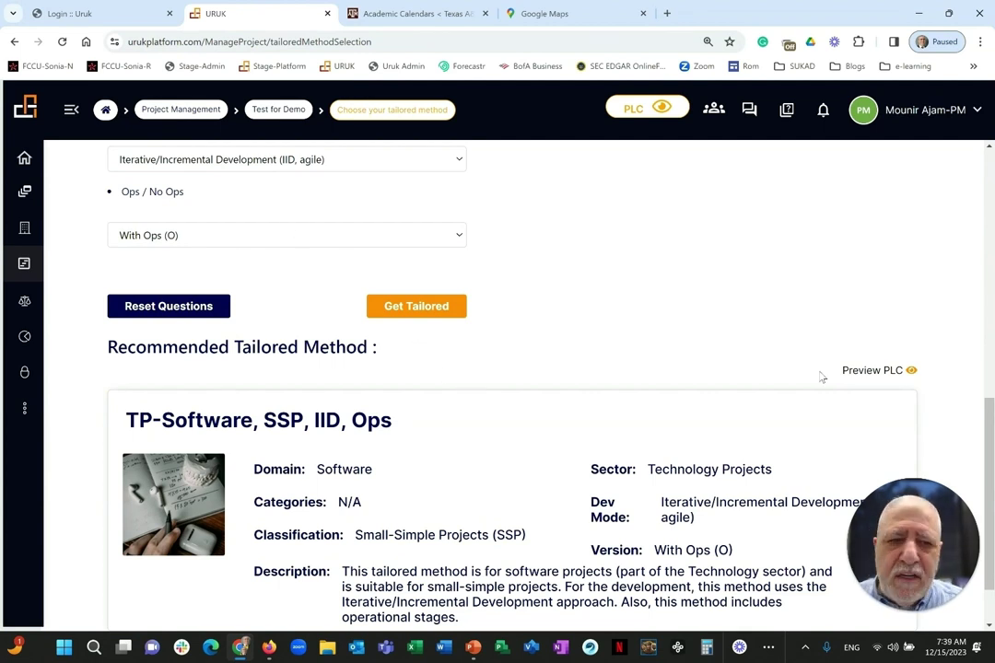
{"action": "left_click", "coordinate": [868, 373]}
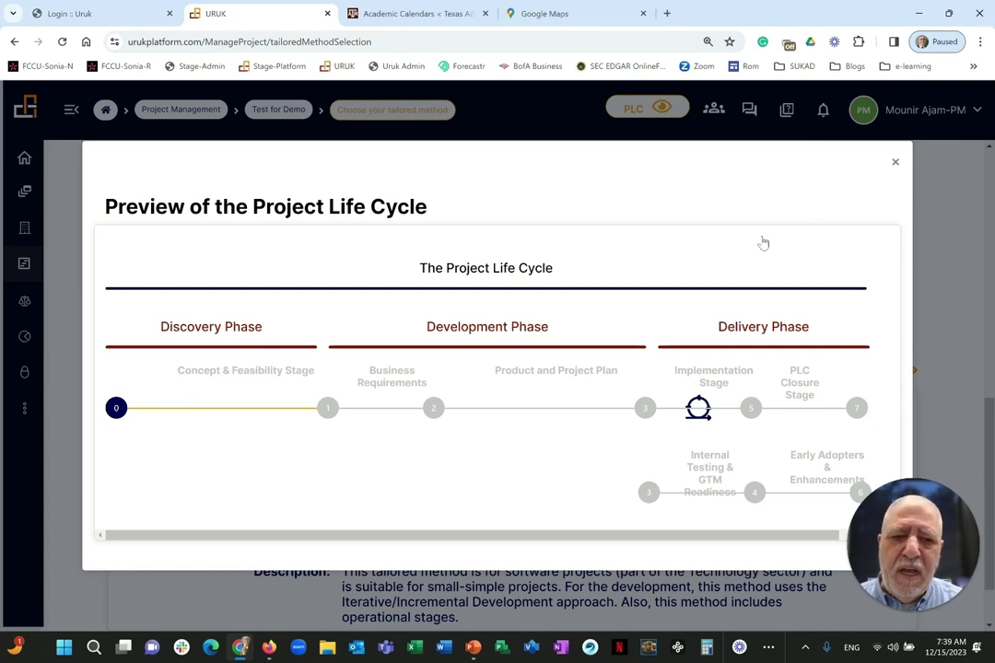
Close the Project Life Cycle preview to return to the TP-Software, SSP, IID, Ops method page.
{"action": "left_click", "coordinate": [893, 161]}
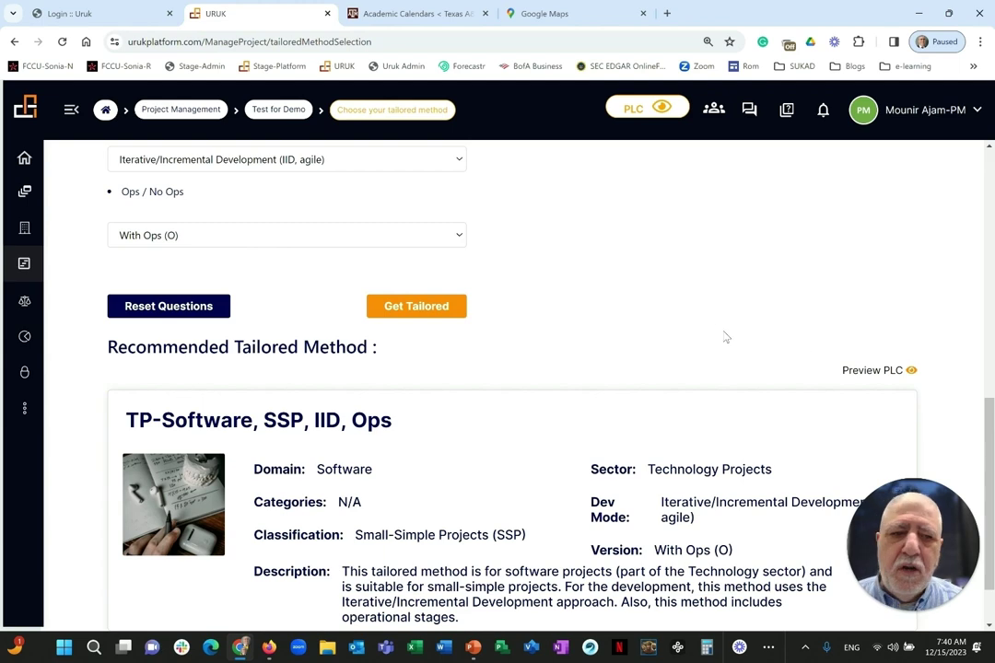
Accept the recommended TP-Software, SSP, IID, Ops method from the bottom of the page.
{"action": "scroll", "coordinate": [724, 337], "scroll_direction": "down", "scroll_amount": 2}
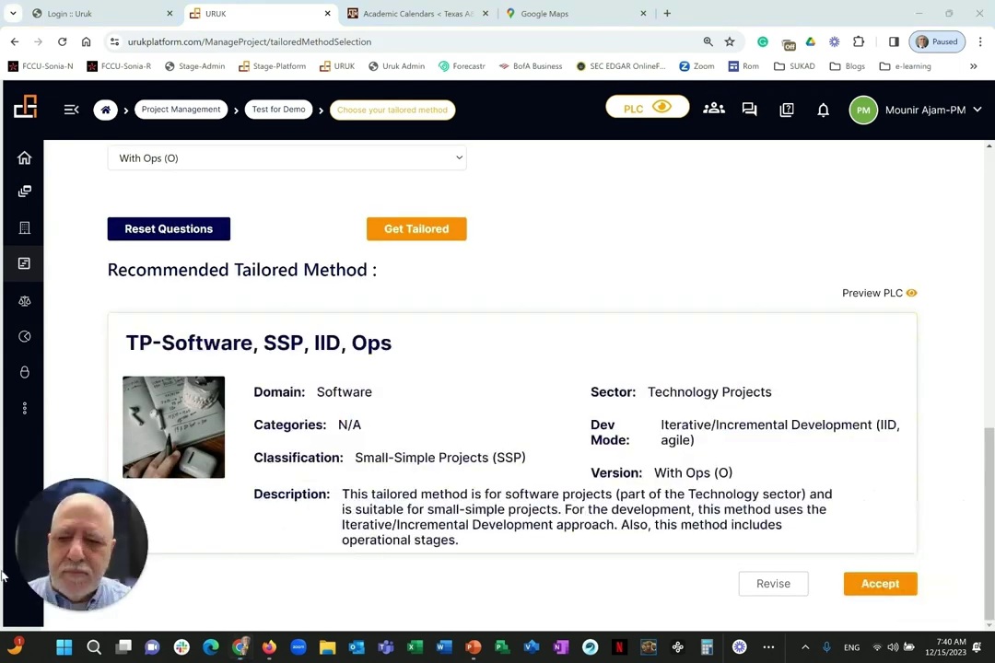
{"action": "left_click", "coordinate": [852, 584]}
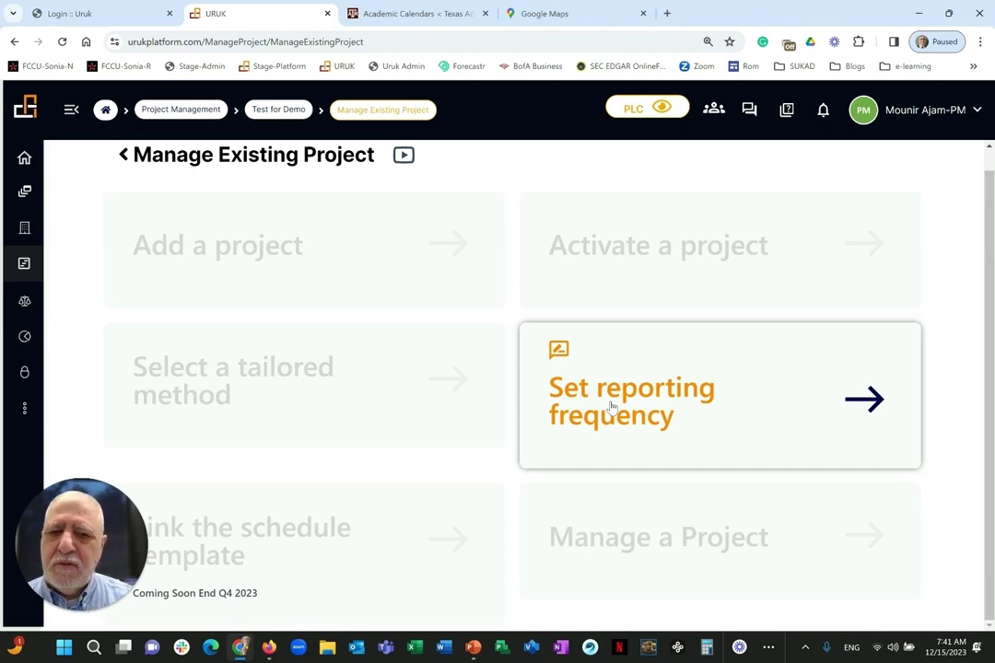
Set Test for Demo's reporting frequency to a Weekly period with Friday as end of week.
{"action": "left_click", "coordinate": [688, 412]}
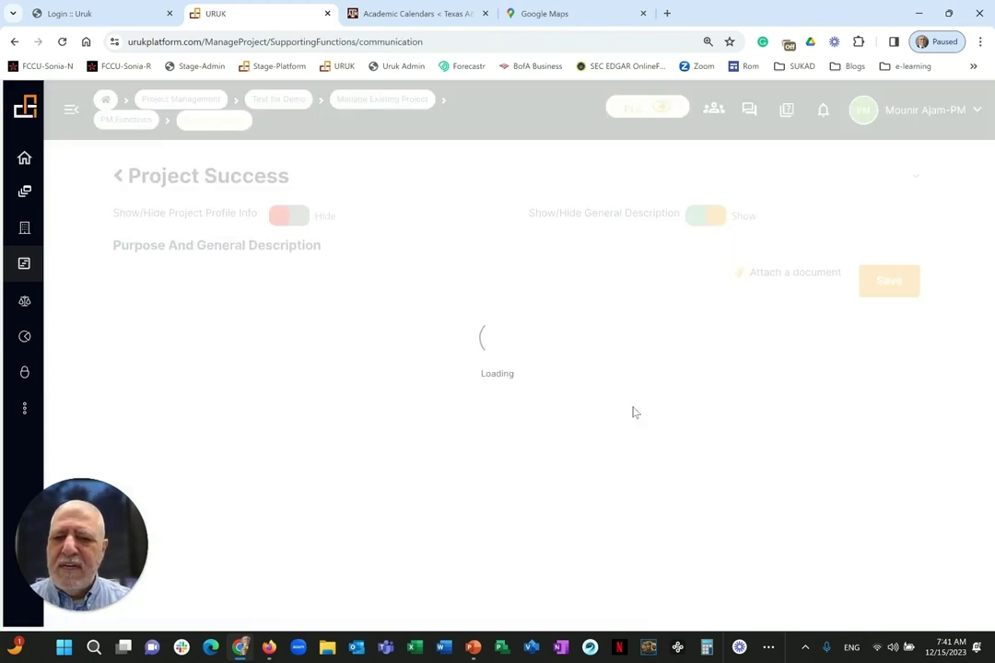
{"action": "scroll", "coordinate": [452, 400], "scroll_direction": "down", "scroll_amount": 5}
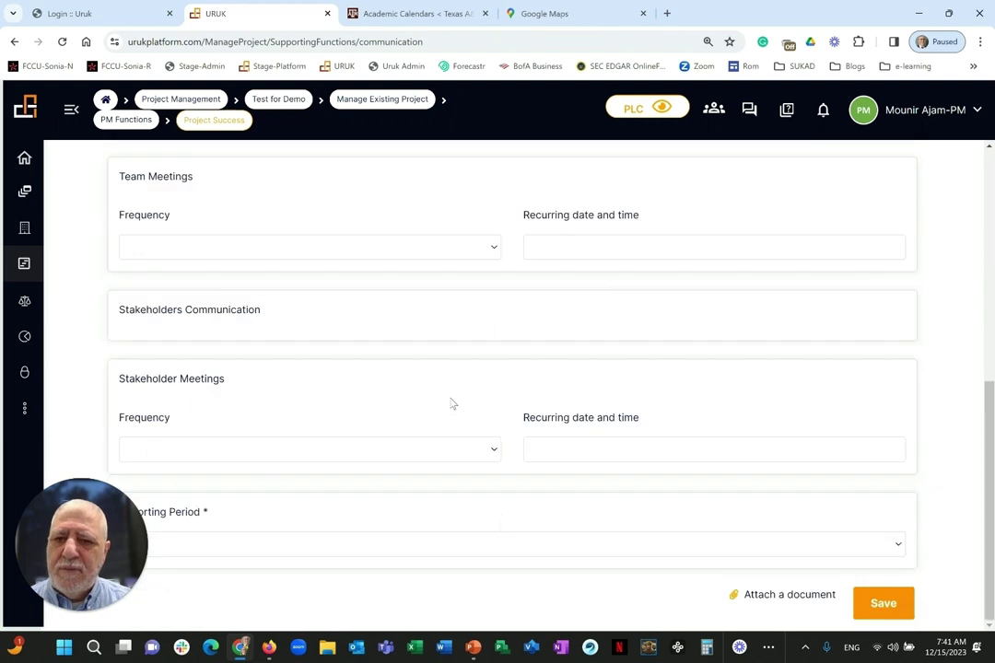
{"action": "left_click_drag", "start_coordinate": [90, 530], "coordinate": [918, 531]}
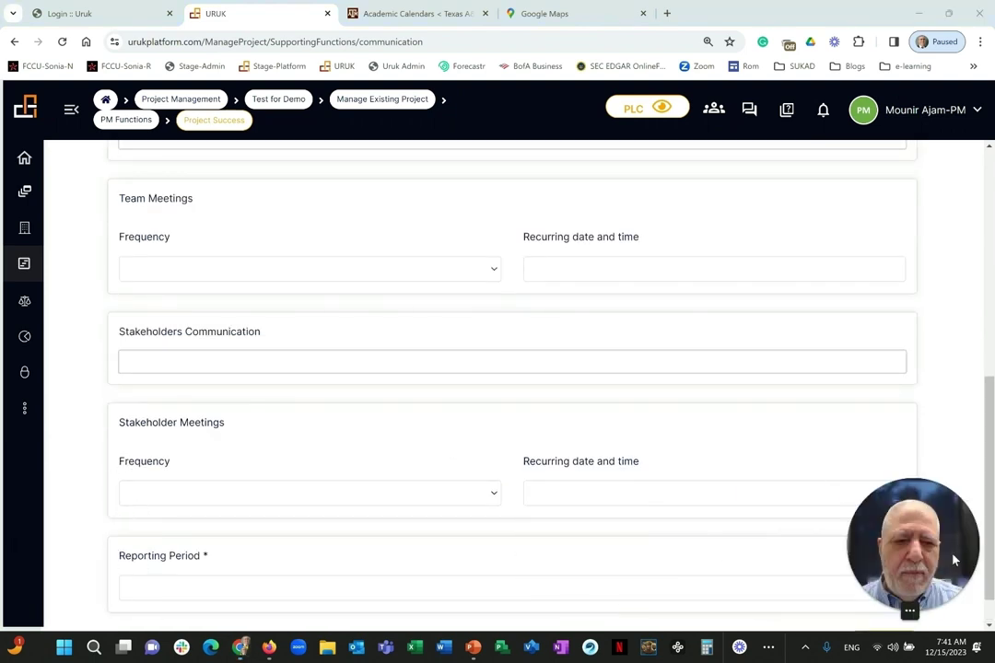
{"action": "scroll", "coordinate": [374, 502], "scroll_direction": "down", "scroll_amount": 1}
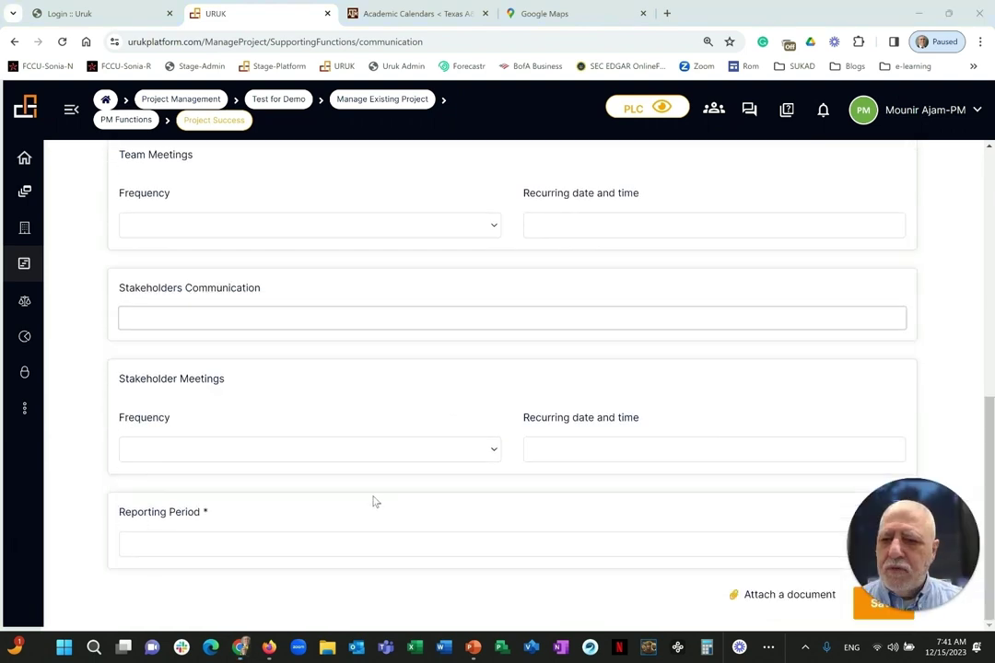
{"action": "left_click", "coordinate": [211, 547]}
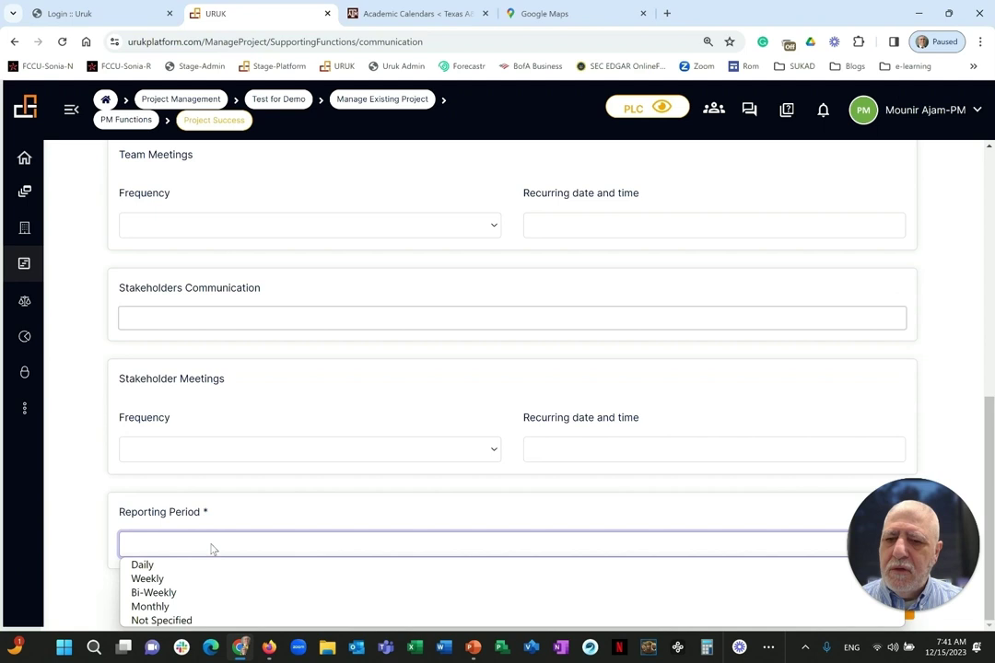
{"action": "left_click", "coordinate": [147, 580]}
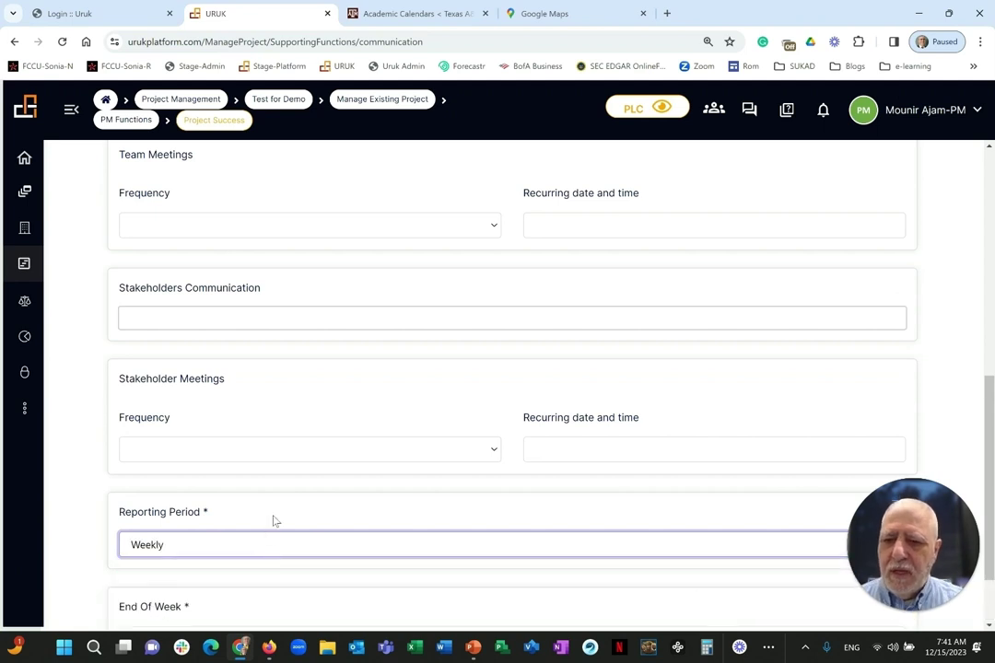
{"action": "scroll", "coordinate": [273, 520], "scroll_direction": "down", "scroll_amount": 1}
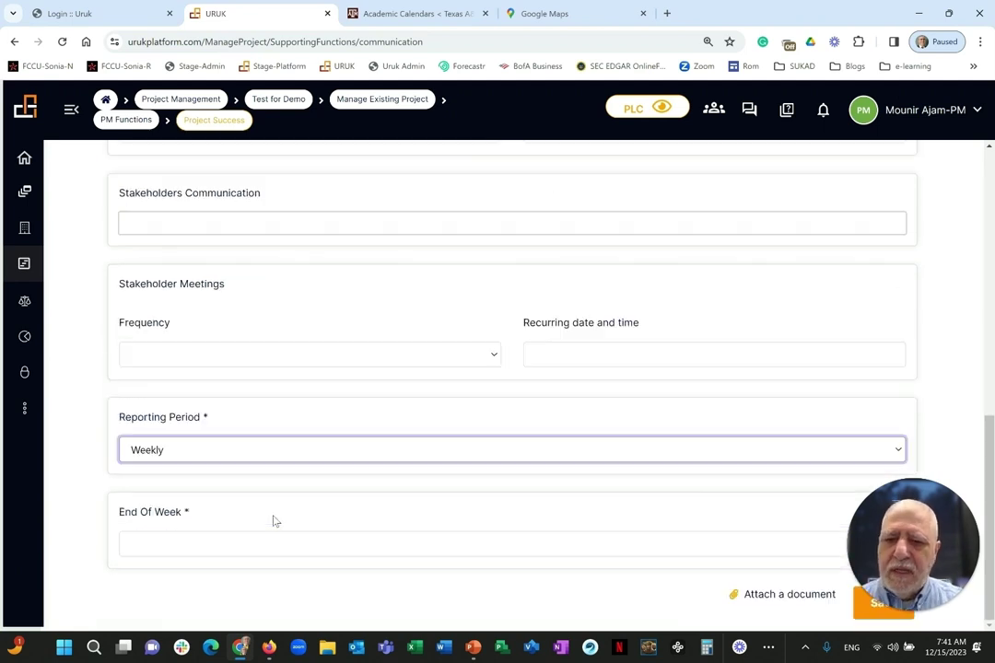
{"action": "left_click", "coordinate": [186, 547]}
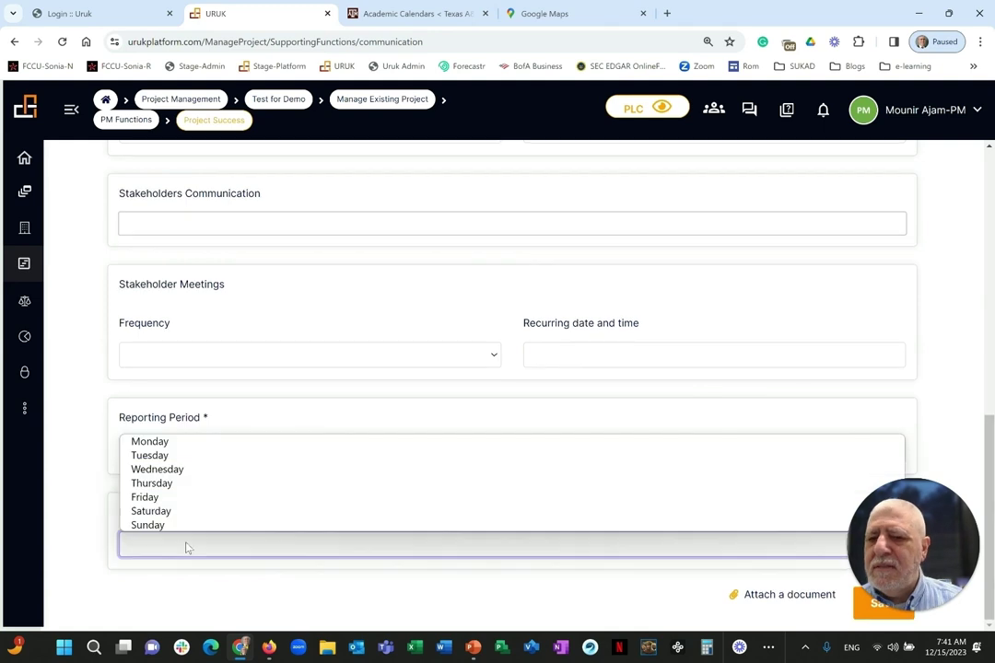
{"action": "left_click", "coordinate": [166, 499]}
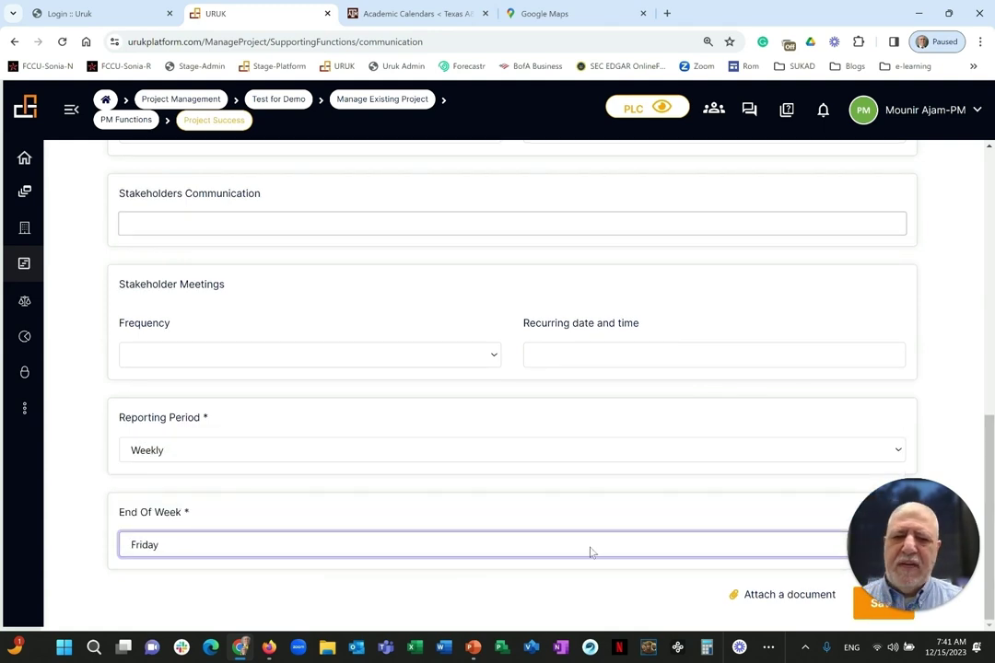
{"action": "left_click_drag", "start_coordinate": [854, 534], "coordinate": [24, 535]}
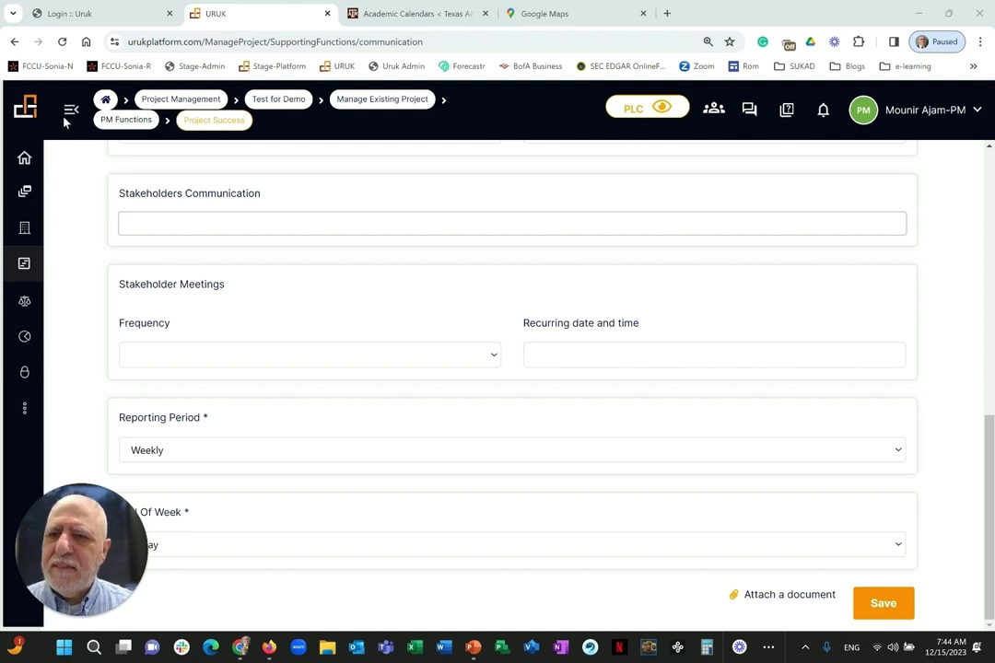
Go to PLC Management through the sidebar menu, then collapse the navigation panel.
{"action": "left_click", "coordinate": [70, 111]}
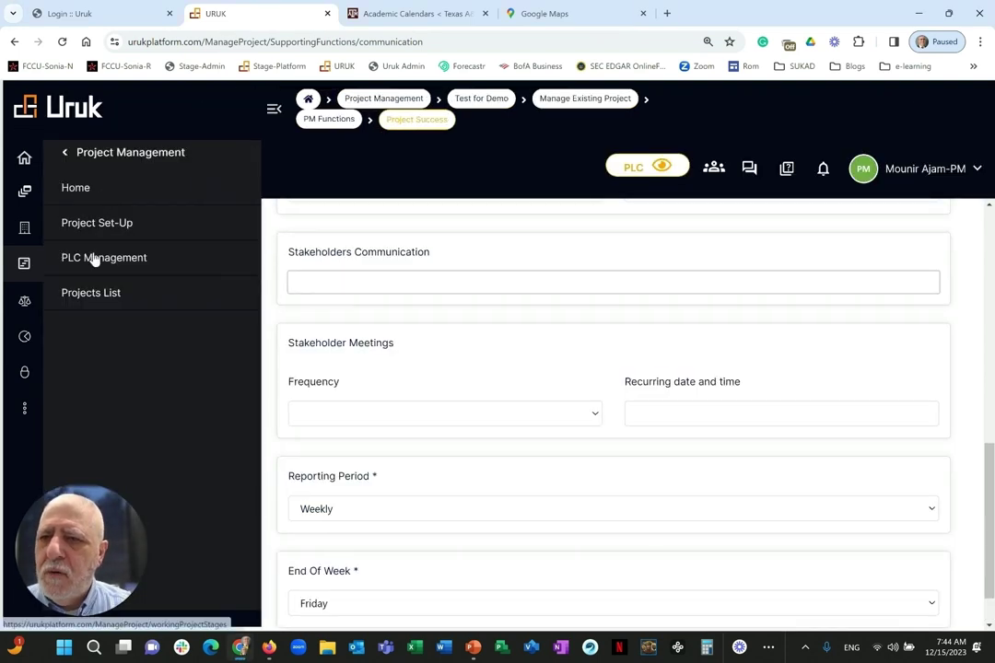
{"action": "left_click", "coordinate": [92, 266]}
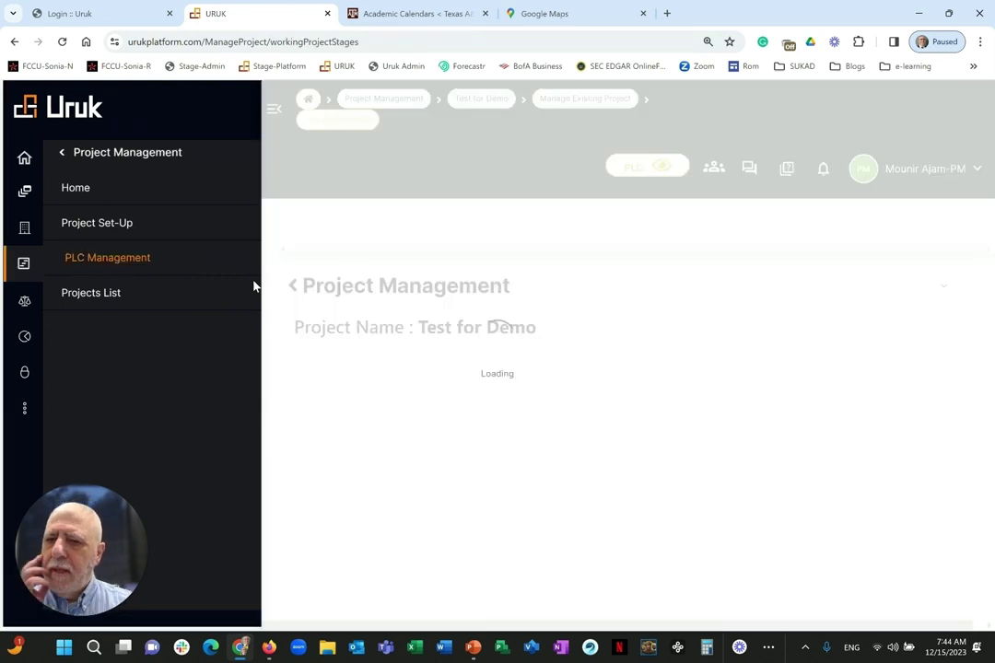
{"action": "left_click", "coordinate": [273, 109]}
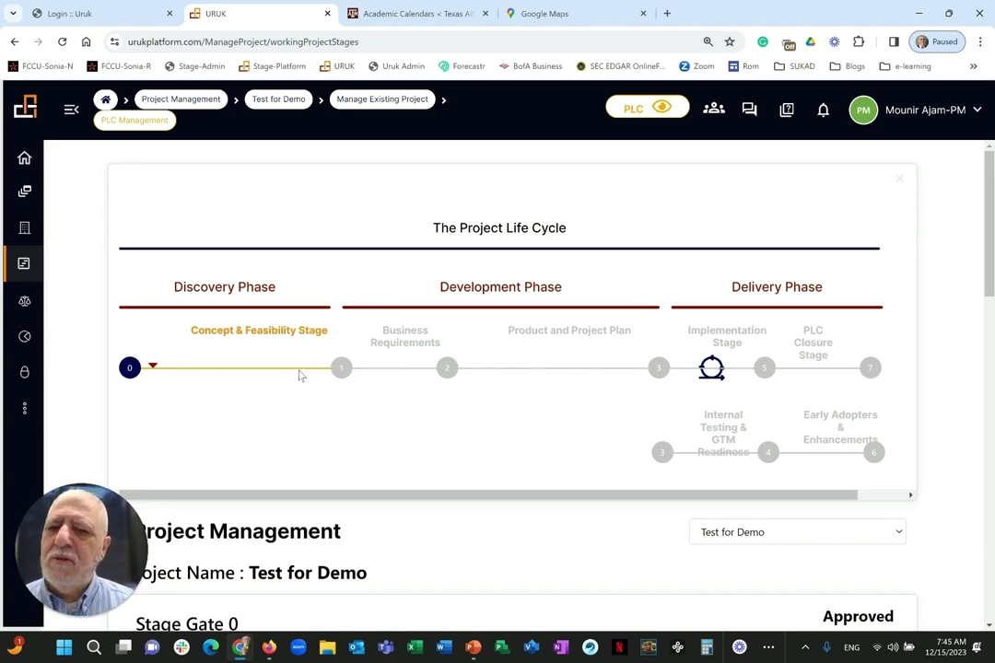
Scroll past Stage Gate 0 and open the Concept & Feasibility Stage card.
{"action": "scroll", "coordinate": [295, 372], "scroll_direction": "down", "scroll_amount": 1}
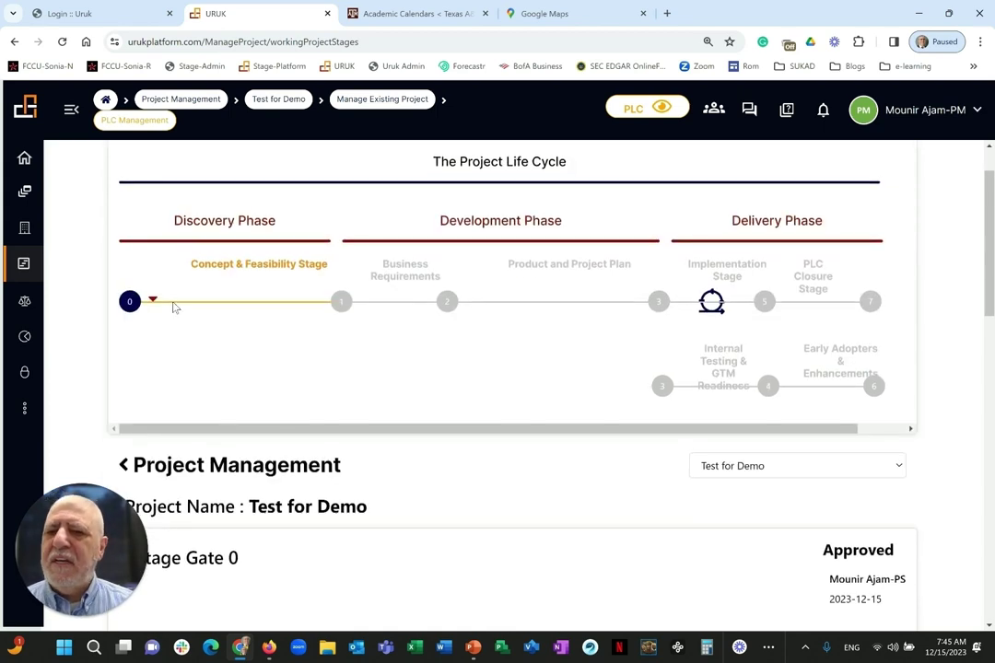
{"action": "scroll", "coordinate": [256, 282], "scroll_direction": "down", "scroll_amount": 4}
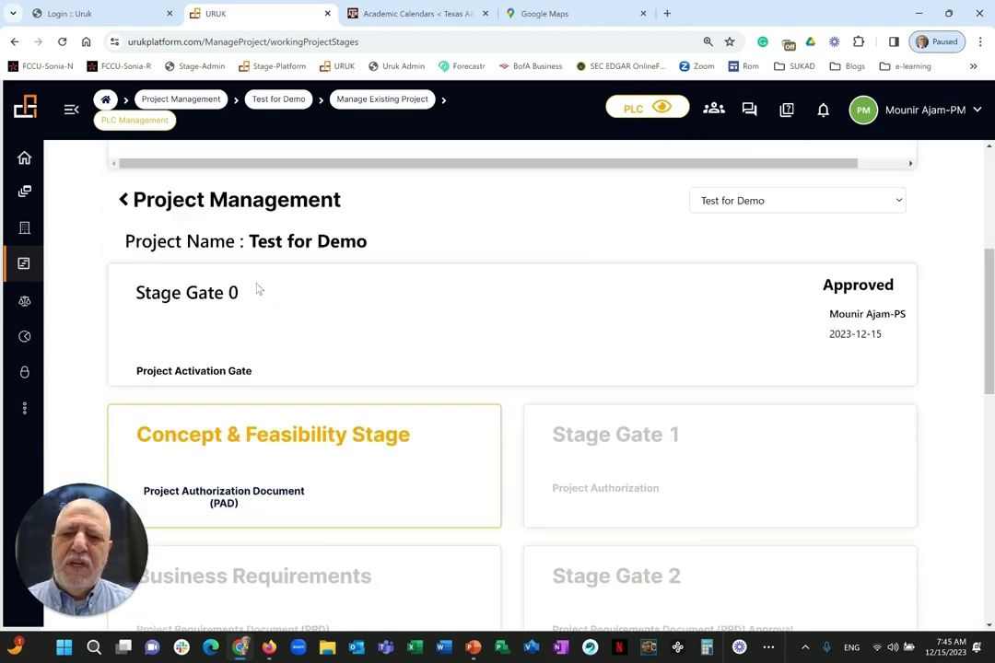
{"action": "scroll", "coordinate": [256, 288], "scroll_direction": "up", "scroll_amount": 3}
{"action": "scroll", "coordinate": [257, 290], "scroll_direction": "down", "scroll_amount": 6}
{"action": "scroll", "coordinate": [257, 290], "scroll_direction": "up", "scroll_amount": 4}
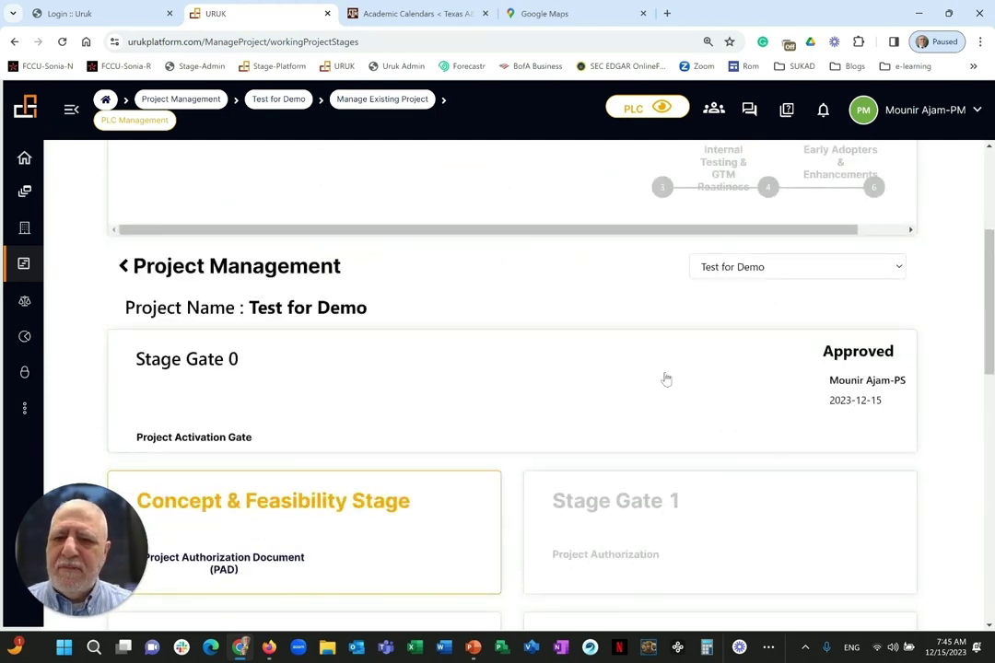
{"action": "scroll", "coordinate": [575, 406], "scroll_direction": "down", "scroll_amount": 3}
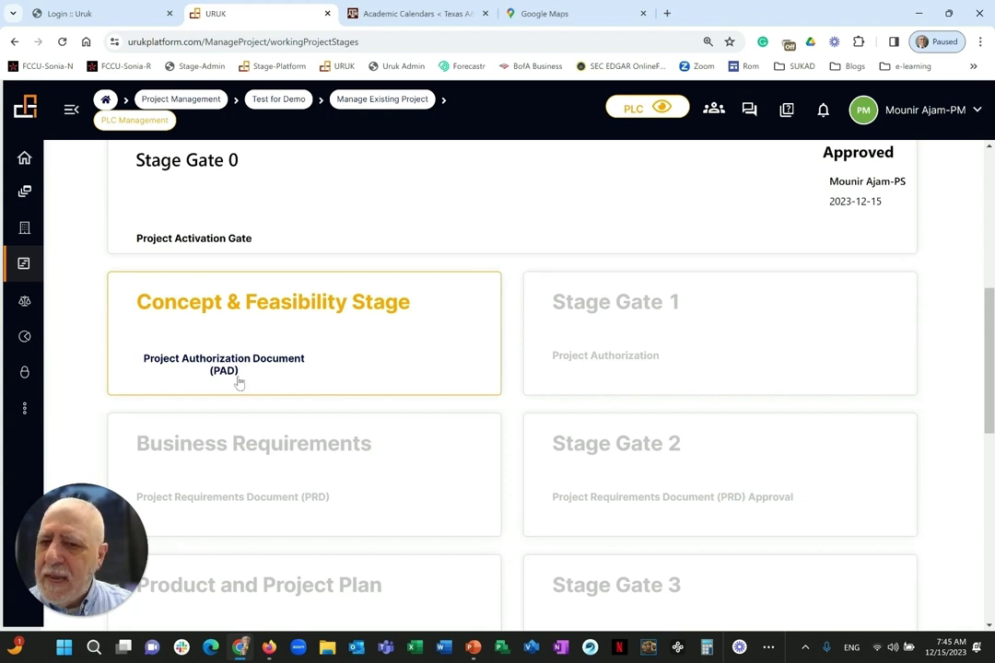
{"action": "left_click", "coordinate": [346, 324]}
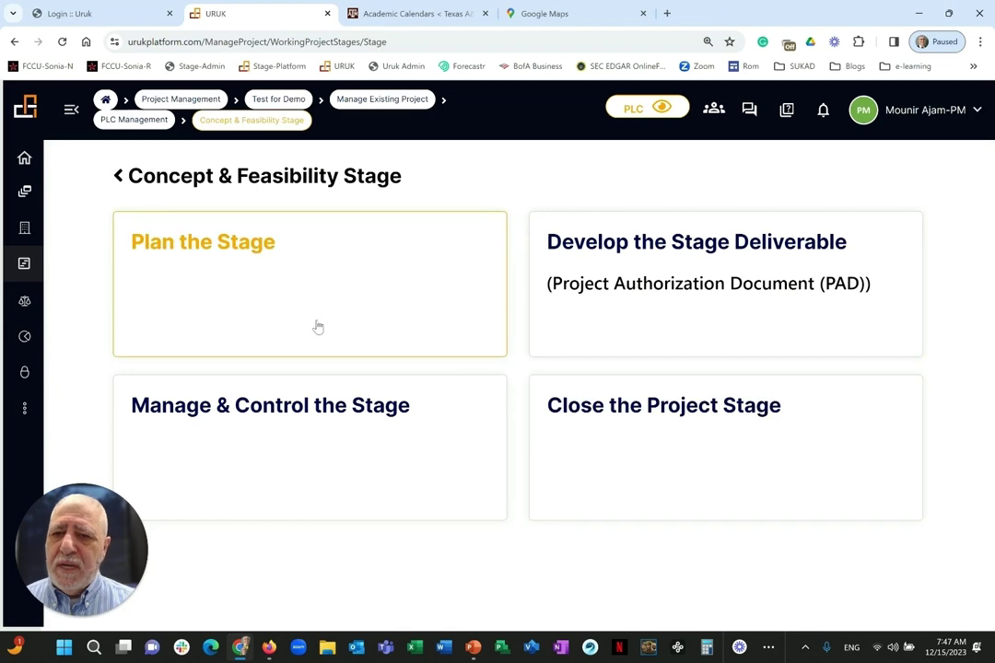
Open the Plan the Stage card of the Concept & Feasibility Stage.
{"action": "left_click", "coordinate": [460, 275]}
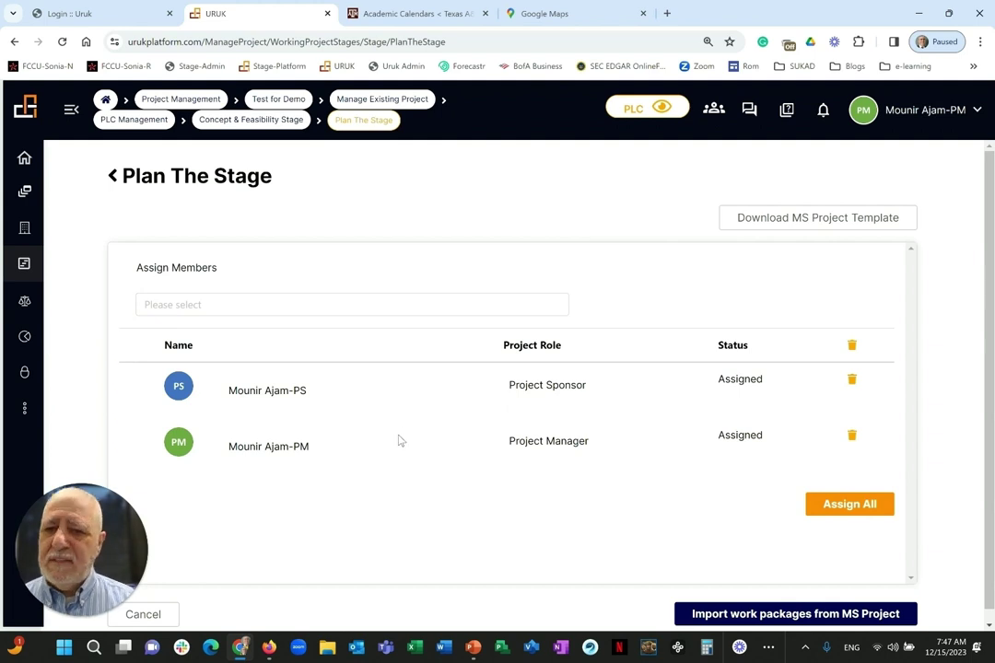
Begin choosing stage members, then go back and open the Manage & Control the Stage page.
{"action": "left_click", "coordinate": [187, 307]}
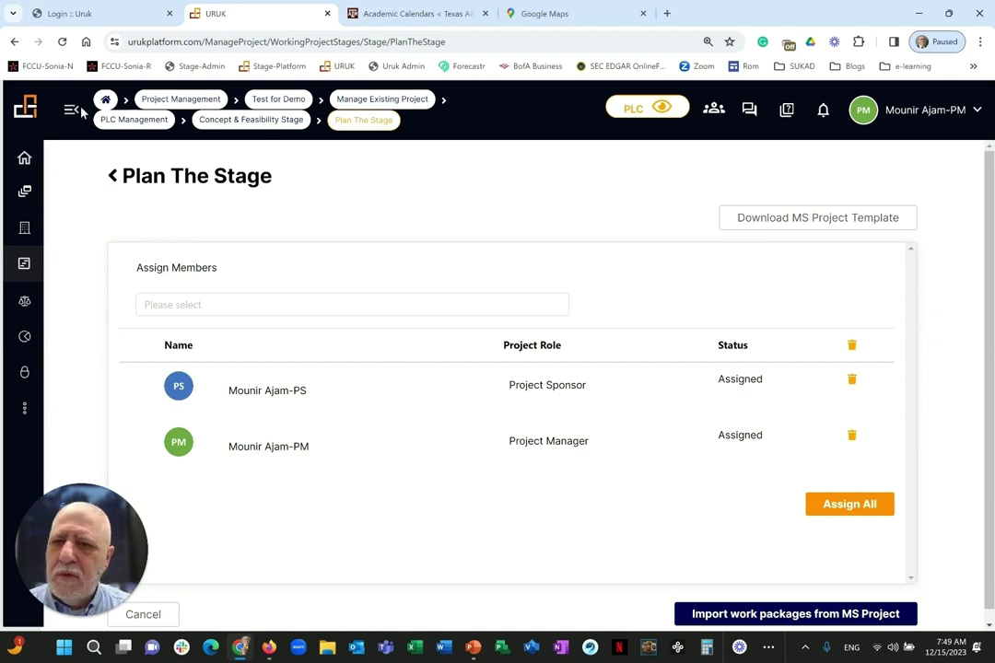
{"action": "left_click", "coordinate": [112, 176]}
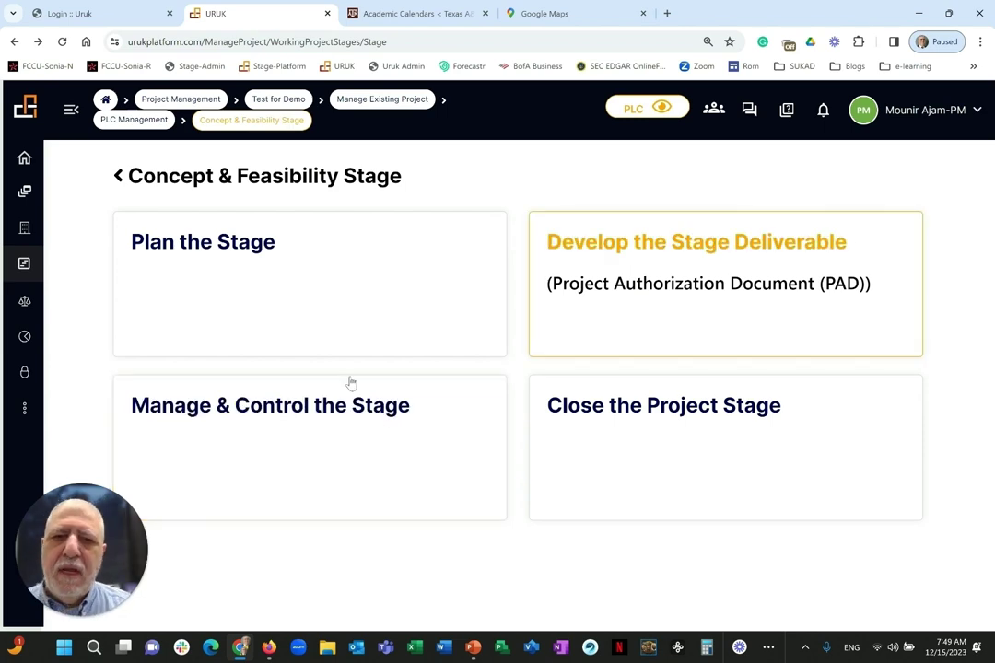
{"action": "left_click", "coordinate": [327, 414]}
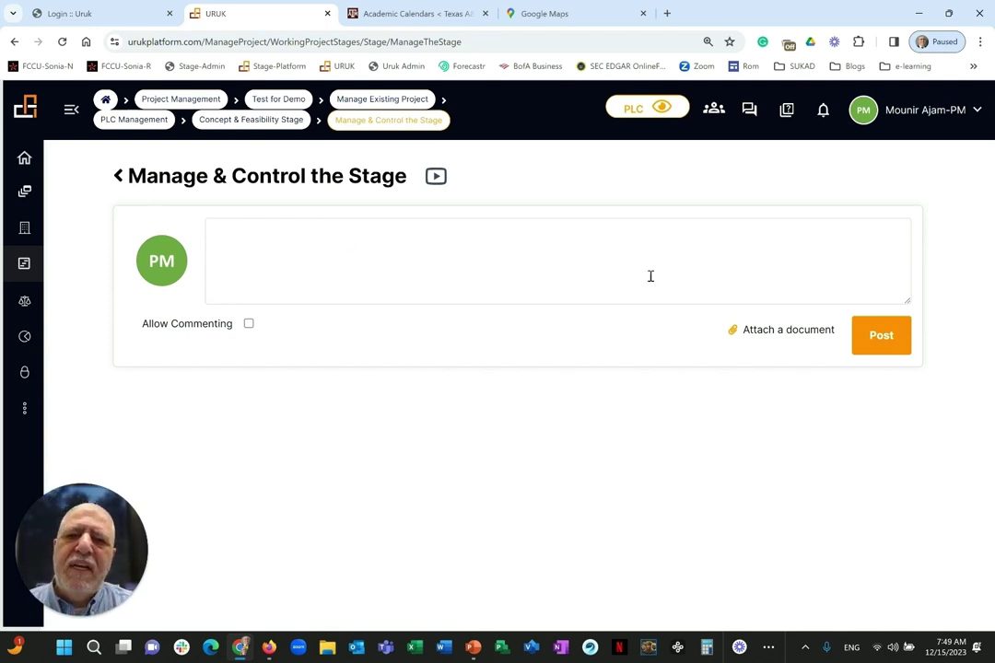
Return to the stage overview and open the Develop the Stage Deliverable card.
{"action": "left_click", "coordinate": [118, 176]}
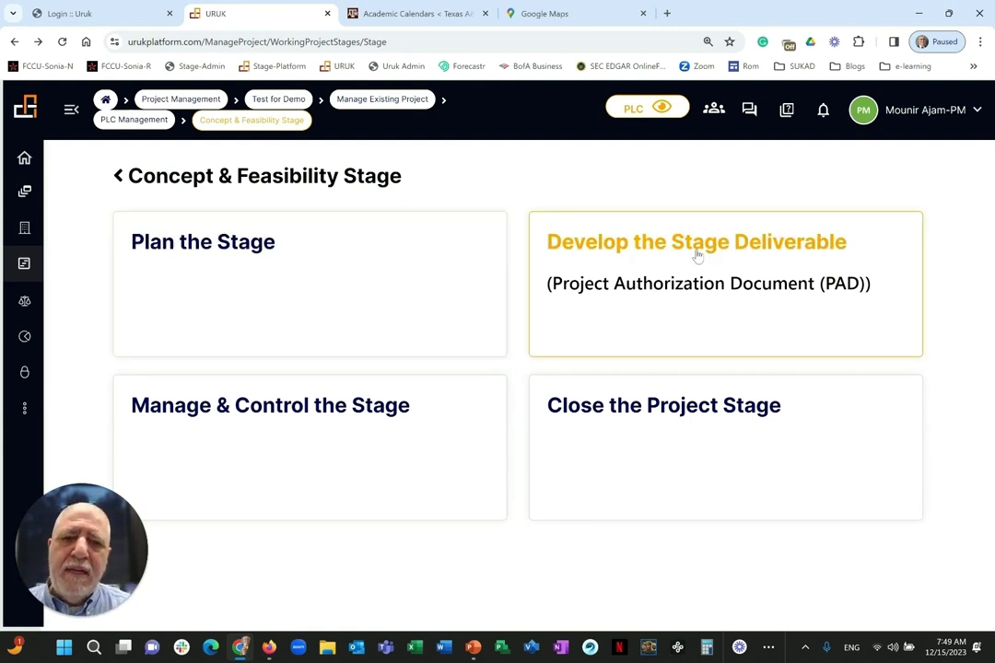
{"action": "left_click", "coordinate": [504, 291]}
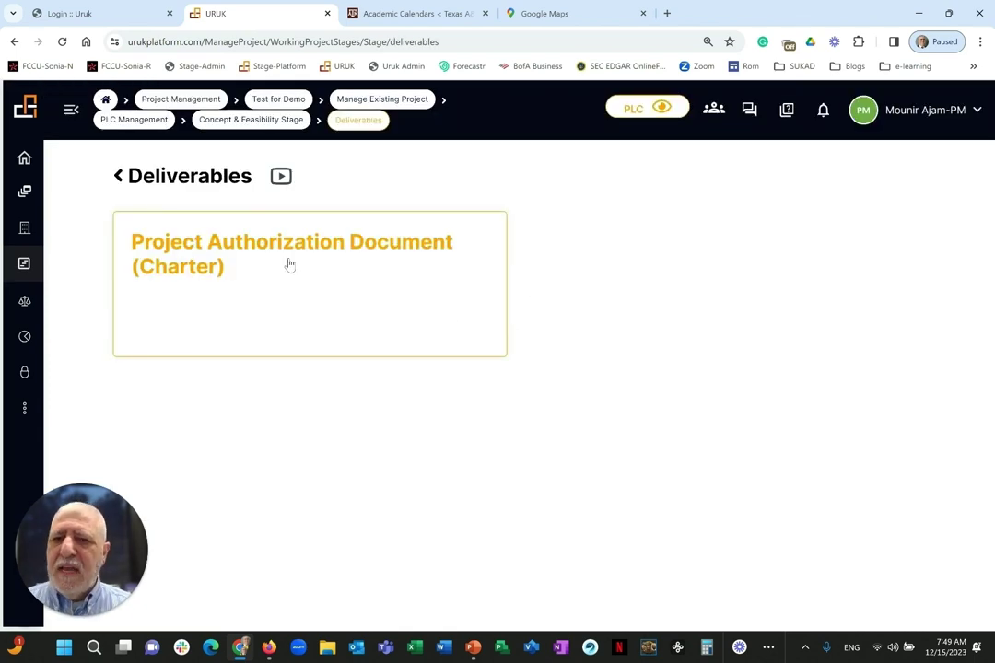
Open the Project Authorization Document (Charter) form and look over its Concept questions, leaving The Solution empty.
{"action": "left_click", "coordinate": [350, 261]}
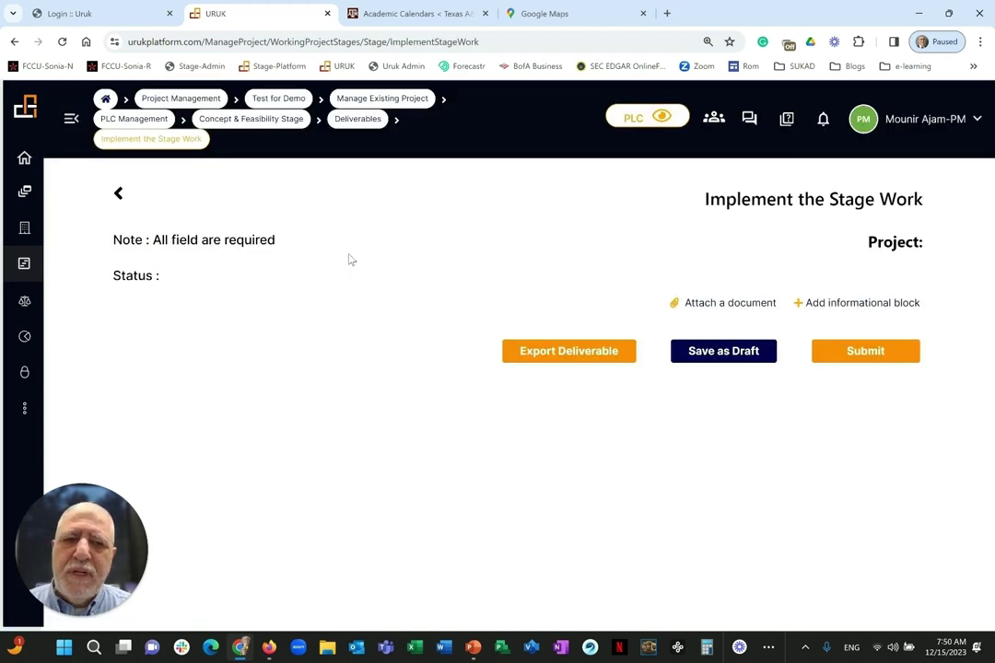
{"action": "scroll", "coordinate": [420, 269], "scroll_direction": "down", "scroll_amount": 2}
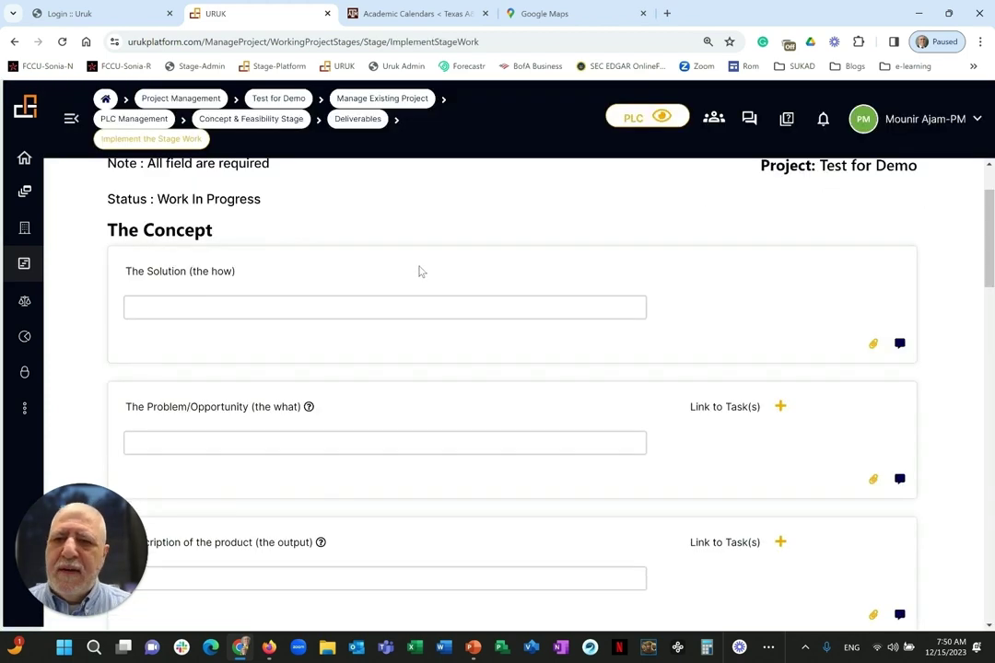
{"action": "scroll", "coordinate": [420, 271], "scroll_direction": "up", "scroll_amount": 2}
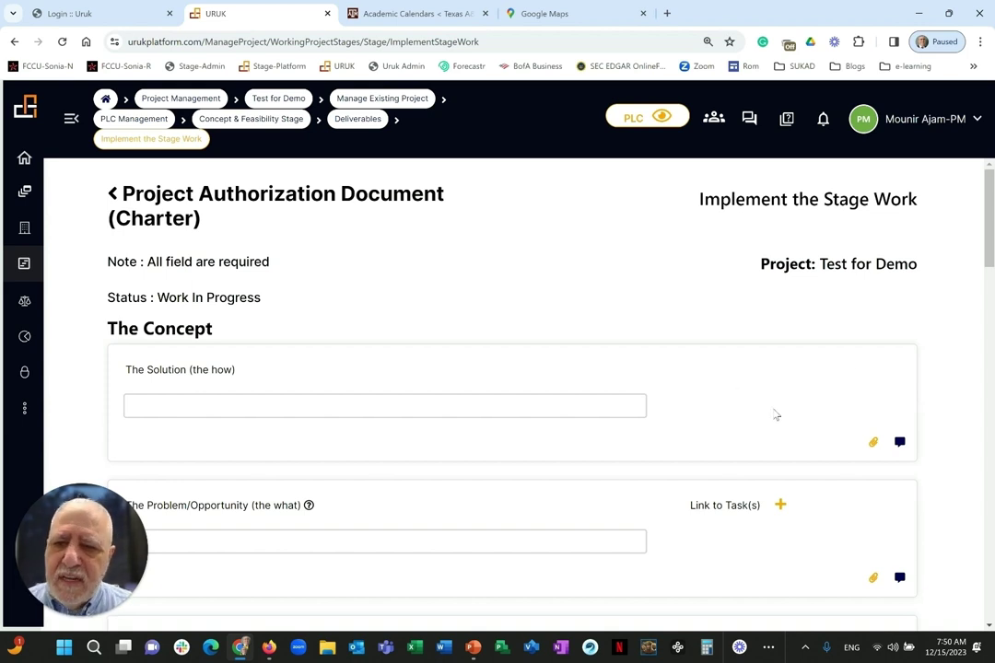
{"action": "scroll", "coordinate": [590, 365], "scroll_direction": "down", "scroll_amount": 2}
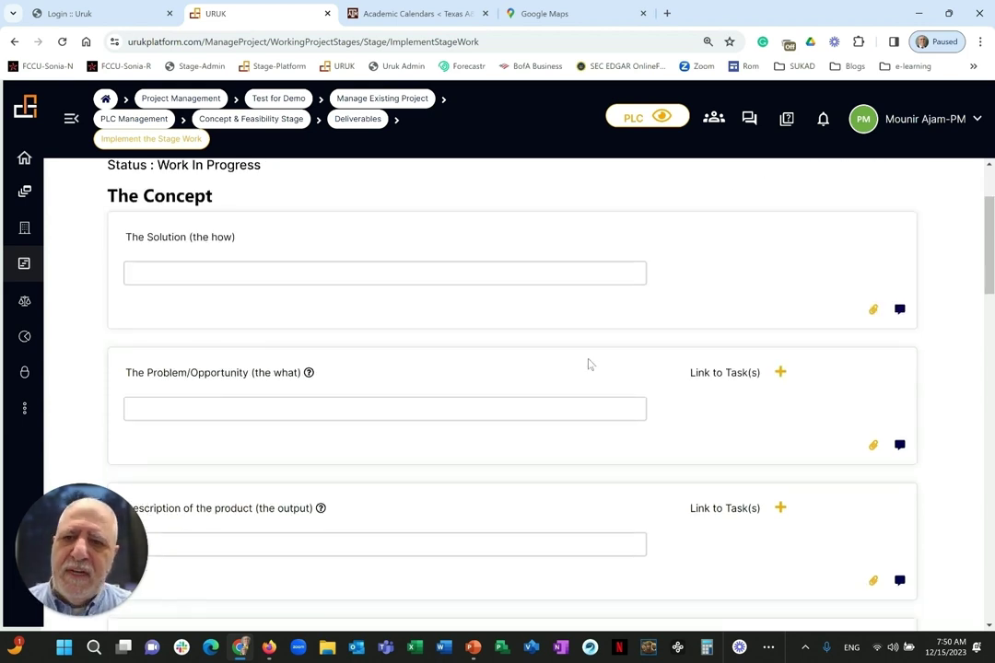
{"action": "left_click", "coordinate": [343, 277]}
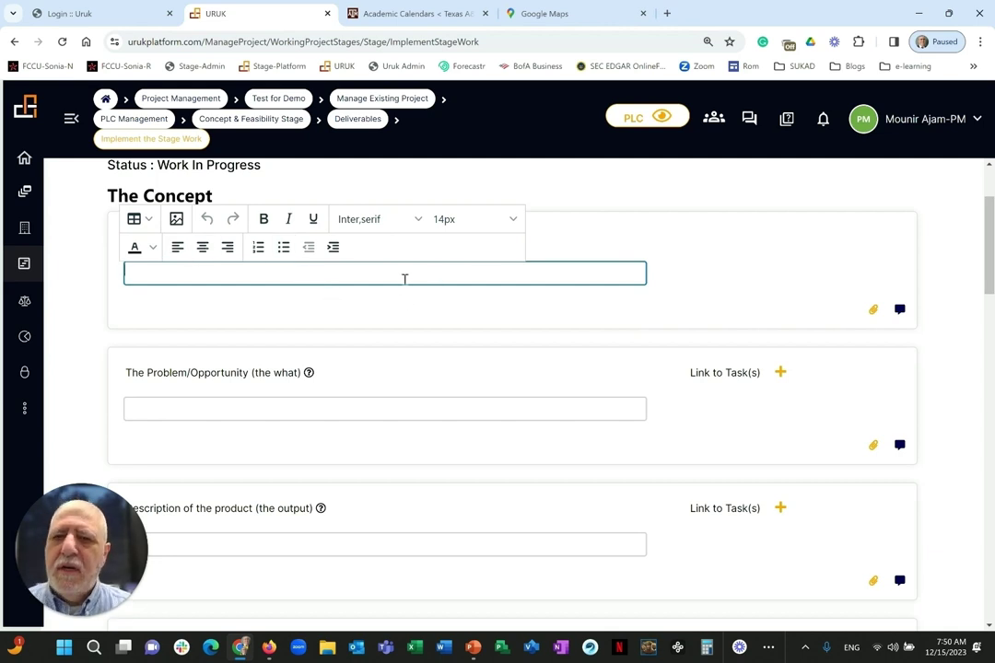
{"action": "left_click", "coordinate": [152, 259]}
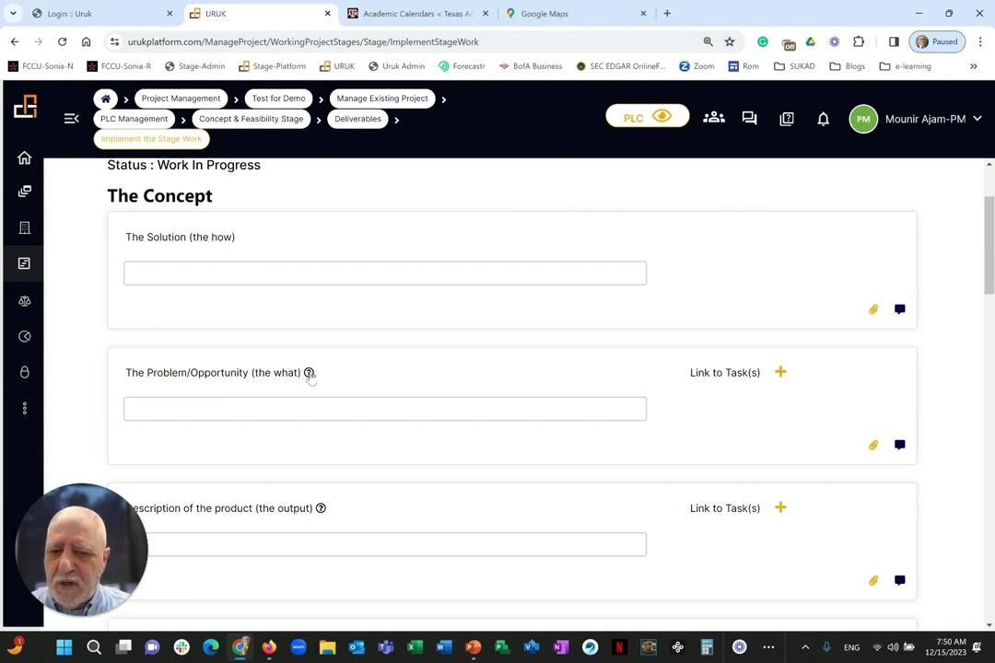
{"action": "mouse_move", "coordinate": [309, 375]}
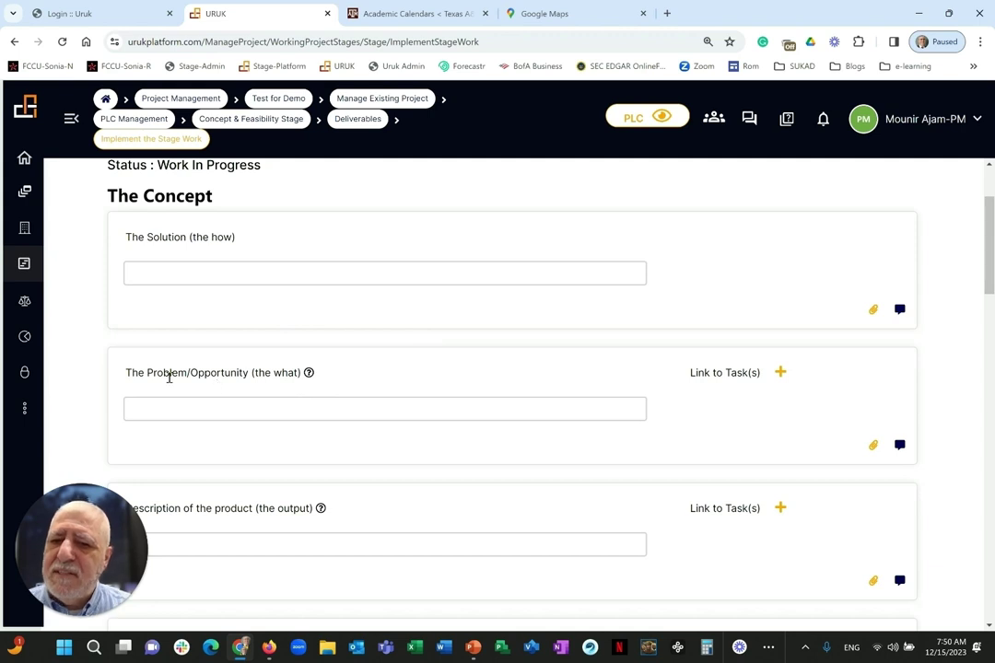
{"action": "left_click_drag", "start_coordinate": [131, 238], "coordinate": [245, 247]}
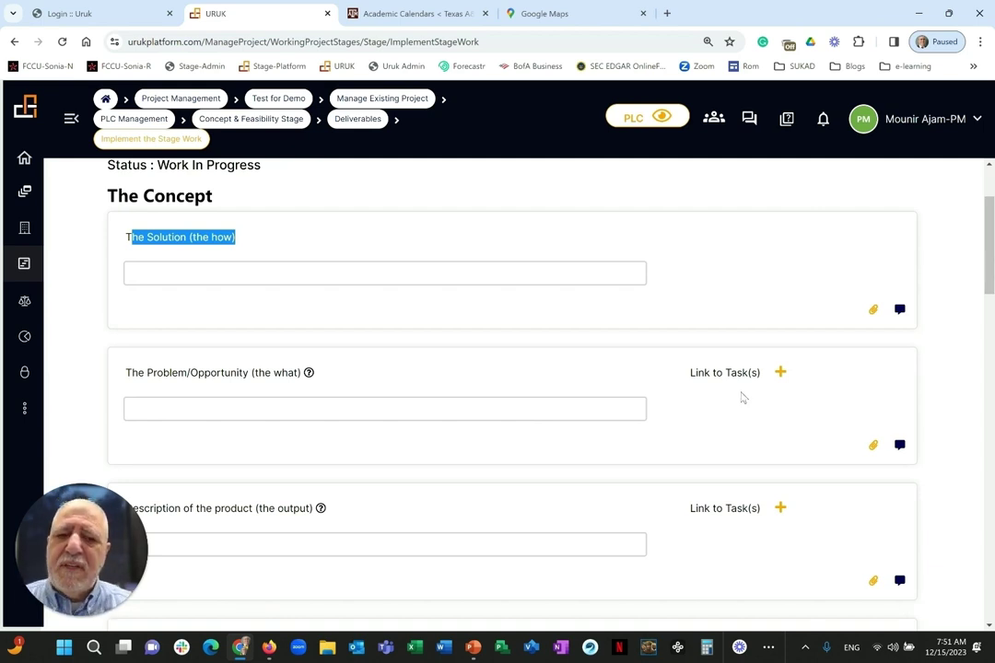
Check The Solution card's Team Comments, which are empty, and close the panel.
{"action": "left_click", "coordinate": [899, 310]}
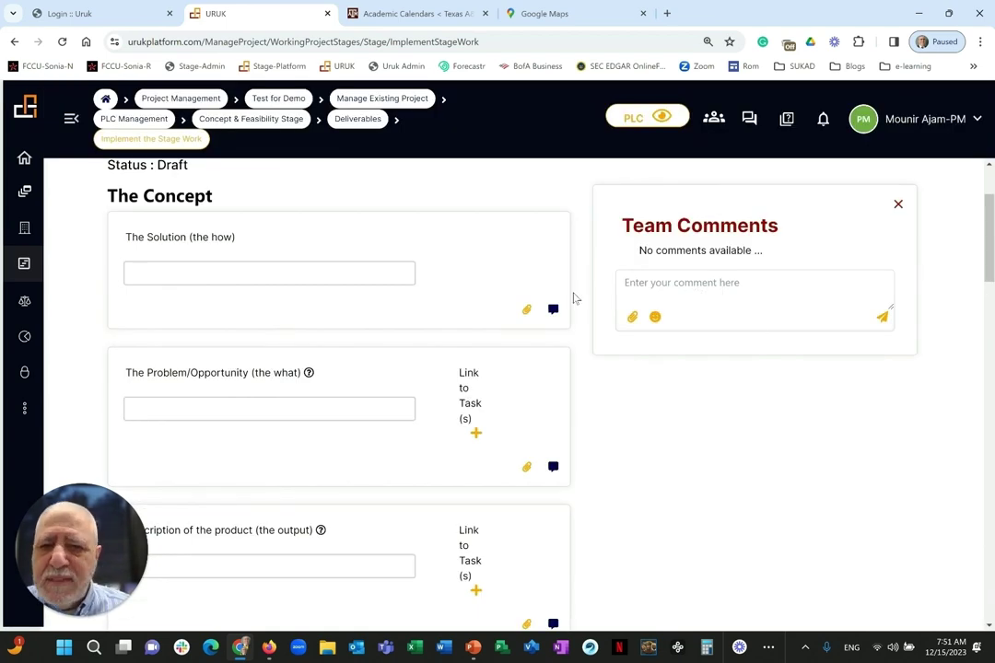
{"action": "left_click", "coordinate": [898, 204]}
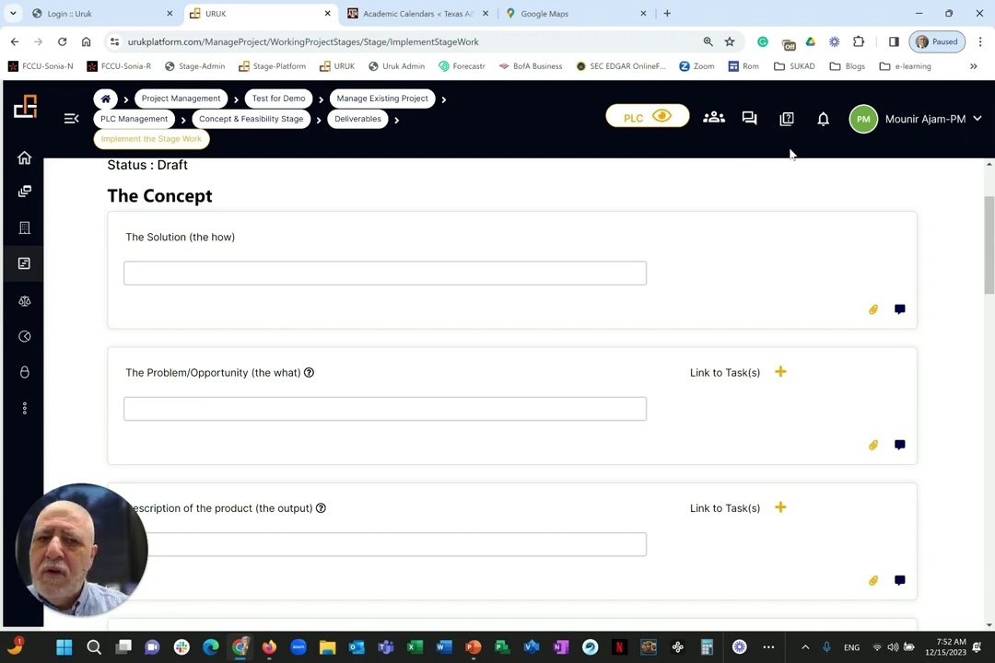
{"action": "scroll", "coordinate": [513, 349], "scroll_direction": "down", "scroll_amount": 3}
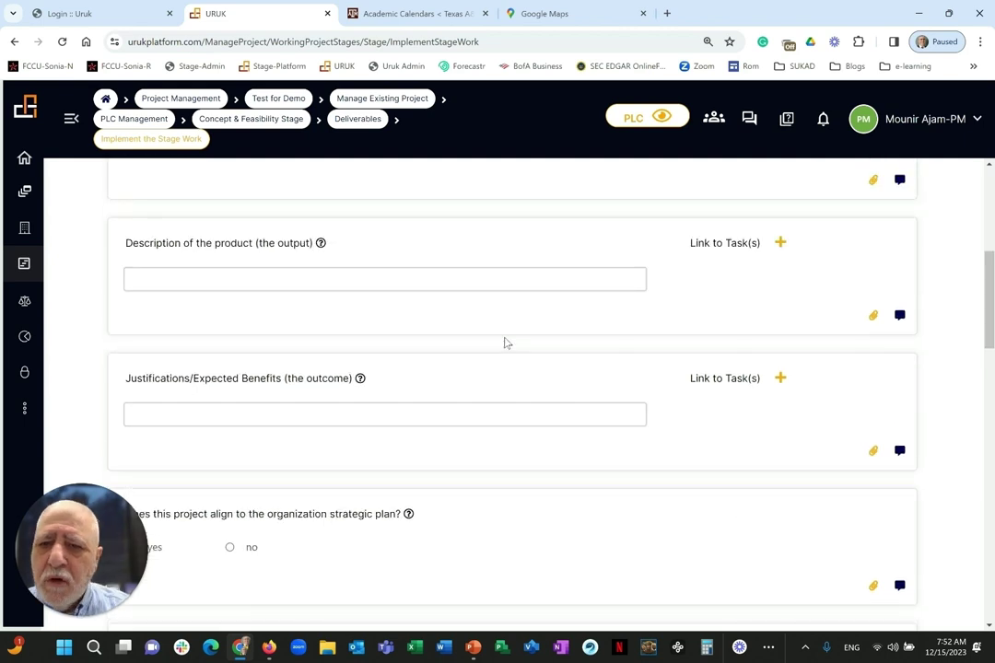
{"action": "scroll", "coordinate": [506, 342], "scroll_direction": "down", "scroll_amount": 1}
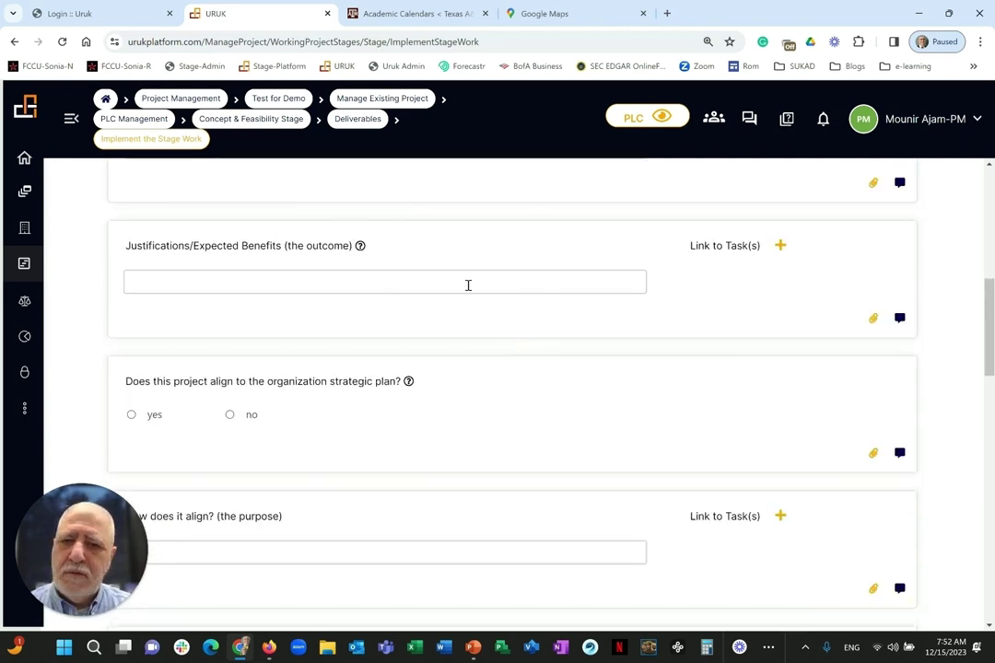
{"action": "scroll", "coordinate": [469, 319], "scroll_direction": "down", "scroll_amount": 5}
{"action": "scroll", "coordinate": [470, 320], "scroll_direction": "down", "scroll_amount": 7}
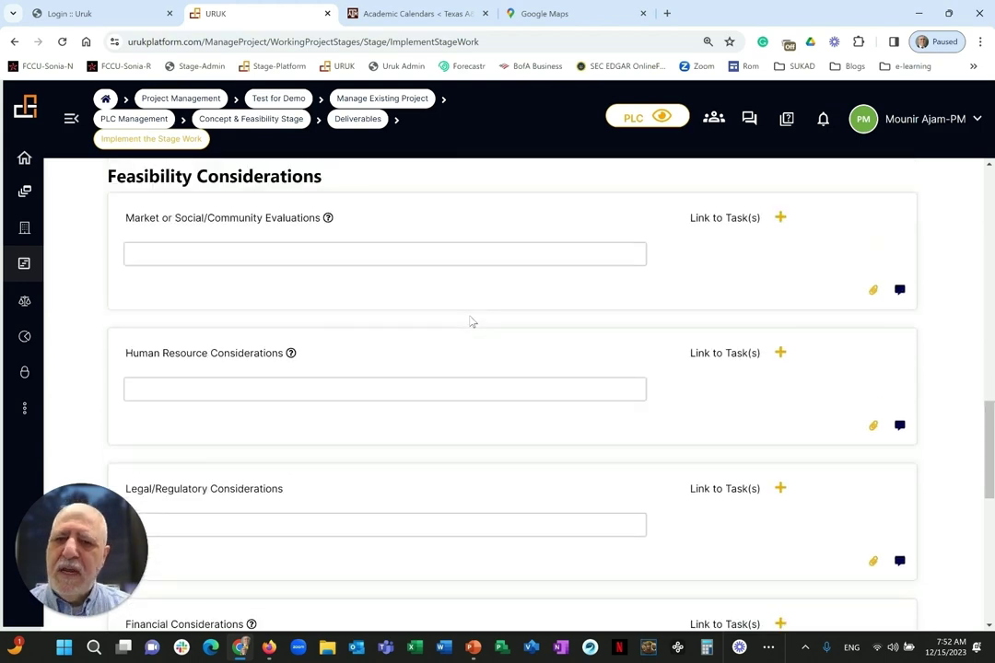
{"action": "scroll", "coordinate": [514, 308], "scroll_direction": "down", "scroll_amount": 1}
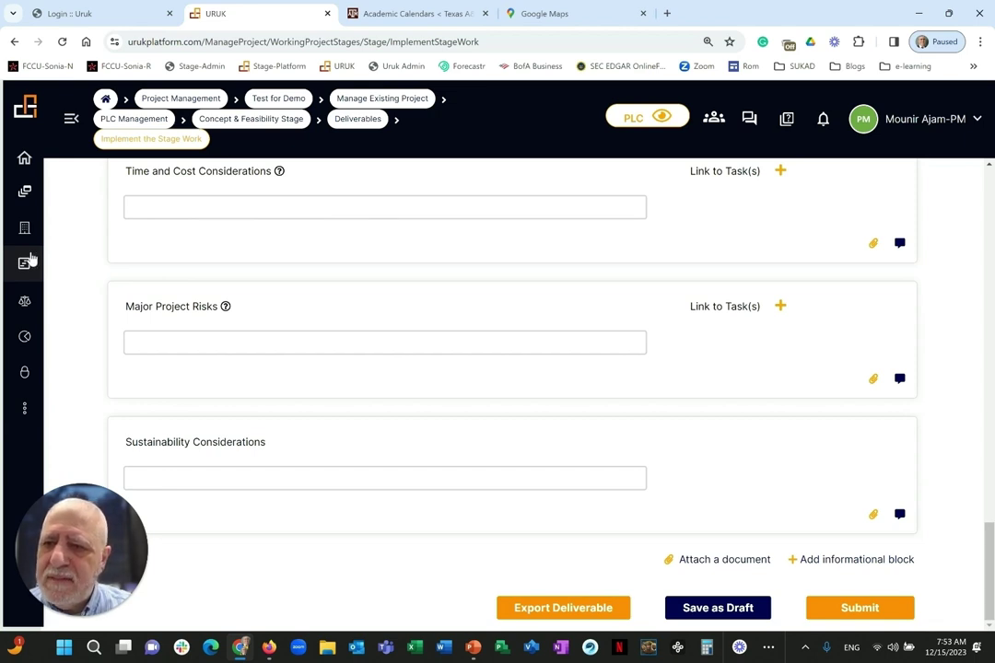
Submit the charter, skipping the missing cost and schedule estimates, and acknowledge the success message.
{"action": "scroll", "coordinate": [320, 363], "scroll_direction": "up", "scroll_amount": 5}
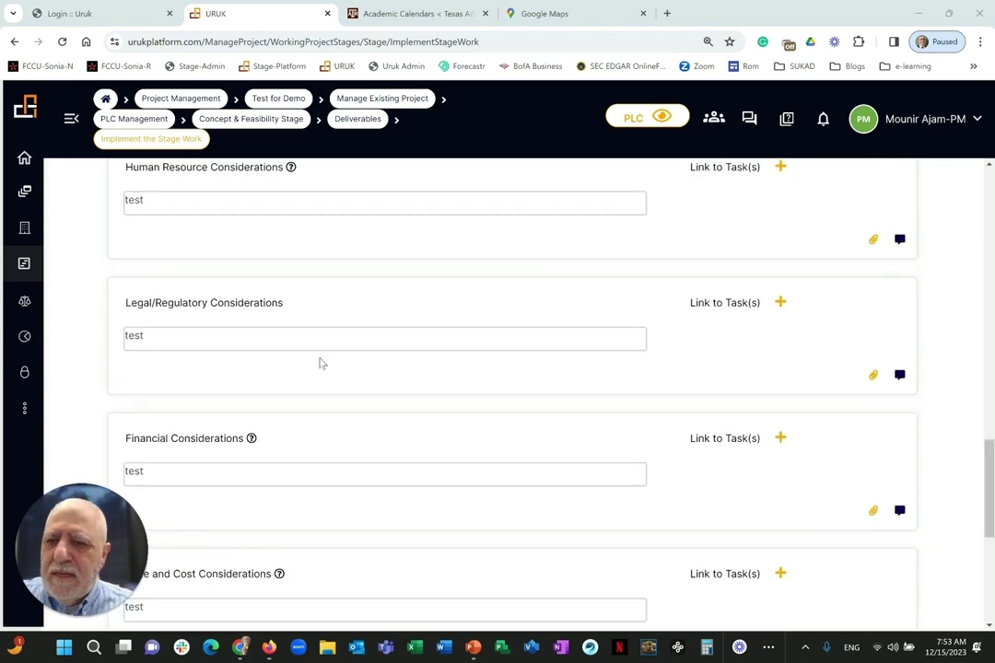
{"action": "scroll", "coordinate": [320, 363], "scroll_direction": "up", "scroll_amount": 5}
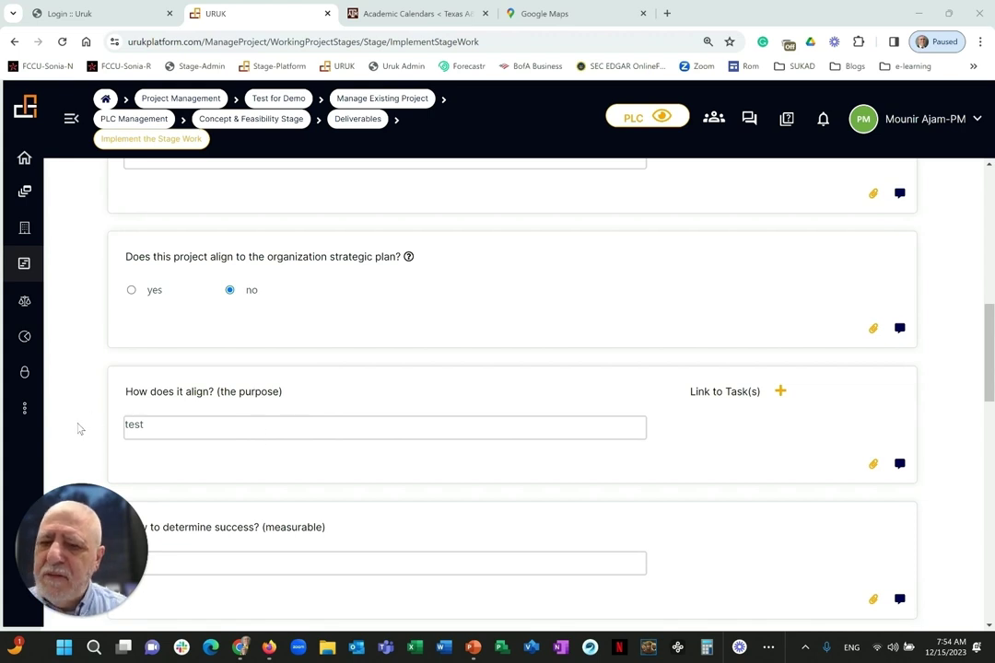
{"action": "scroll", "coordinate": [78, 428], "scroll_direction": "down", "scroll_amount": 10}
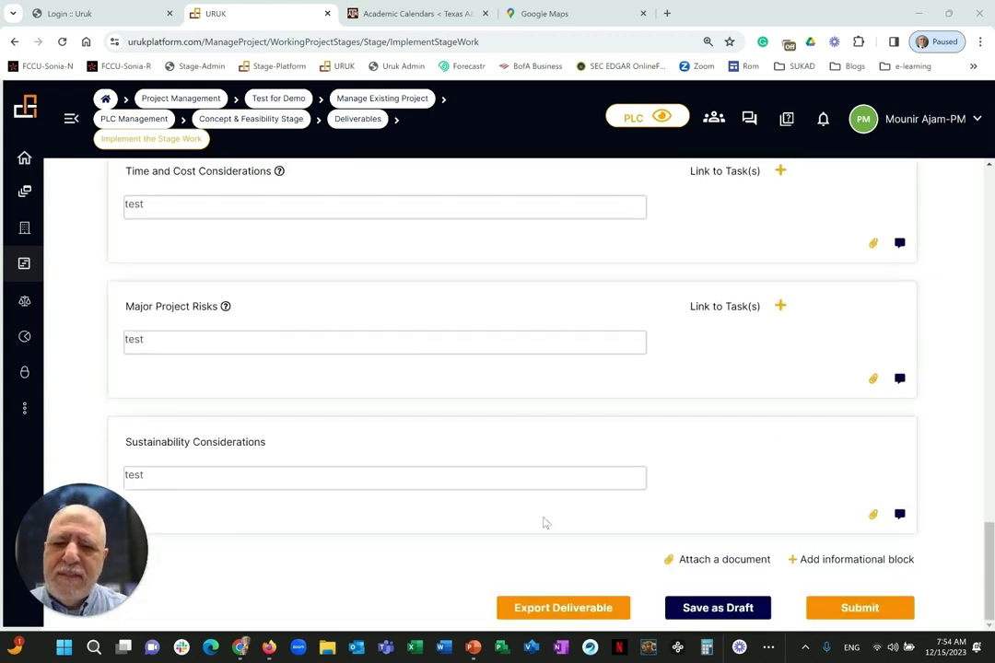
{"action": "left_click", "coordinate": [859, 610]}
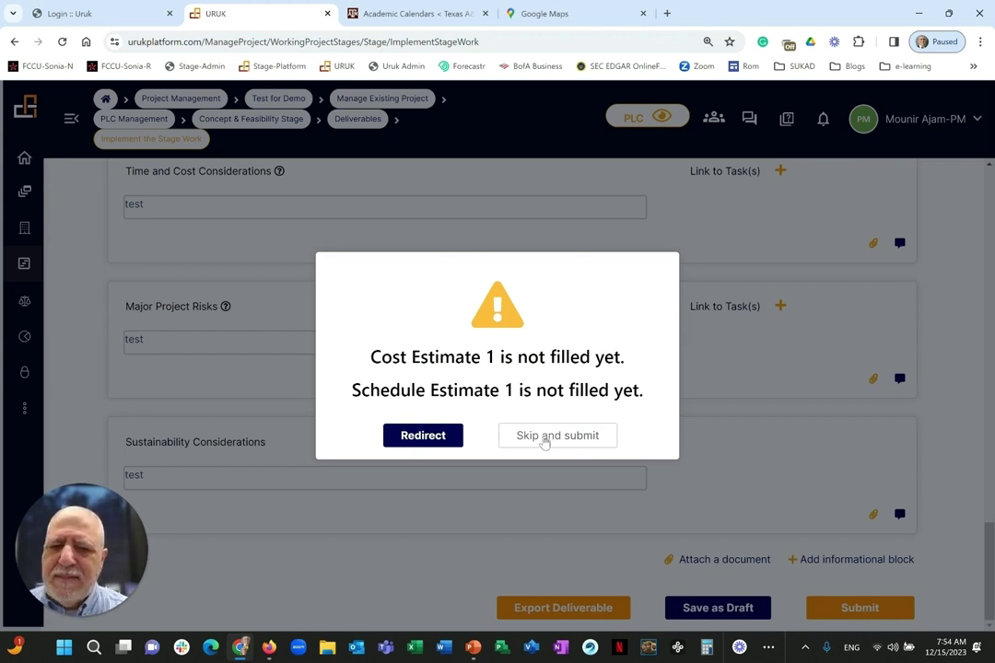
{"action": "left_click", "coordinate": [560, 442]}
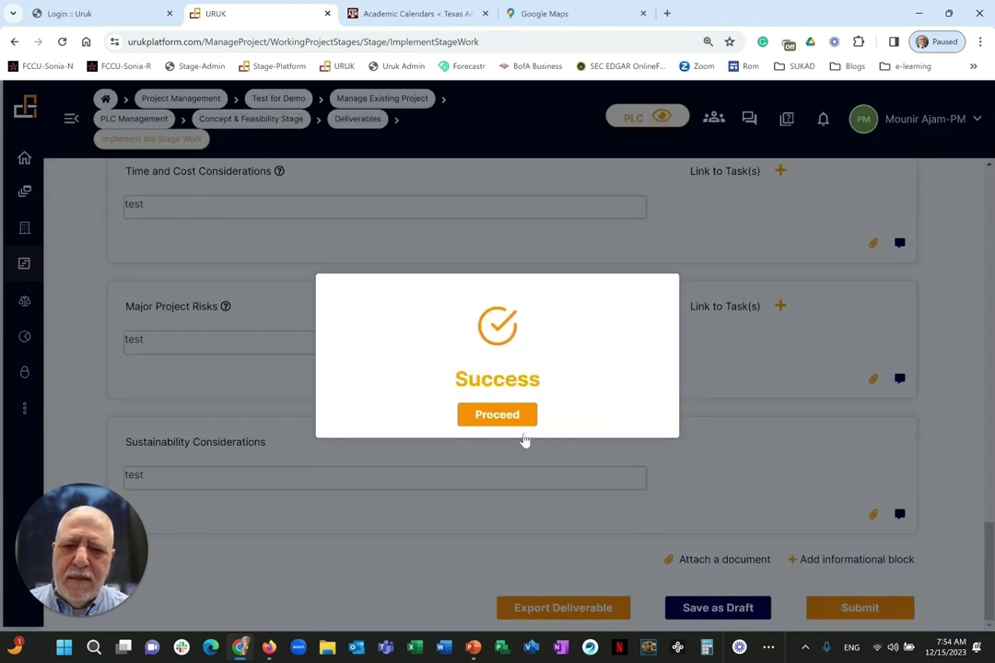
{"action": "left_click", "coordinate": [380, 493]}
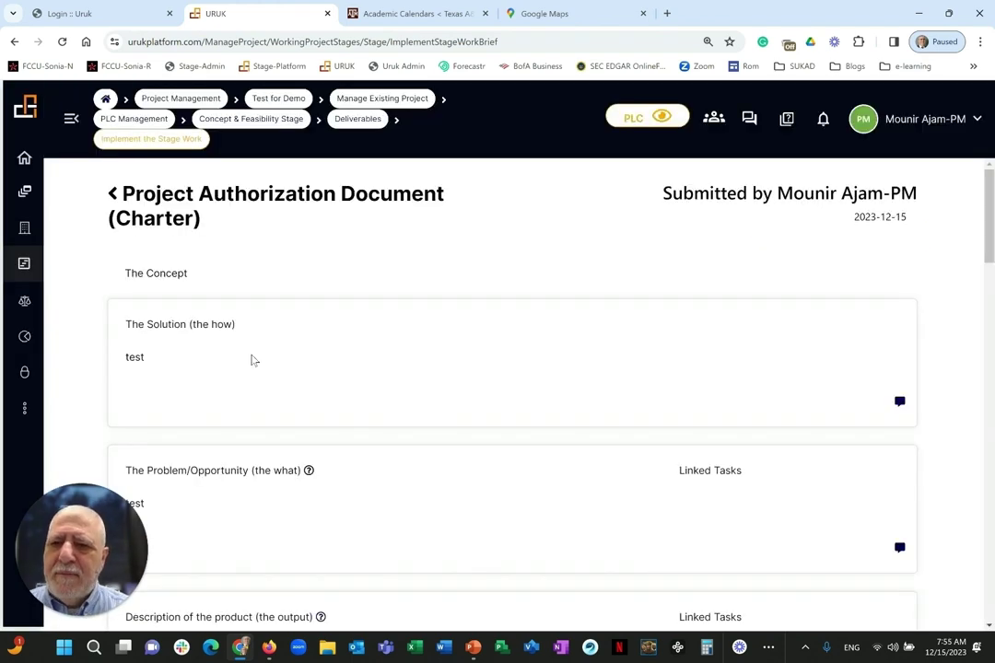
Scroll down through the submitted Project Authorization Document (Charter).
{"action": "scroll", "coordinate": [341, 395], "scroll_direction": "down", "scroll_amount": 5}
{"action": "scroll", "coordinate": [337, 398], "scroll_direction": "down", "scroll_amount": 15}
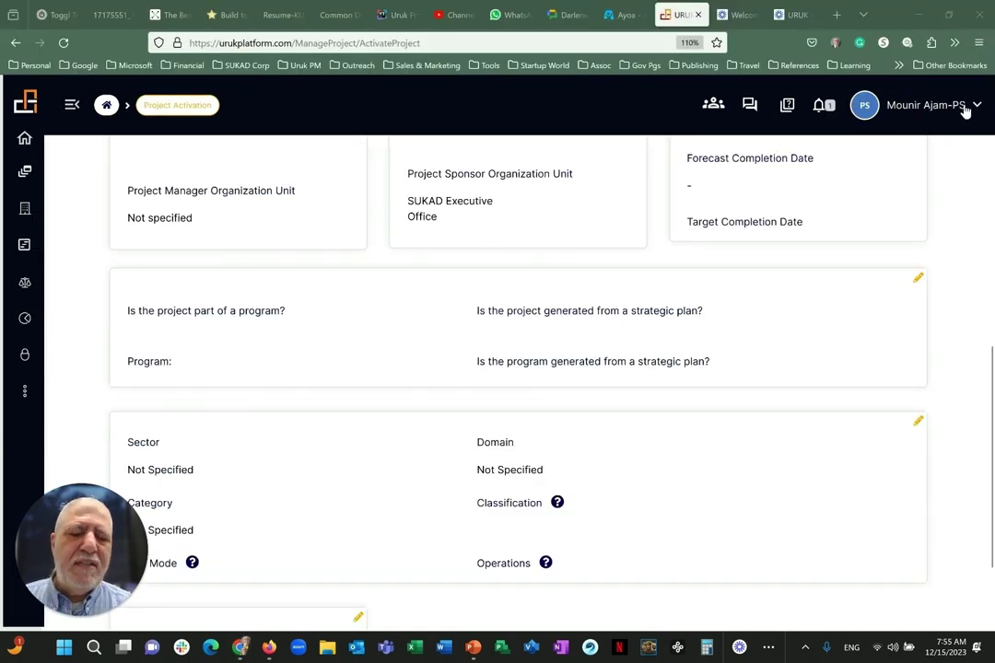
Open the details of Test for Demo's Concept & Feasibility submission notification from the notifications page.
{"action": "left_click", "coordinate": [818, 107]}
{"action": "left_click", "coordinate": [715, 175]}
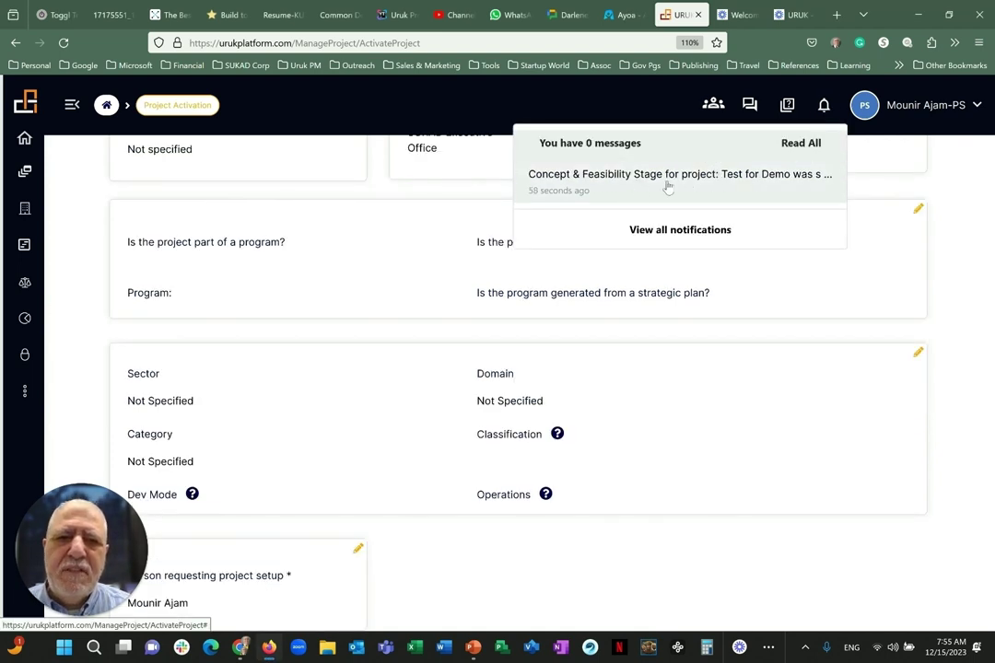
{"action": "left_click", "coordinate": [680, 230]}
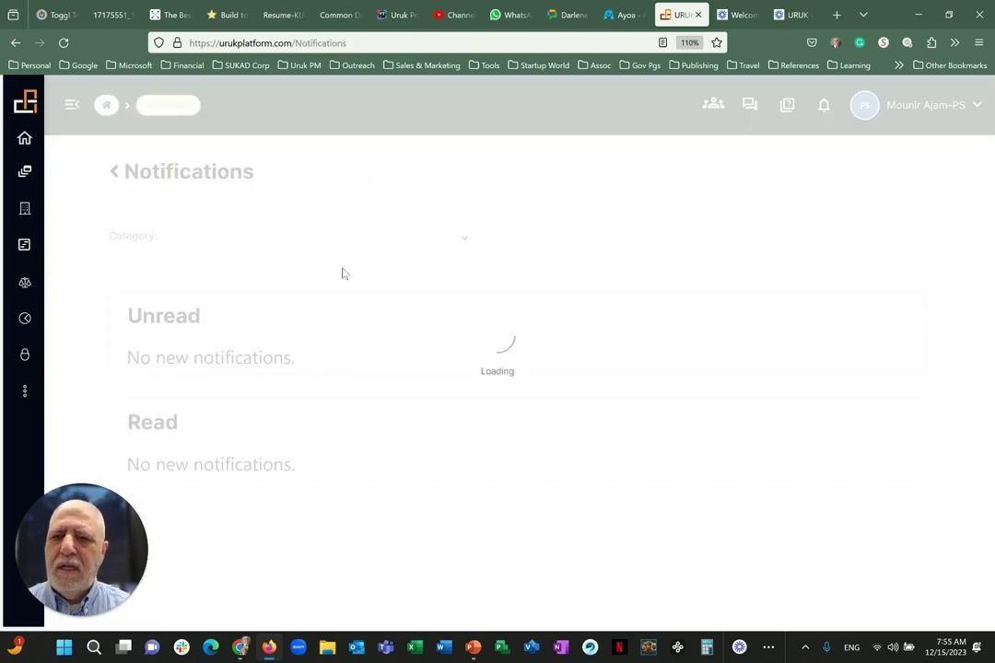
{"action": "scroll", "coordinate": [340, 356], "scroll_direction": "down", "scroll_amount": 3}
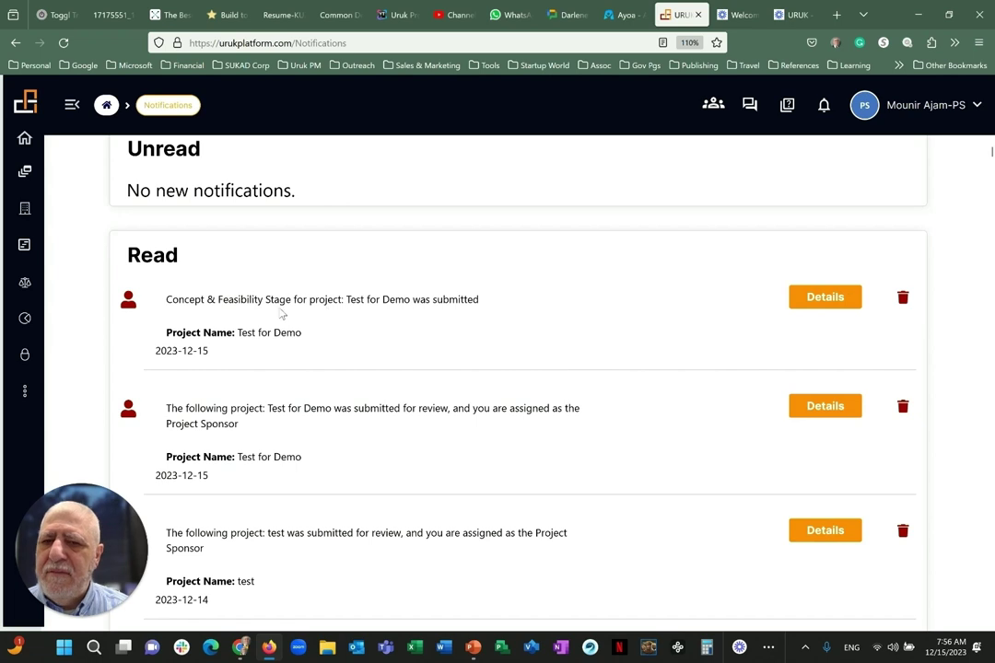
{"action": "left_click", "coordinate": [813, 298]}
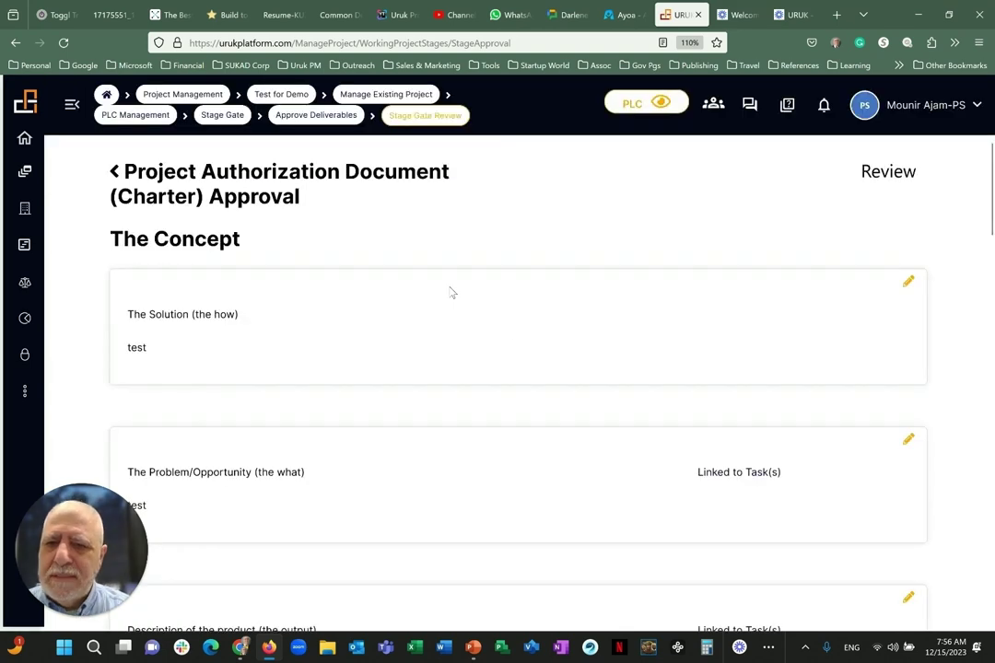
{"action": "scroll", "coordinate": [479, 294], "scroll_direction": "down", "scroll_amount": 4}
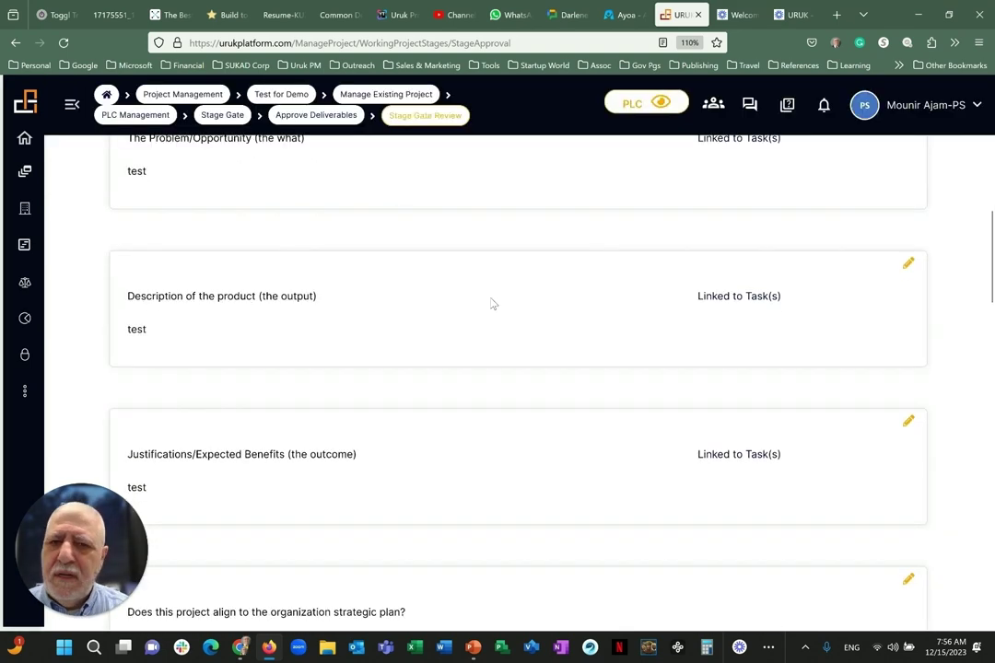
{"action": "scroll", "coordinate": [493, 304], "scroll_direction": "up", "scroll_amount": 4}
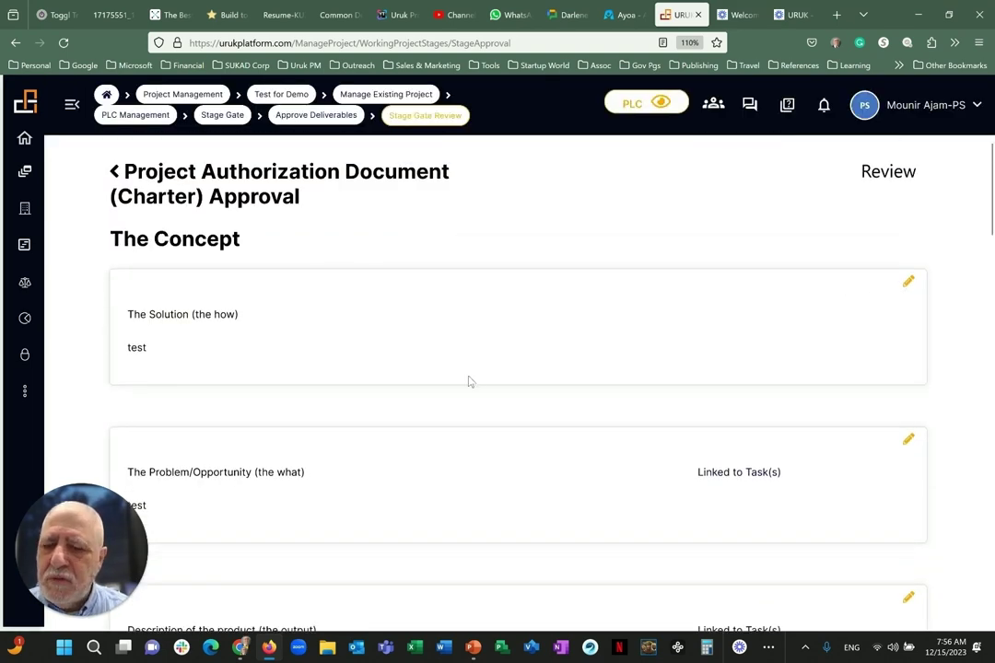
{"action": "scroll", "coordinate": [471, 382], "scroll_direction": "down", "scroll_amount": 10}
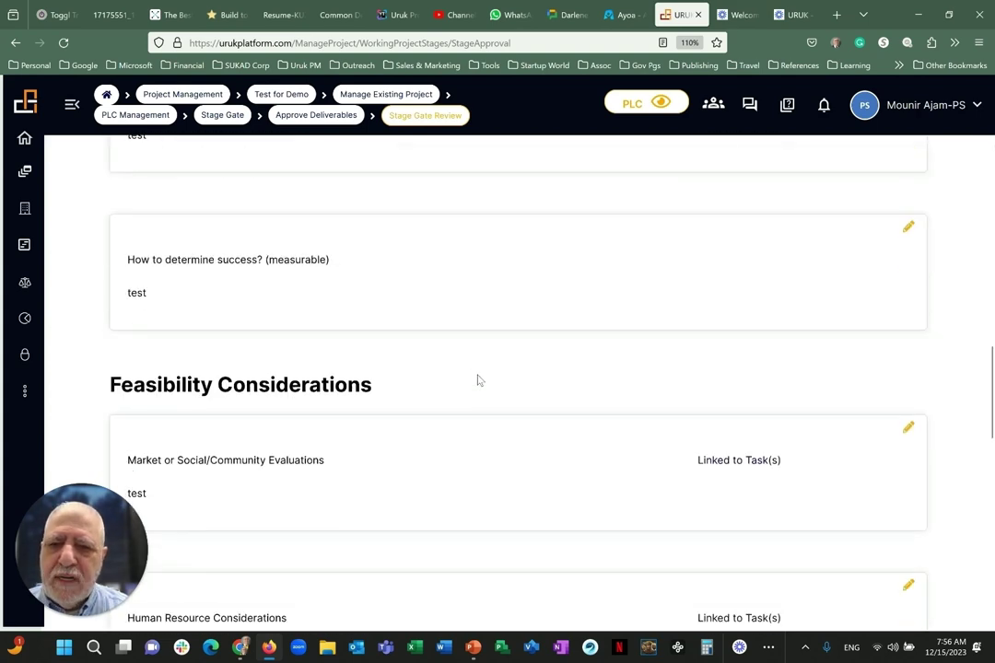
{"action": "scroll", "coordinate": [477, 381], "scroll_direction": "down", "scroll_amount": 9}
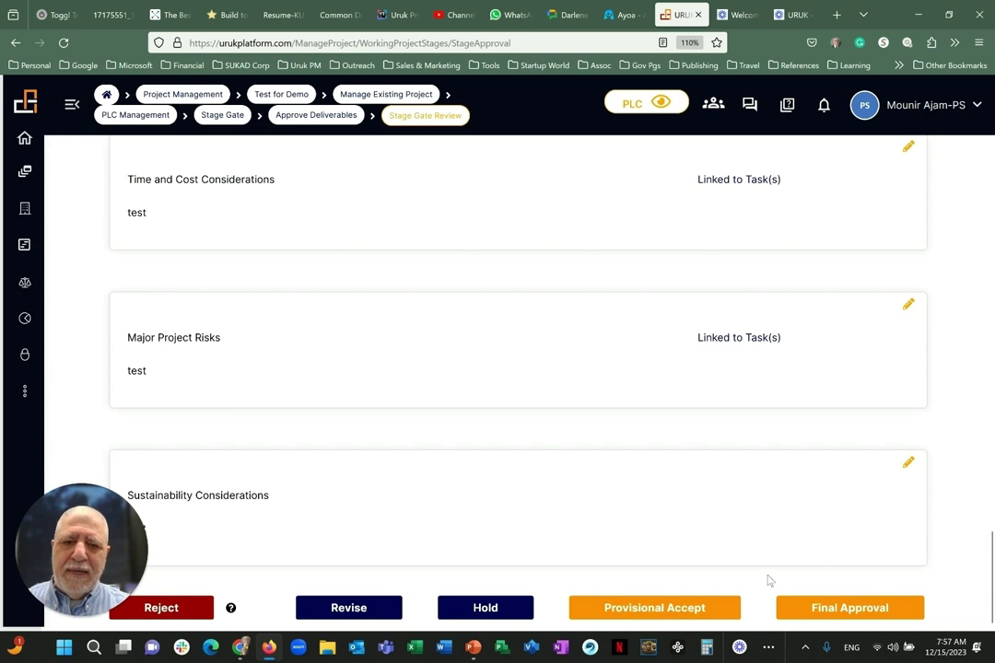
{"action": "scroll", "coordinate": [768, 581], "scroll_direction": "up", "scroll_amount": 3}
Give the Test for Demo charter final approval with the comment 'ougouggig'.
{"action": "scroll", "coordinate": [768, 580], "scroll_direction": "down", "scroll_amount": 3}
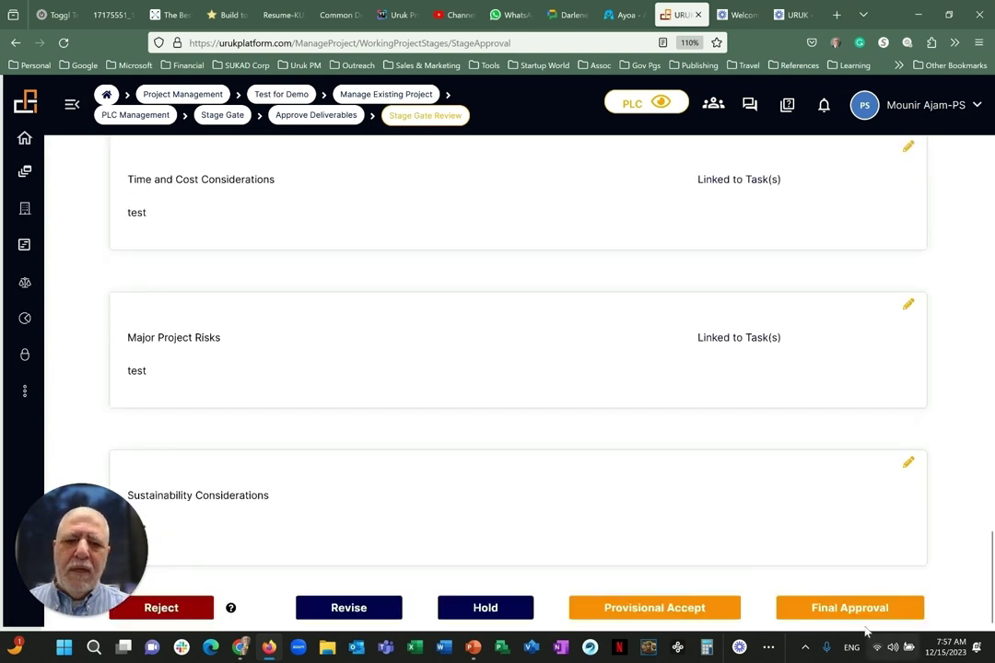
{"action": "left_click", "coordinate": [668, 598]}
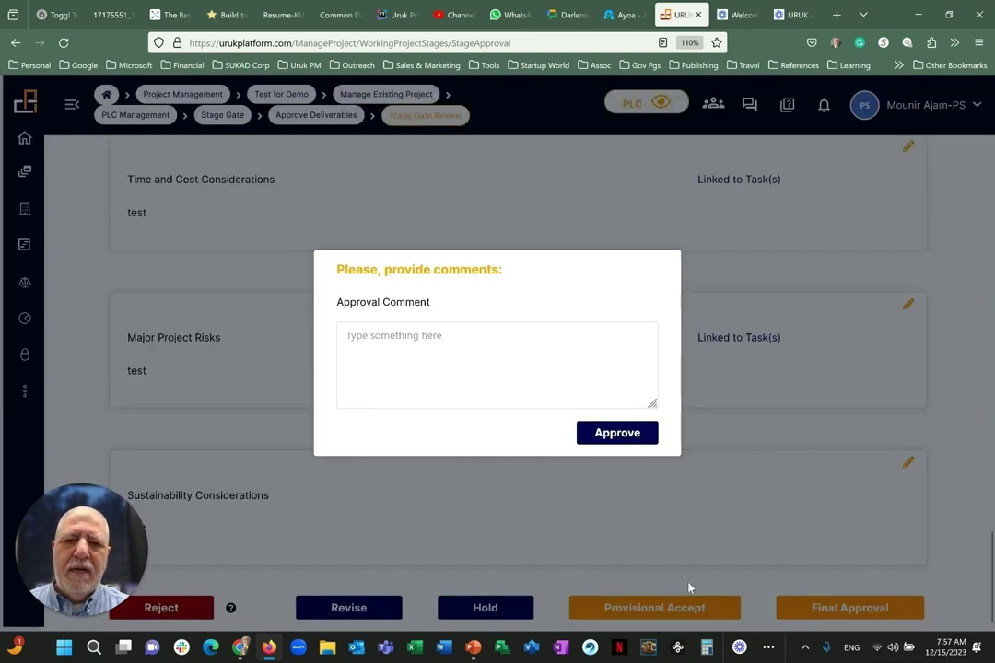
{"action": "left_click", "coordinate": [460, 369]}
{"action": "type", "text": "ougouggig"}
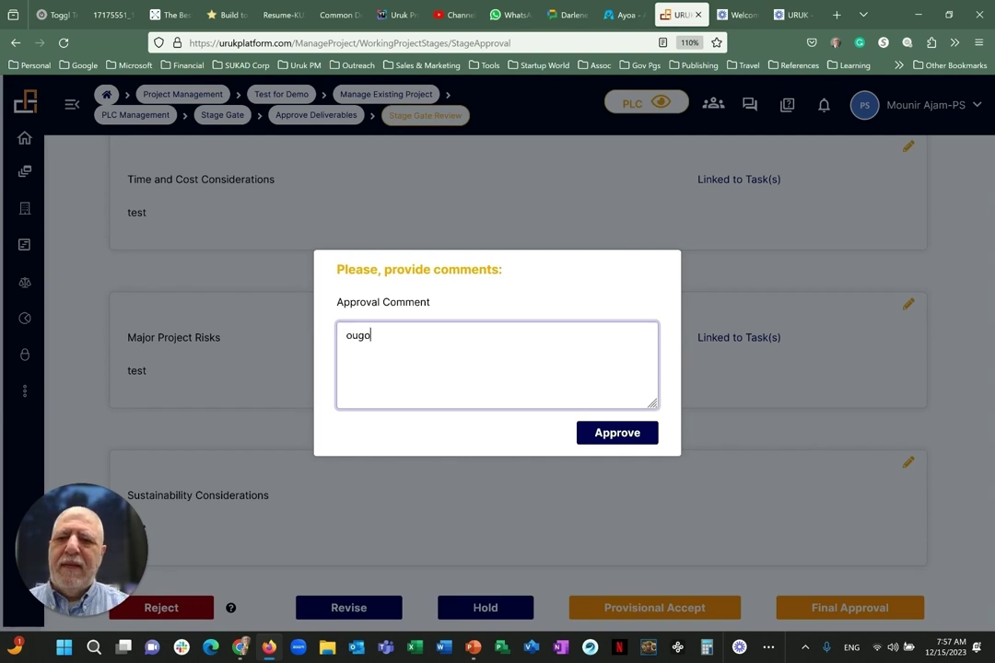
{"action": "left_click", "coordinate": [610, 433]}
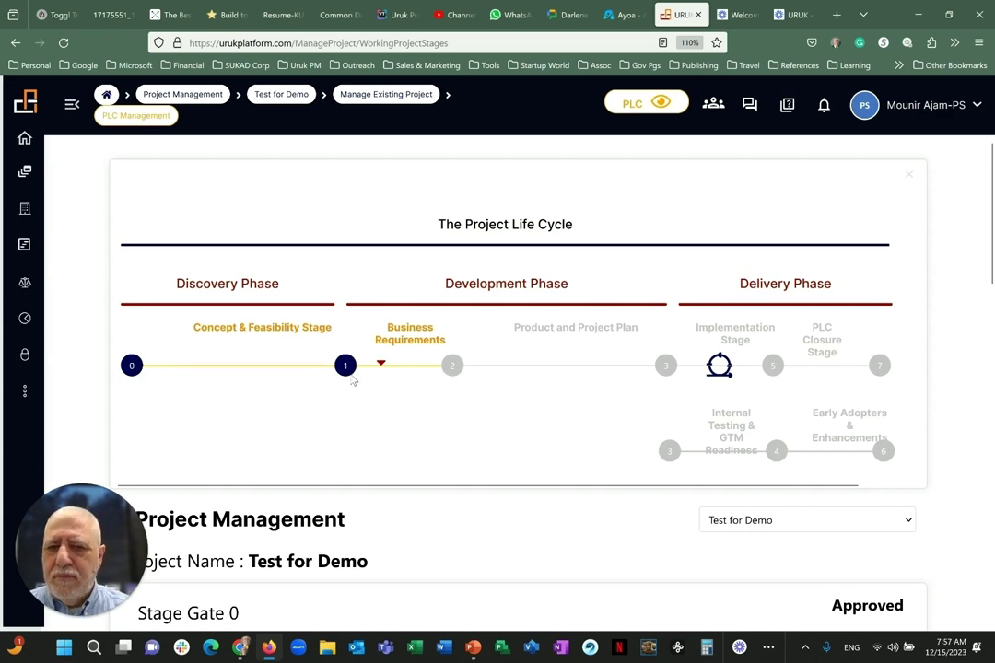
Go to Test for Demo's PM Functions page via the sidebar's PM Functions/Actions > Functions.
{"action": "scroll", "coordinate": [571, 415], "scroll_direction": "down", "scroll_amount": 5}
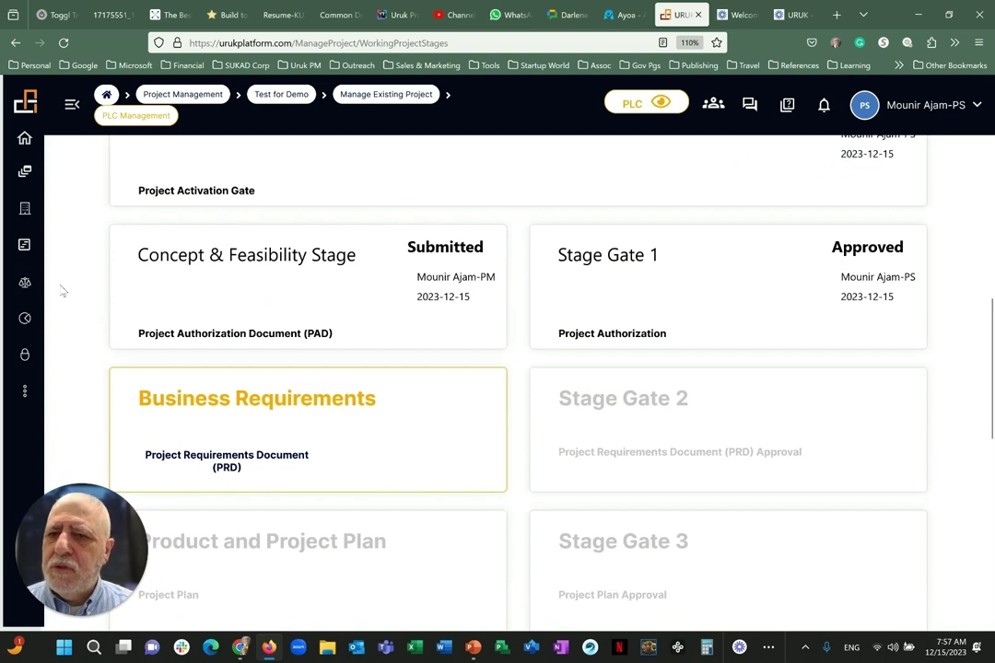
{"action": "scroll", "coordinate": [473, 331], "scroll_direction": "down", "scroll_amount": 1}
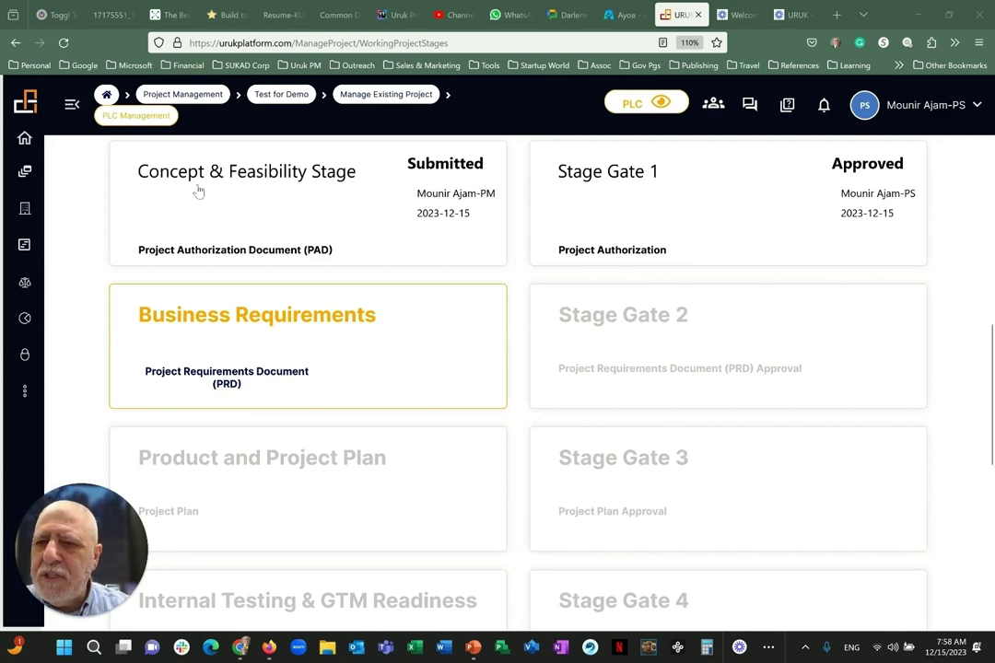
{"action": "left_click", "coordinate": [71, 104]}
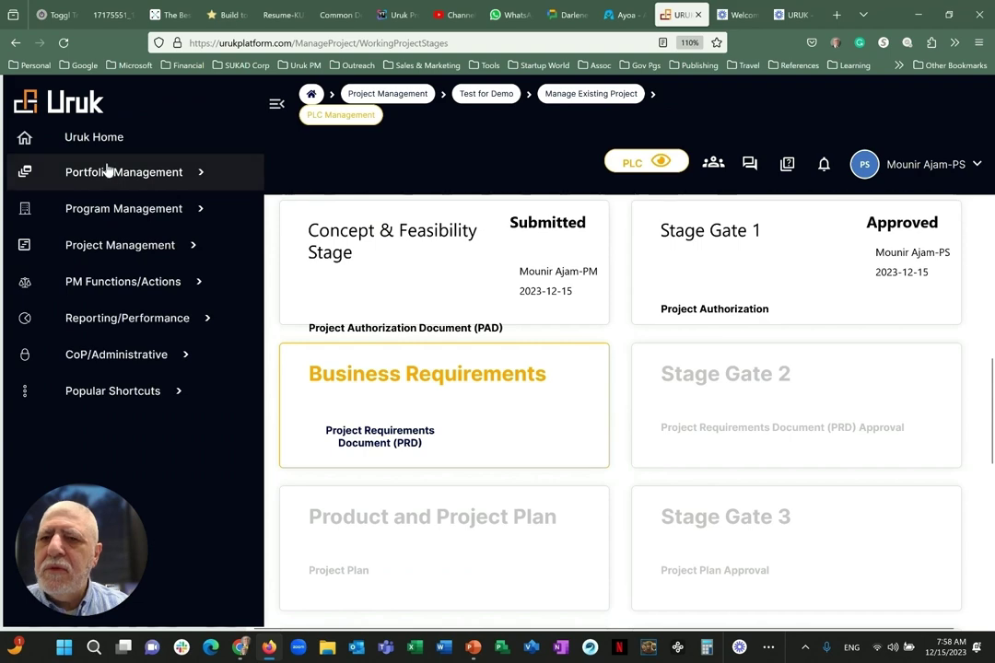
{"action": "left_click", "coordinate": [120, 282]}
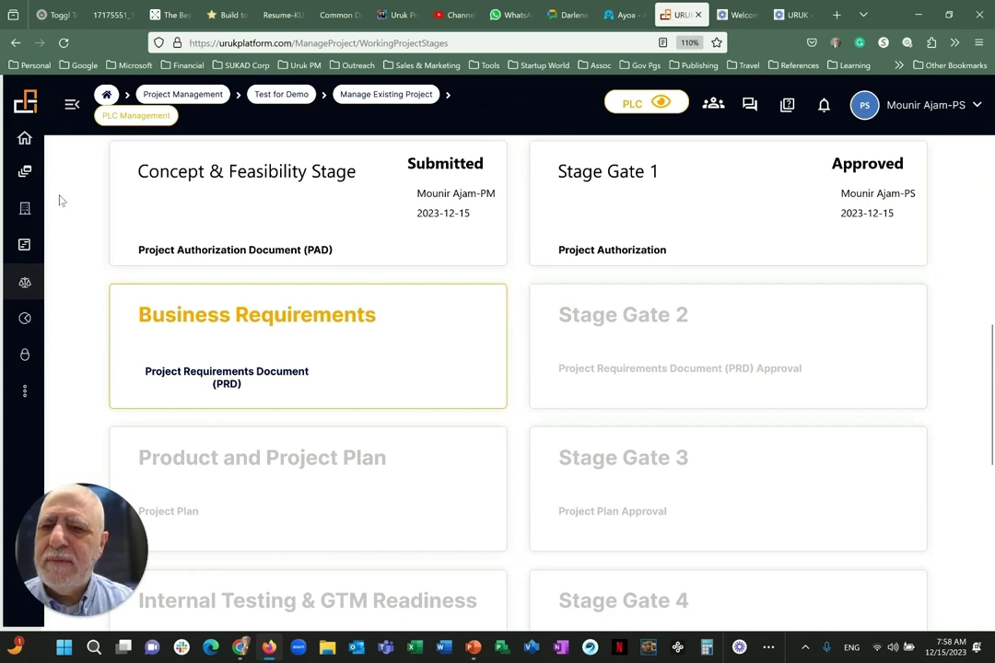
{"action": "scroll", "coordinate": [241, 224], "scroll_direction": "up", "scroll_amount": 5}
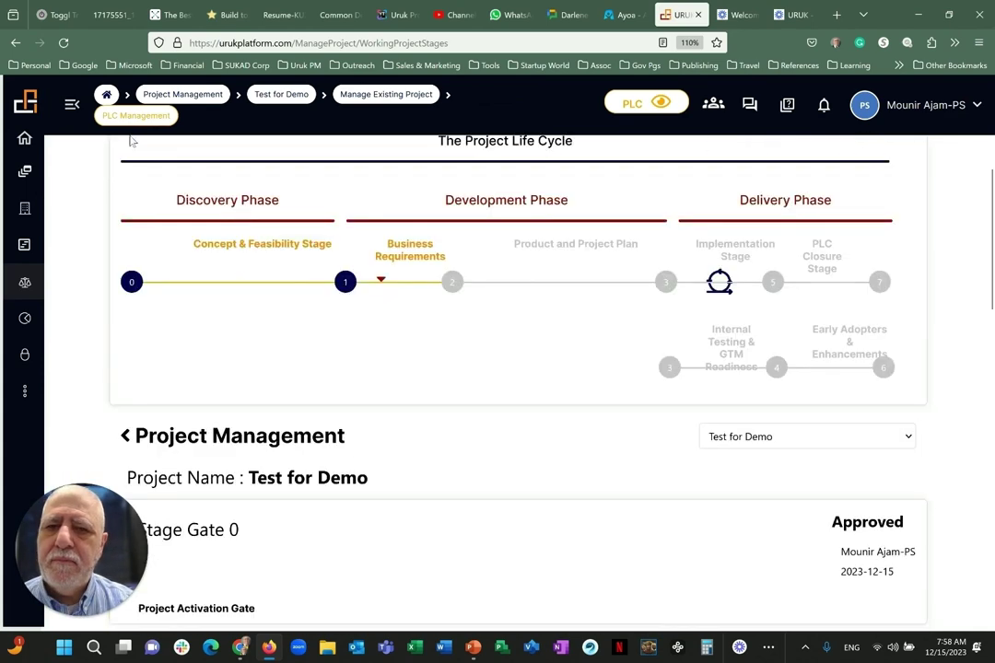
{"action": "left_click", "coordinate": [72, 105]}
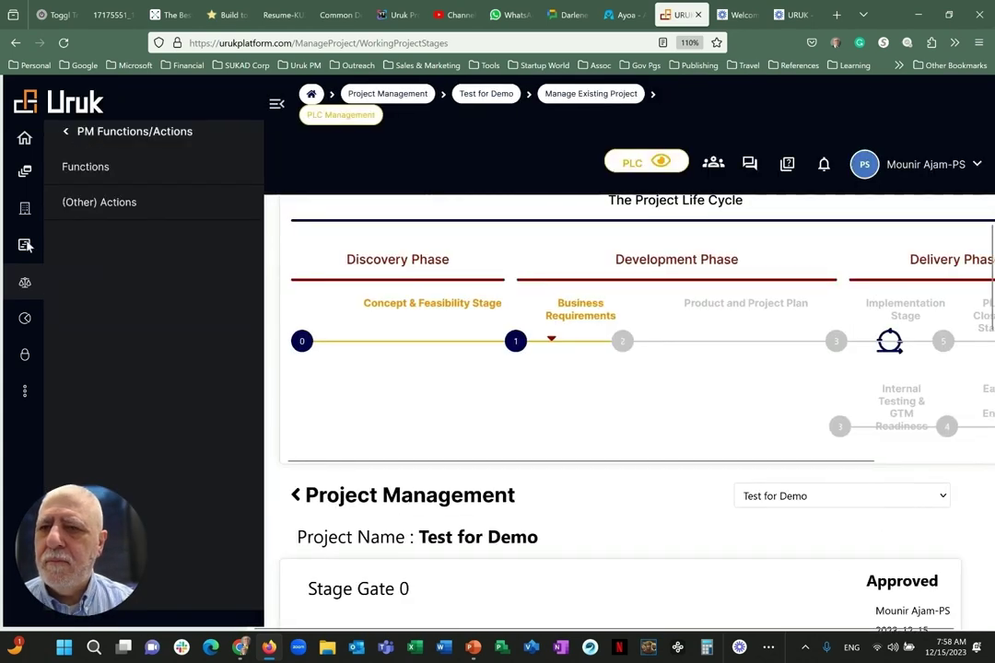
{"action": "left_click", "coordinate": [83, 165]}
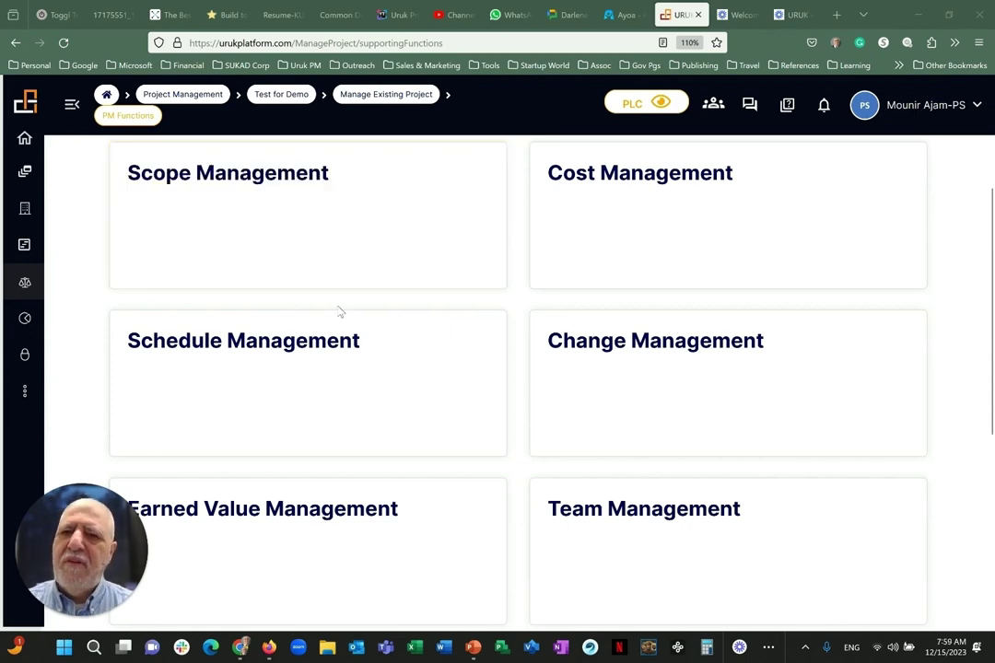
Open the Cost Management function from the PM Functions cards.
{"action": "scroll", "coordinate": [338, 311], "scroll_direction": "down", "scroll_amount": 5}
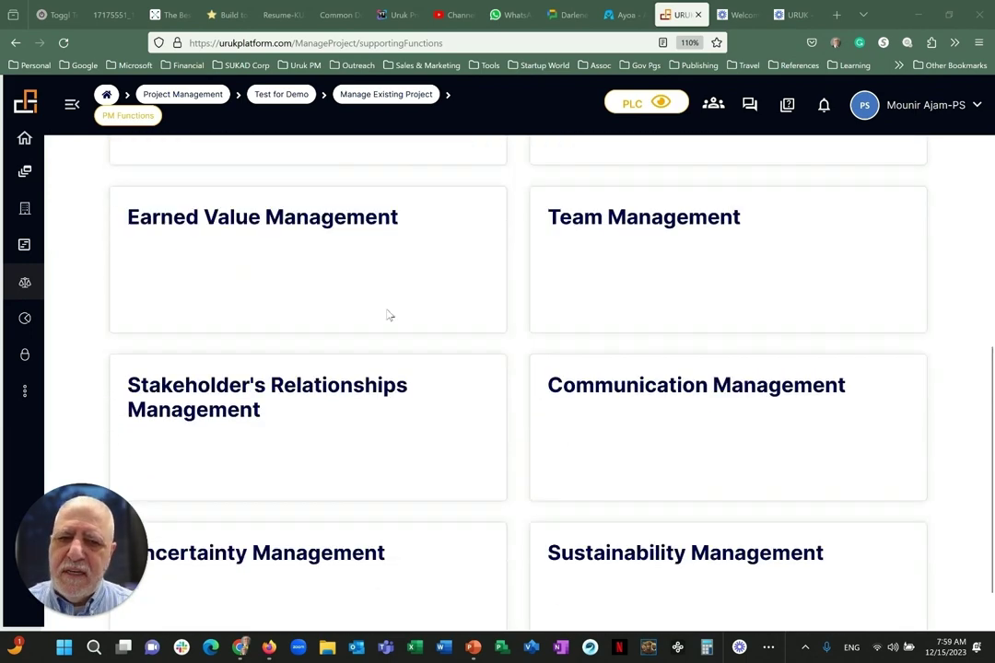
{"action": "scroll", "coordinate": [387, 316], "scroll_direction": "up", "scroll_amount": 6}
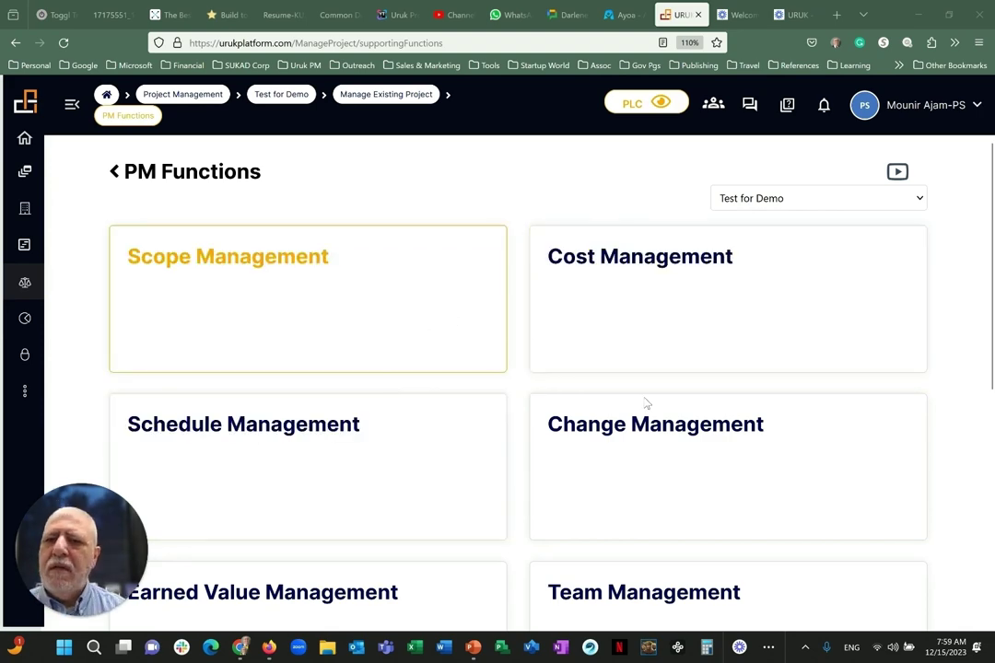
{"action": "left_click", "coordinate": [658, 295]}
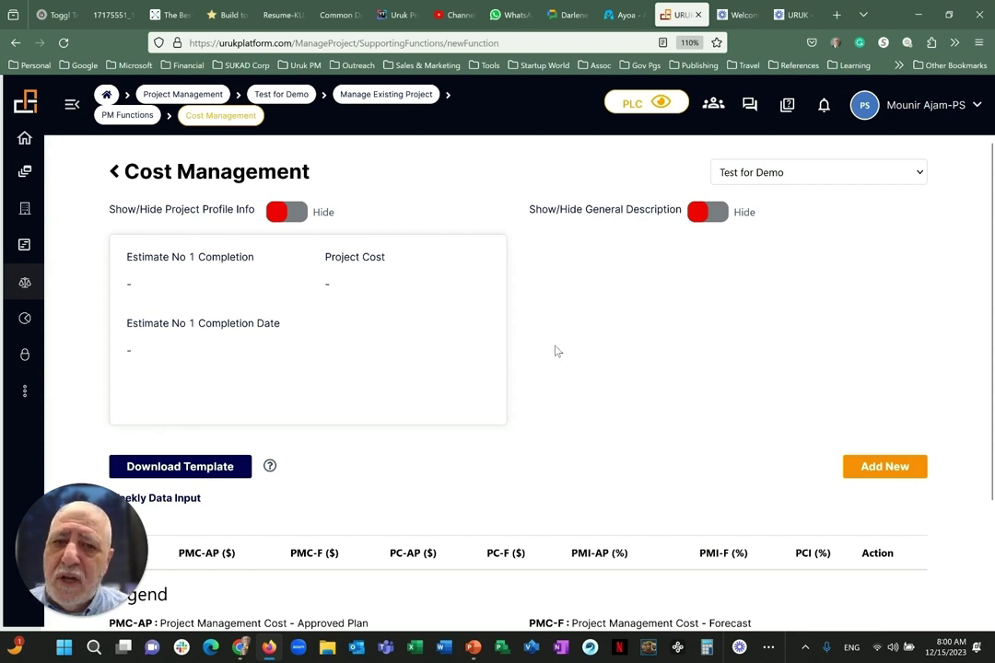
Look over the empty estimates and cost data, then go back to PM Functions.
{"action": "scroll", "coordinate": [555, 351], "scroll_direction": "down", "scroll_amount": 1}
{"action": "scroll", "coordinate": [588, 336], "scroll_direction": "up", "scroll_amount": 1}
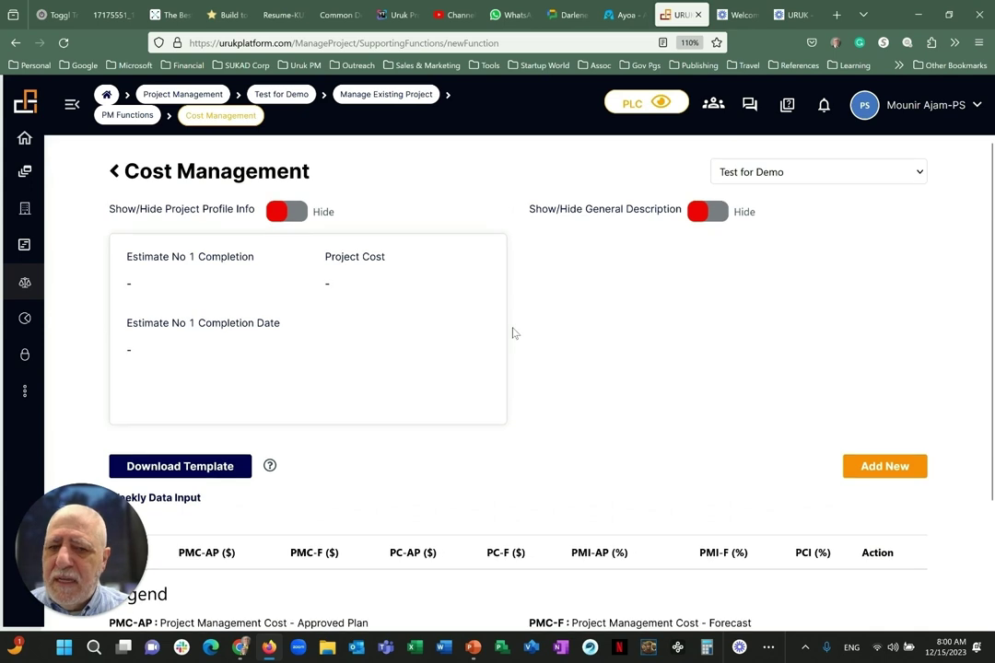
{"action": "scroll", "coordinate": [514, 334], "scroll_direction": "down", "scroll_amount": 2}
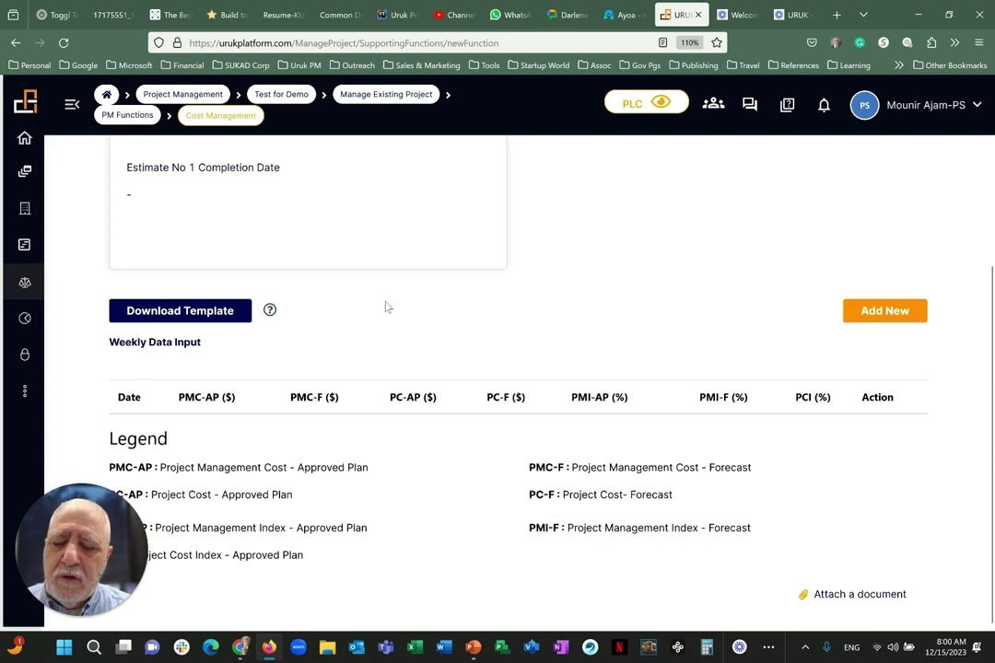
{"action": "scroll", "coordinate": [385, 342], "scroll_direction": "up", "scroll_amount": 2}
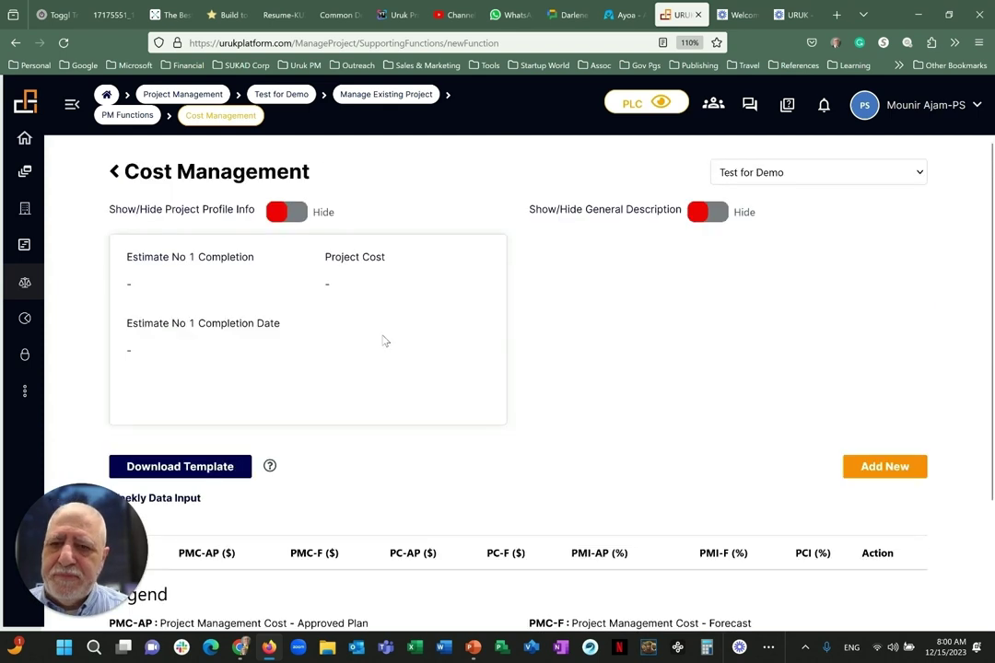
{"action": "left_click", "coordinate": [110, 169]}
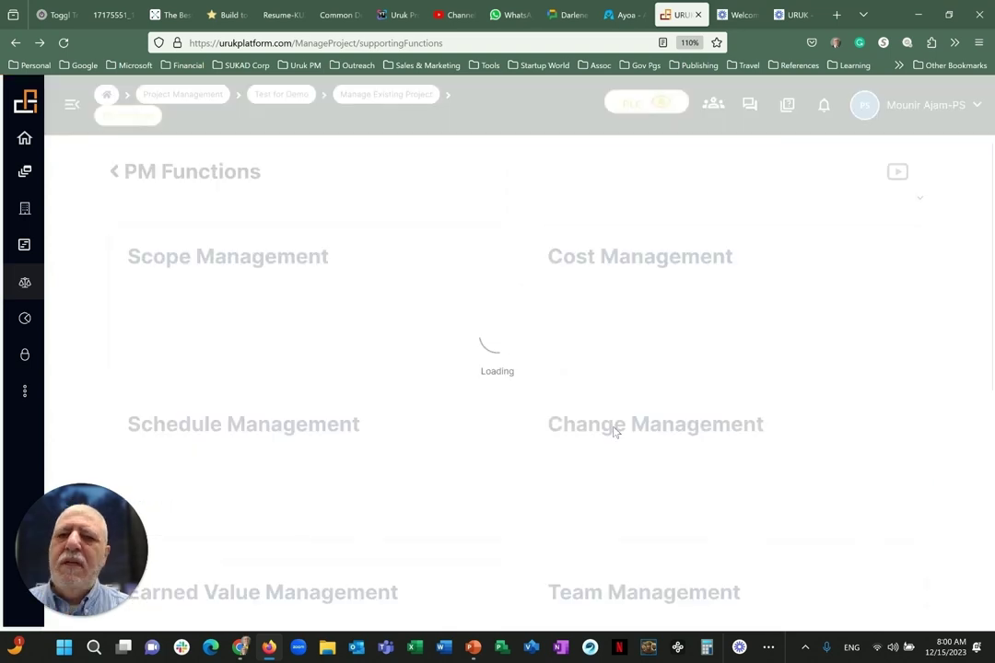
Scroll down to the Earned Value, Team and Communication Management cards.
{"action": "scroll", "coordinate": [642, 495], "scroll_direction": "down", "scroll_amount": 3}
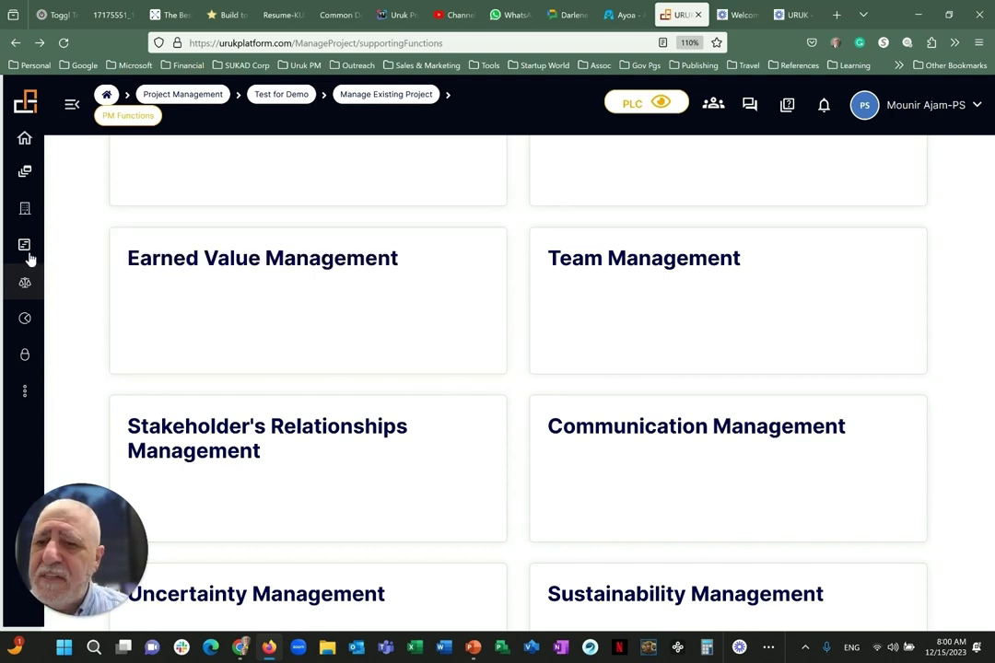
Open the Project Performance Dashboards from Reporting and scroll through the gauges.
{"action": "left_click", "coordinate": [99, 234]}
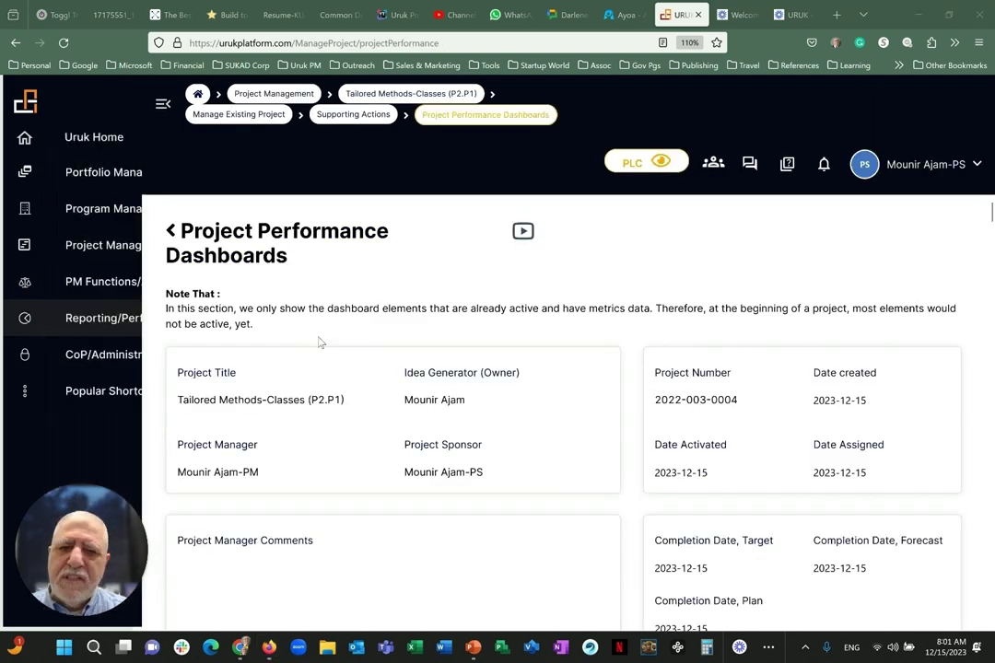
{"action": "scroll", "coordinate": [366, 341], "scroll_direction": "down", "scroll_amount": 3}
{"action": "scroll", "coordinate": [402, 335], "scroll_direction": "up", "scroll_amount": 2}
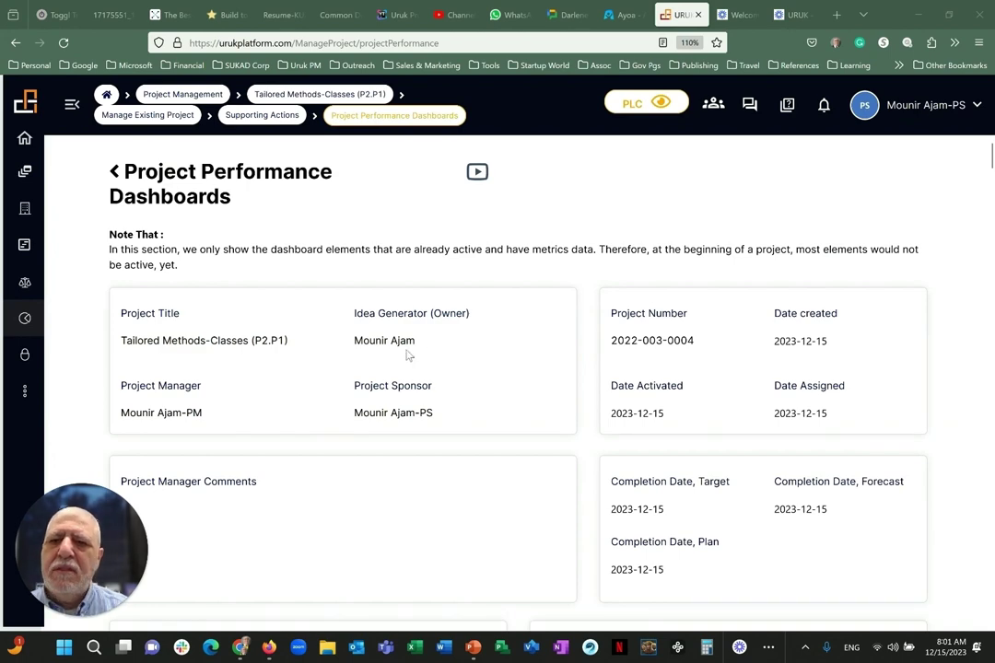
{"action": "scroll", "coordinate": [409, 355], "scroll_direction": "down", "scroll_amount": 1}
{"action": "scroll", "coordinate": [409, 356], "scroll_direction": "down", "scroll_amount": 2}
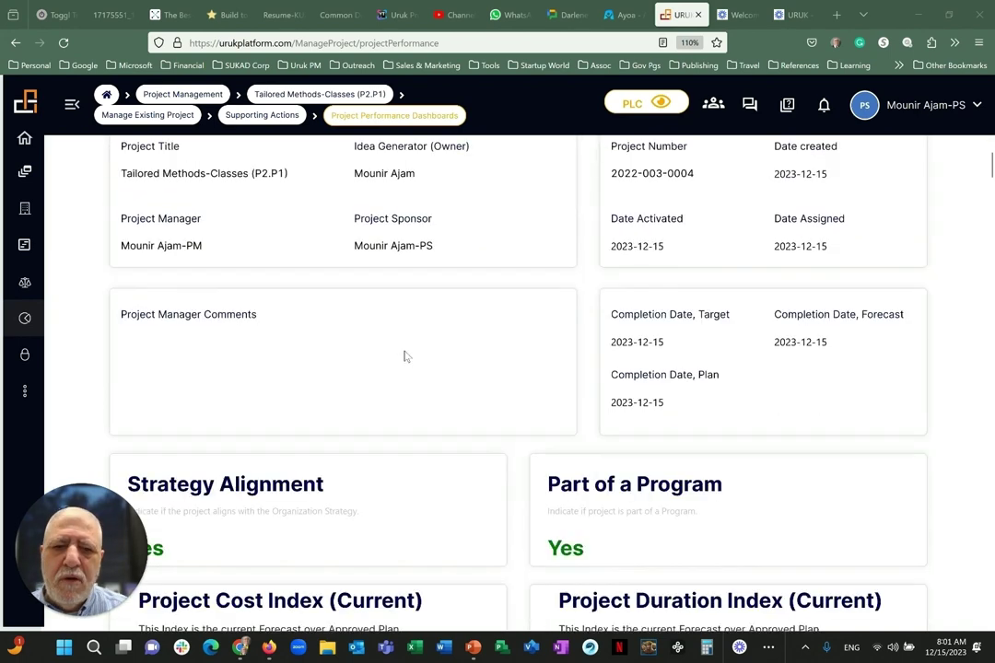
{"action": "scroll", "coordinate": [599, 304], "scroll_direction": "up", "scroll_amount": 2}
{"action": "scroll", "coordinate": [428, 300], "scroll_direction": "down", "scroll_amount": 2}
{"action": "scroll", "coordinate": [486, 303], "scroll_direction": "down", "scroll_amount": 1}
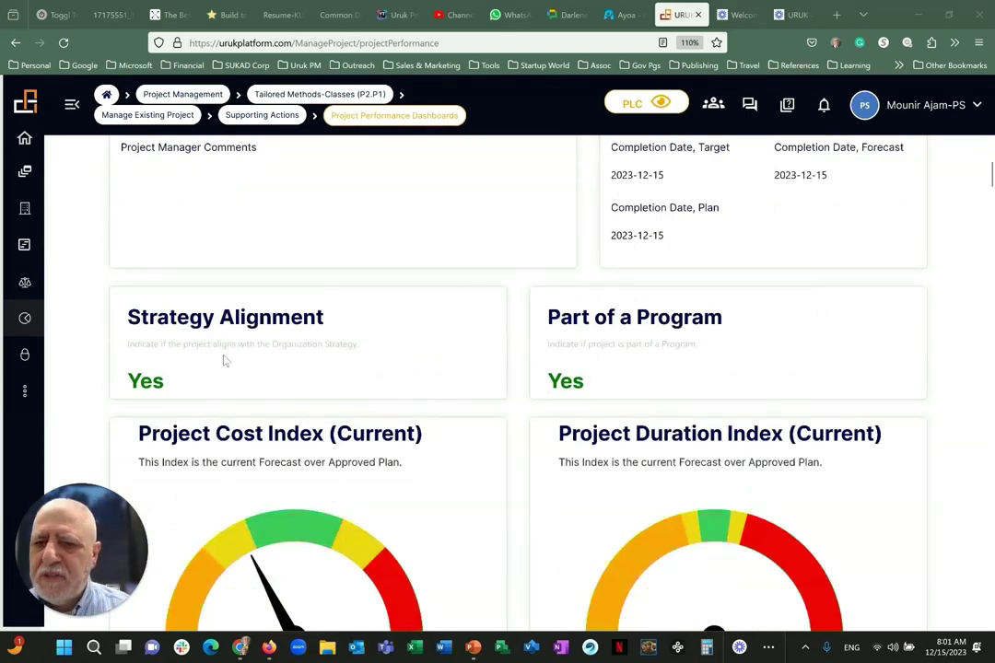
{"action": "scroll", "coordinate": [624, 342], "scroll_direction": "down", "scroll_amount": 2}
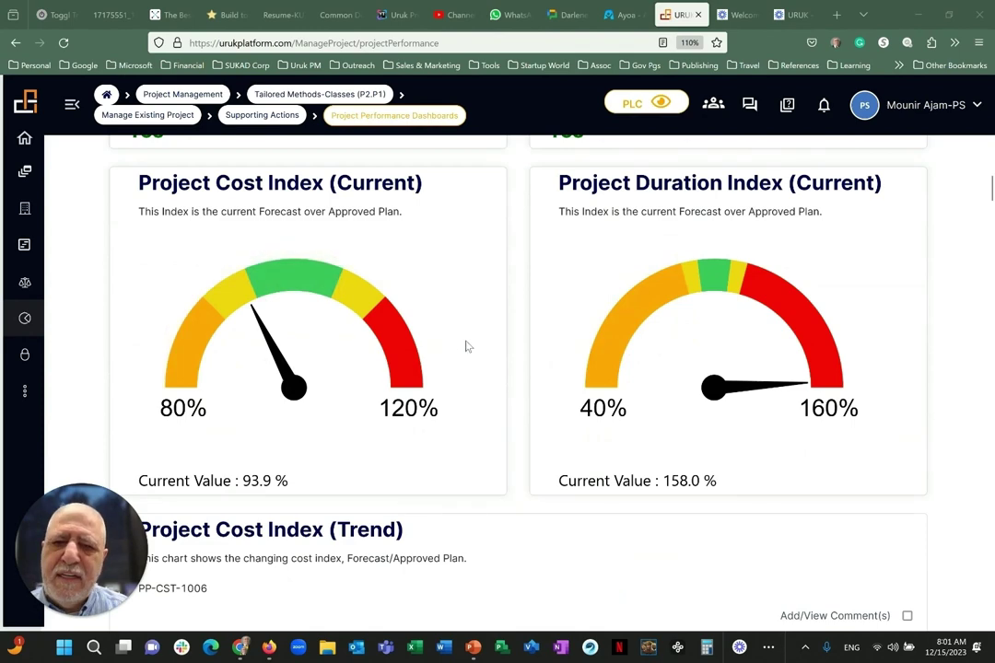
{"action": "scroll", "coordinate": [333, 332], "scroll_direction": "down", "scroll_amount": 4}
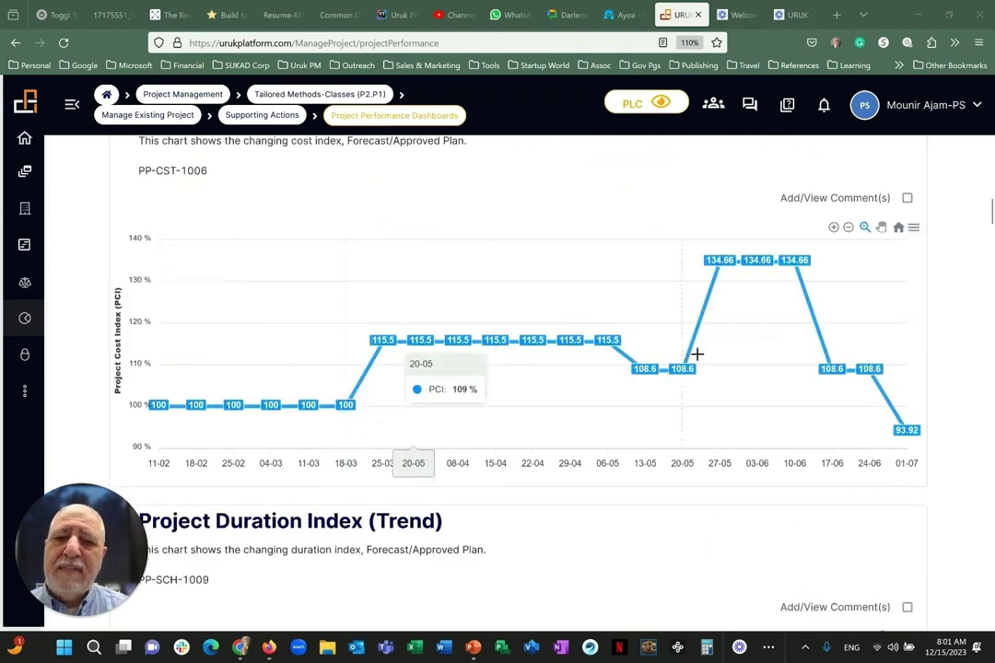
Scroll through the trend charts down to Change Net Duration Impact, reaching 29 days.
{"action": "scroll", "coordinate": [686, 356], "scroll_direction": "up", "scroll_amount": 3}
{"action": "scroll", "coordinate": [700, 270], "scroll_direction": "up", "scroll_amount": 2}
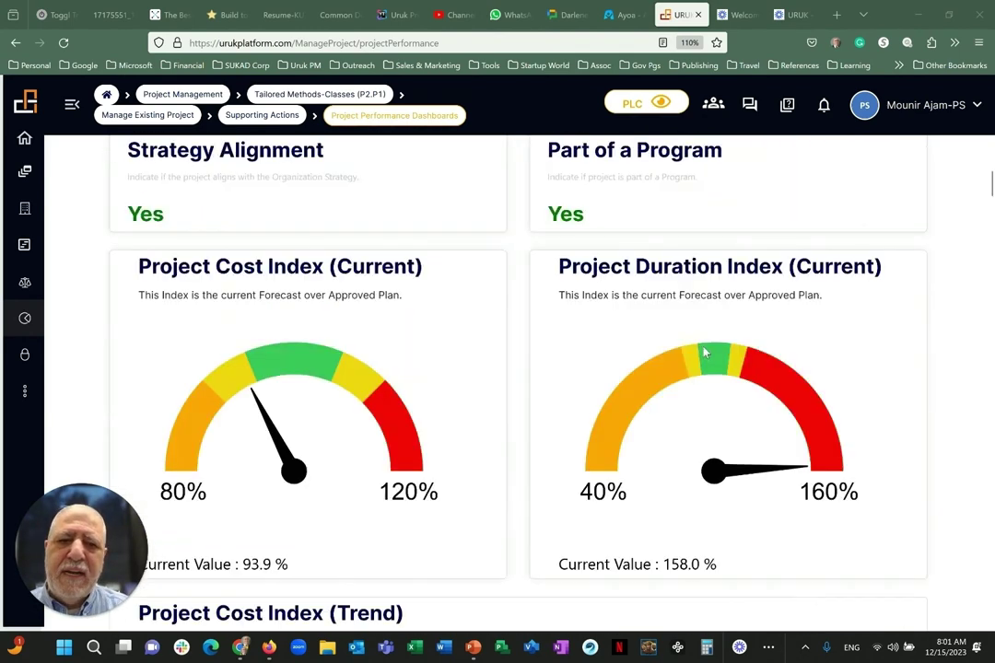
{"action": "scroll", "coordinate": [686, 369], "scroll_direction": "down", "scroll_amount": 9}
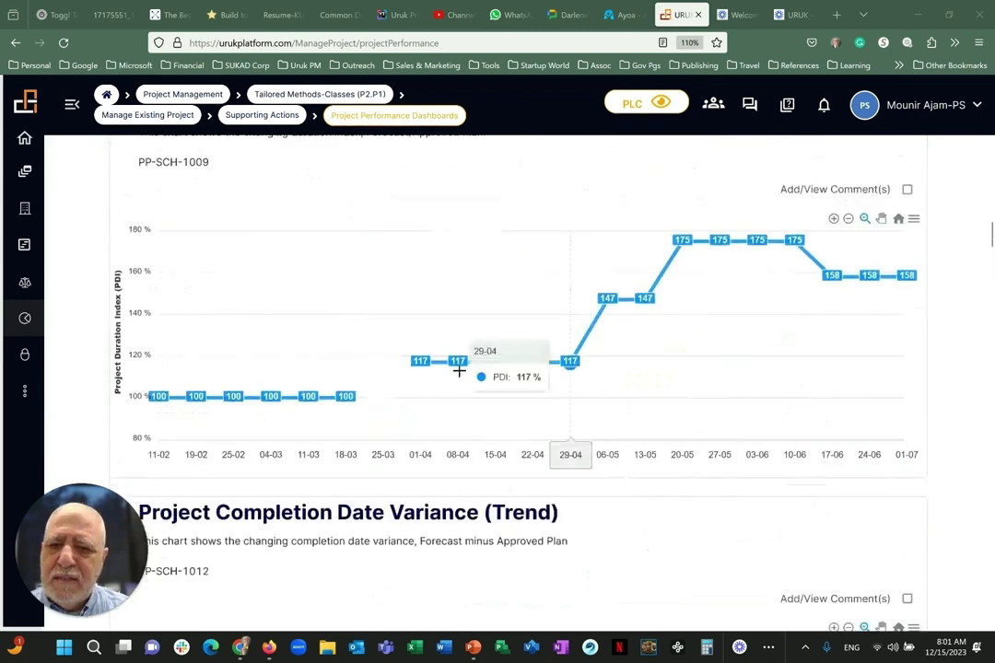
{"action": "scroll", "coordinate": [455, 370], "scroll_direction": "up", "scroll_amount": 2}
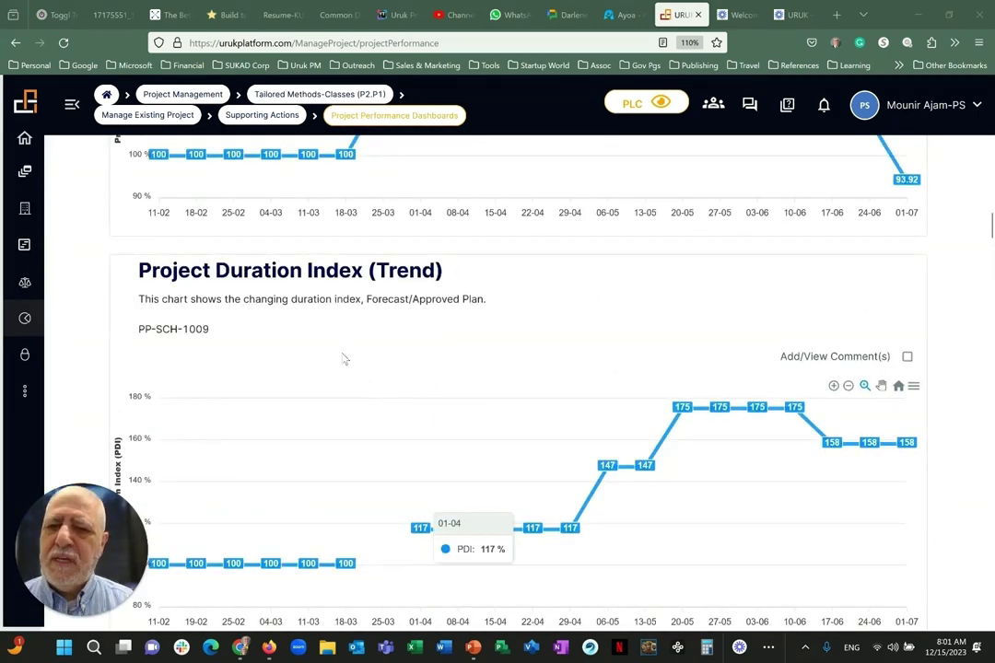
{"action": "scroll", "coordinate": [304, 302], "scroll_direction": "down", "scroll_amount": 6}
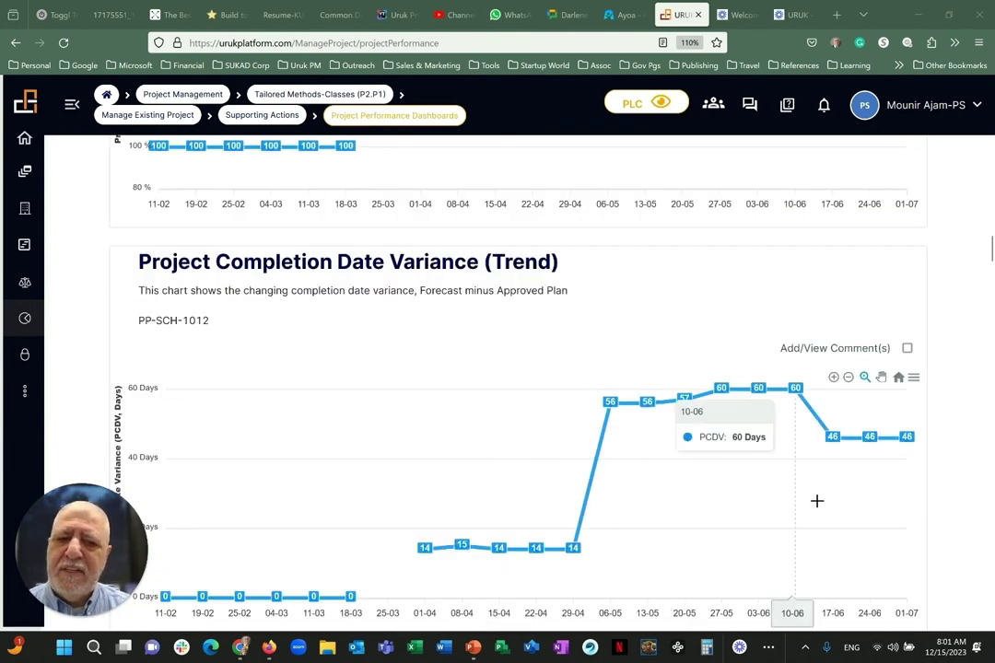
{"action": "scroll", "coordinate": [398, 327], "scroll_direction": "up", "scroll_amount": 6}
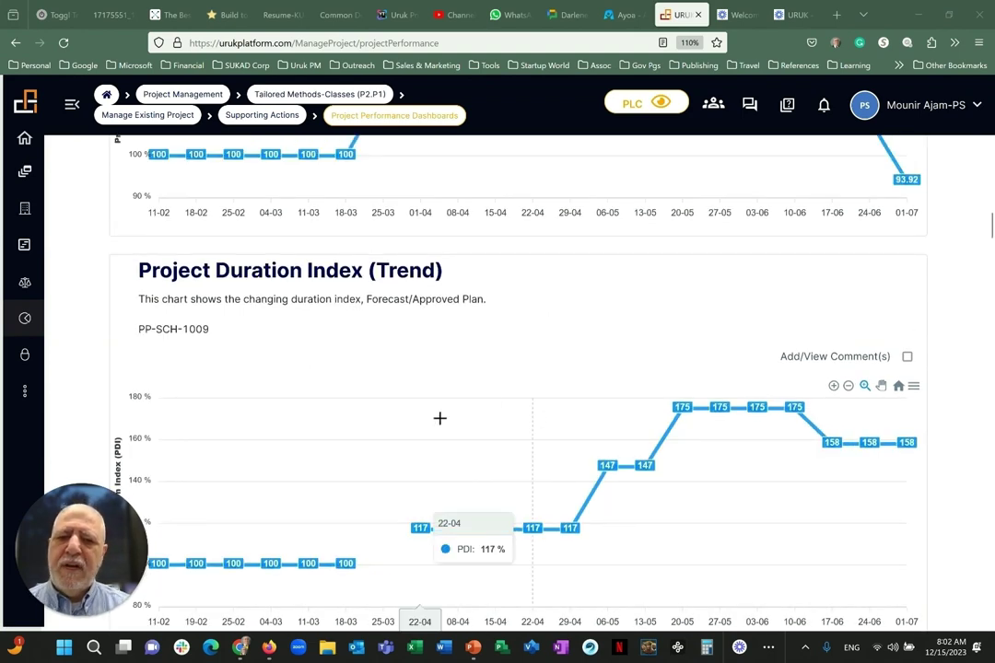
{"action": "scroll", "coordinate": [521, 399], "scroll_direction": "down", "scroll_amount": 7}
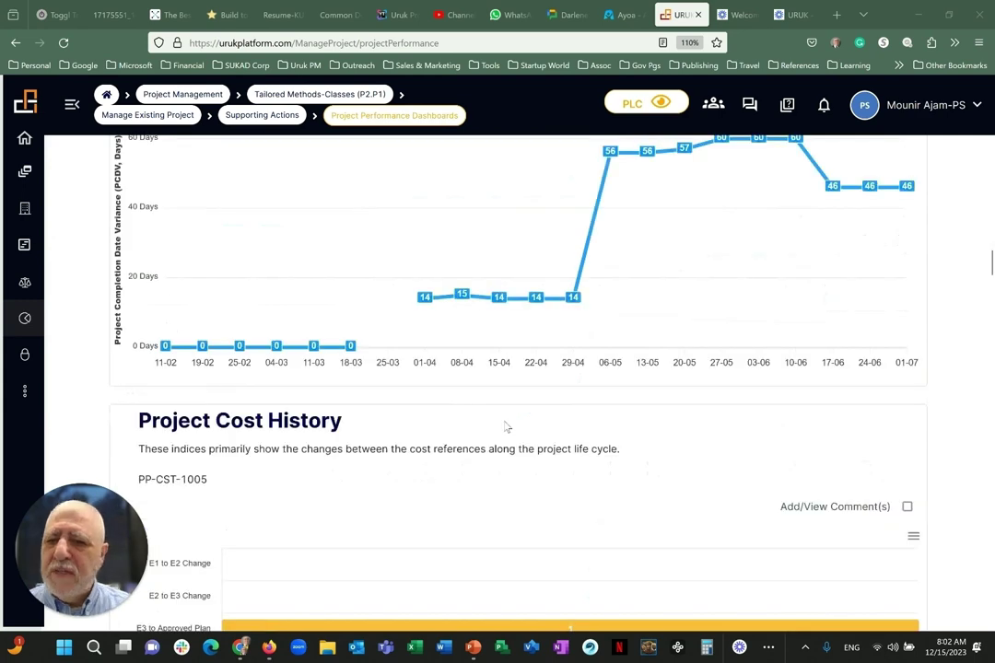
{"action": "scroll", "coordinate": [504, 426], "scroll_direction": "down", "scroll_amount": 10}
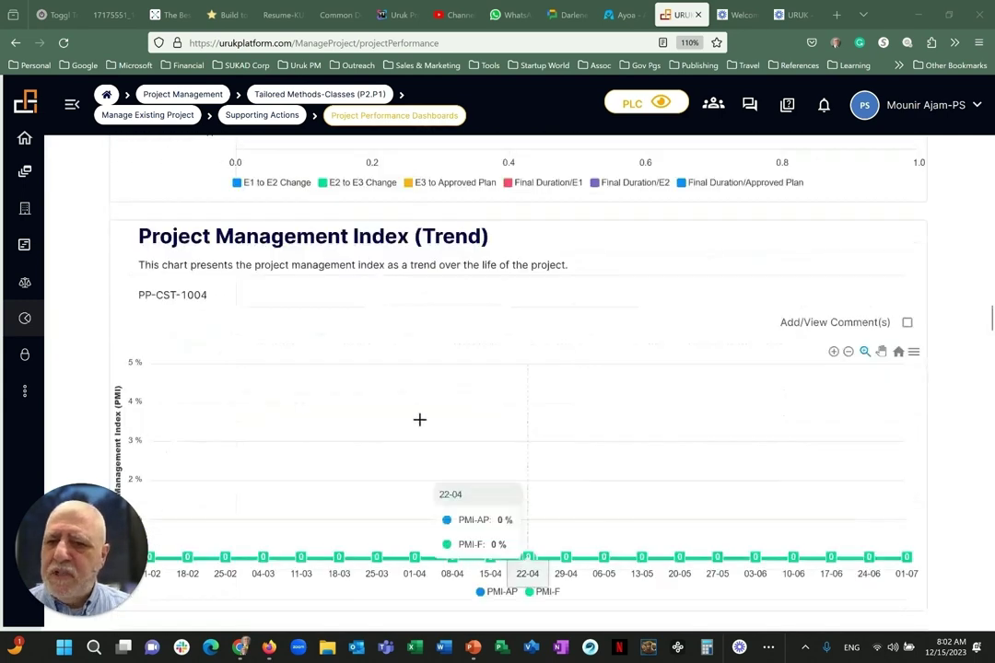
{"action": "scroll", "coordinate": [525, 405], "scroll_direction": "down", "scroll_amount": 5}
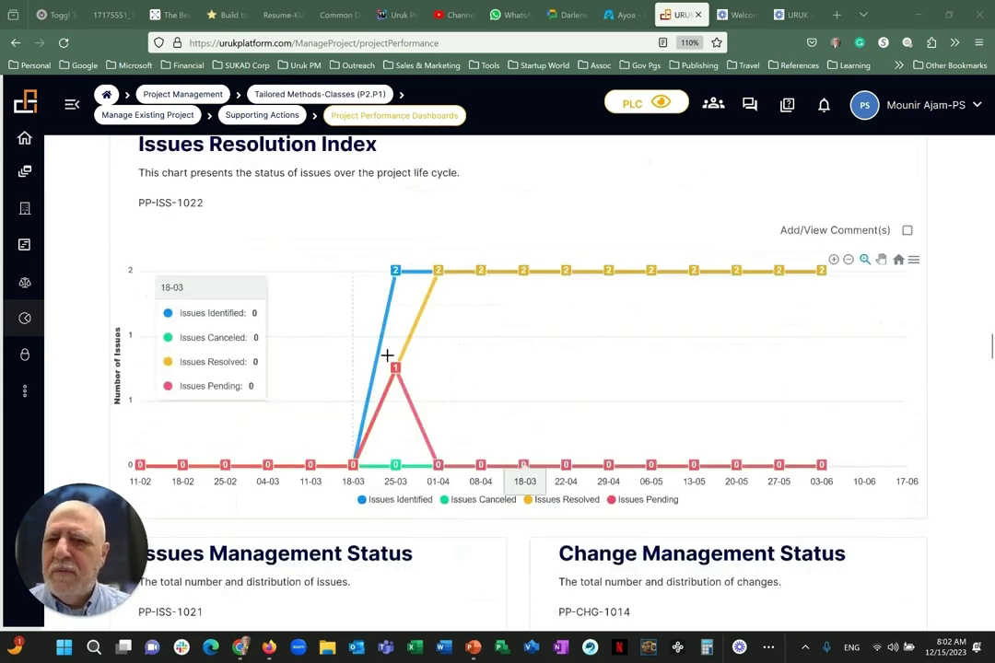
{"action": "scroll", "coordinate": [513, 398], "scroll_direction": "down", "scroll_amount": 4}
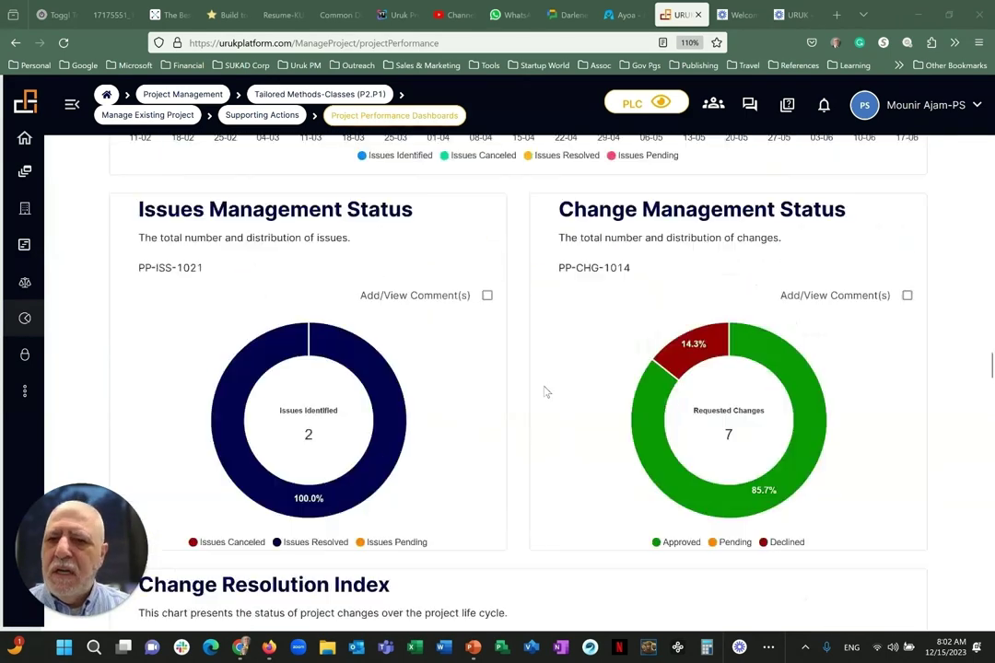
{"action": "scroll", "coordinate": [544, 393], "scroll_direction": "up", "scroll_amount": 1}
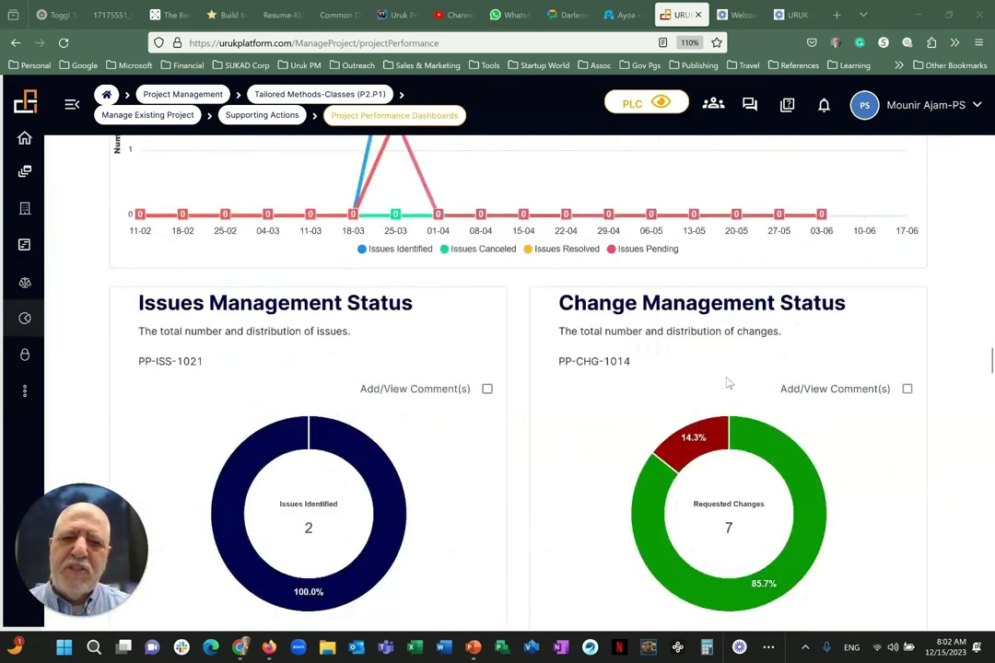
{"action": "scroll", "coordinate": [726, 385], "scroll_direction": "down", "scroll_amount": 5}
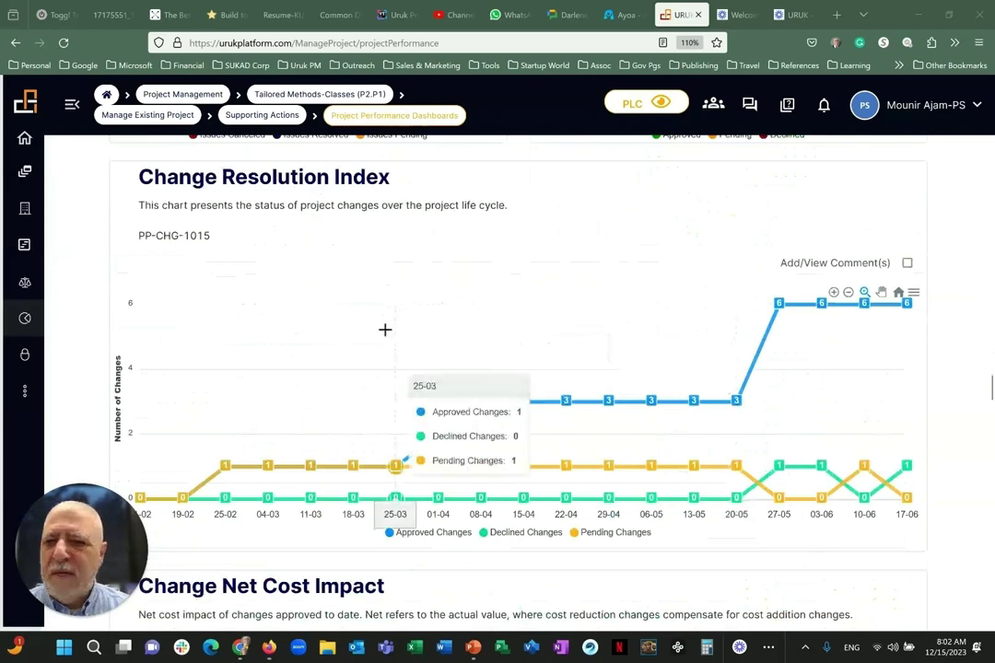
{"action": "scroll", "coordinate": [637, 322], "scroll_direction": "down", "scroll_amount": 4}
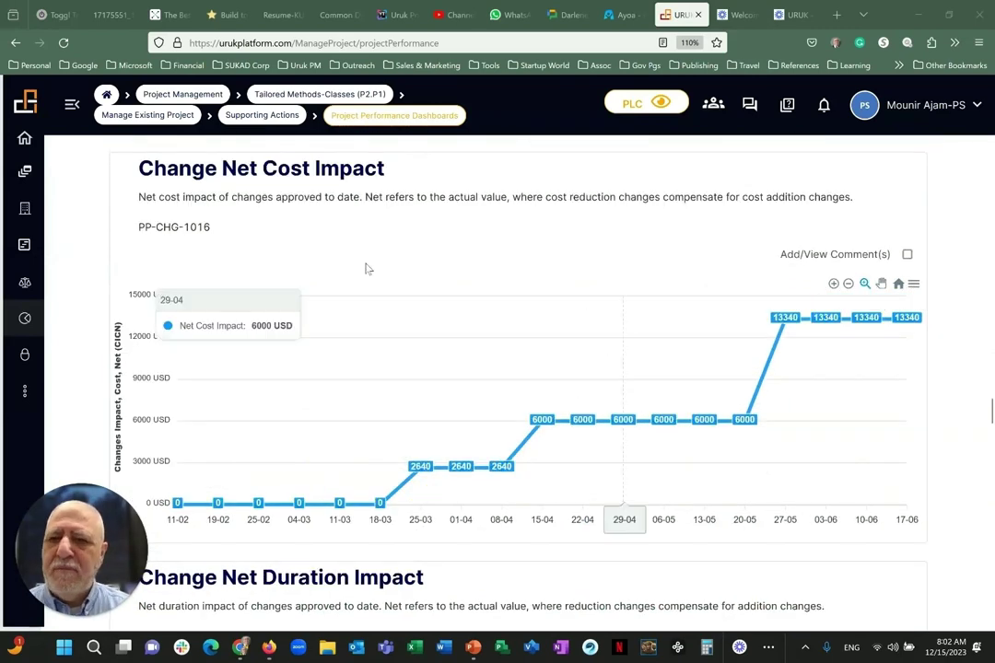
{"action": "scroll", "coordinate": [513, 379], "scroll_direction": "down", "scroll_amount": 4}
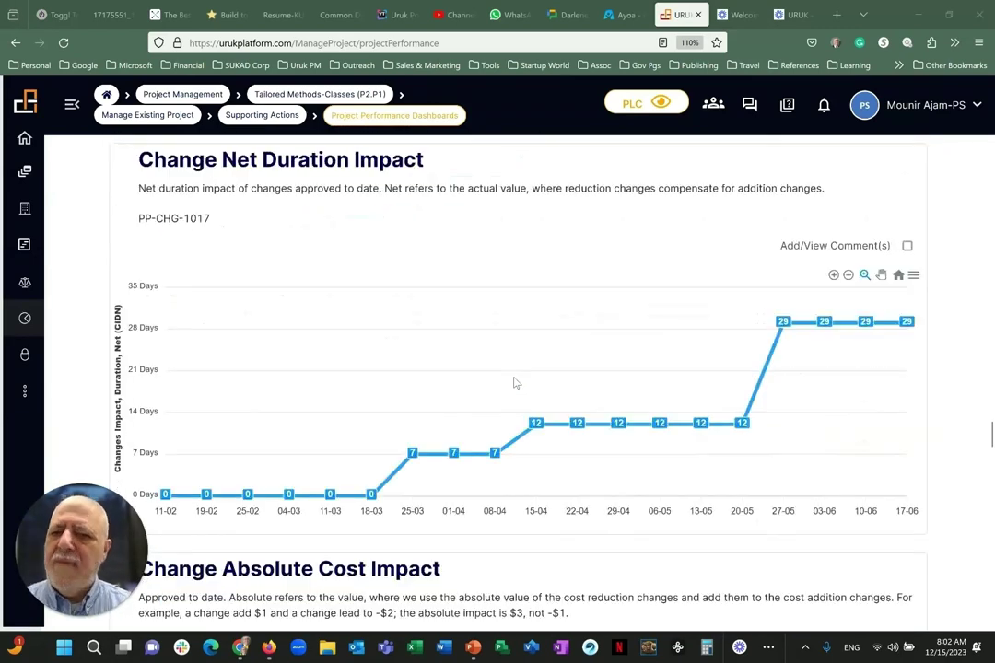